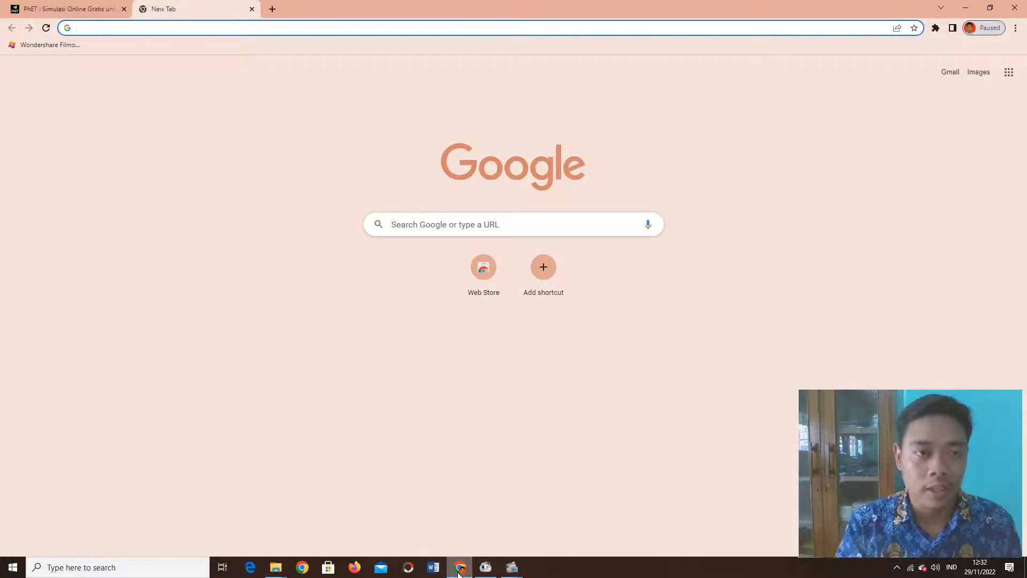
Search the web for "phet simulation" and open the PhET Interactive Simulations website from the results.
{"action": "left_click", "coordinate": [493, 224]}
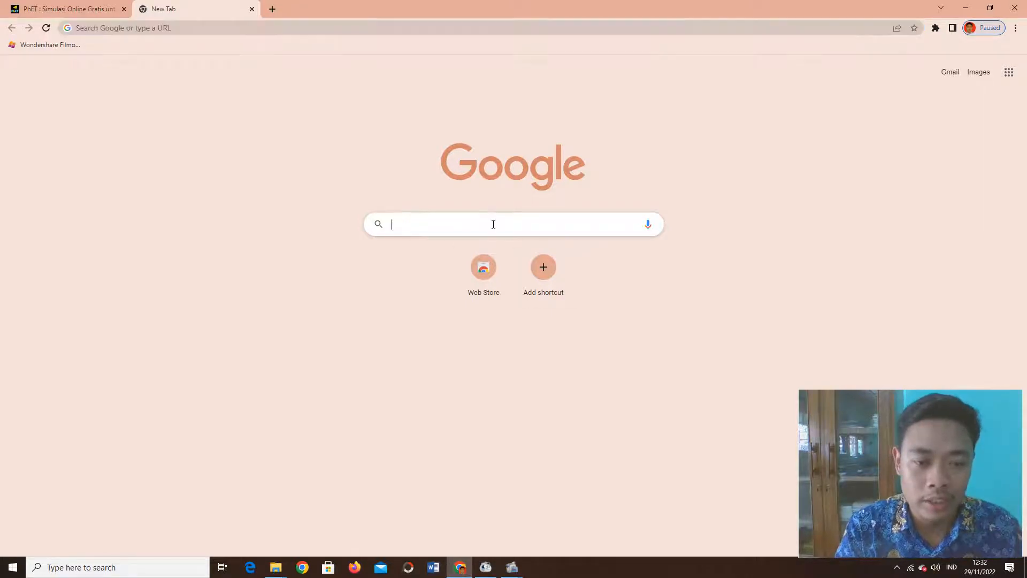
{"action": "type", "text": "p"}
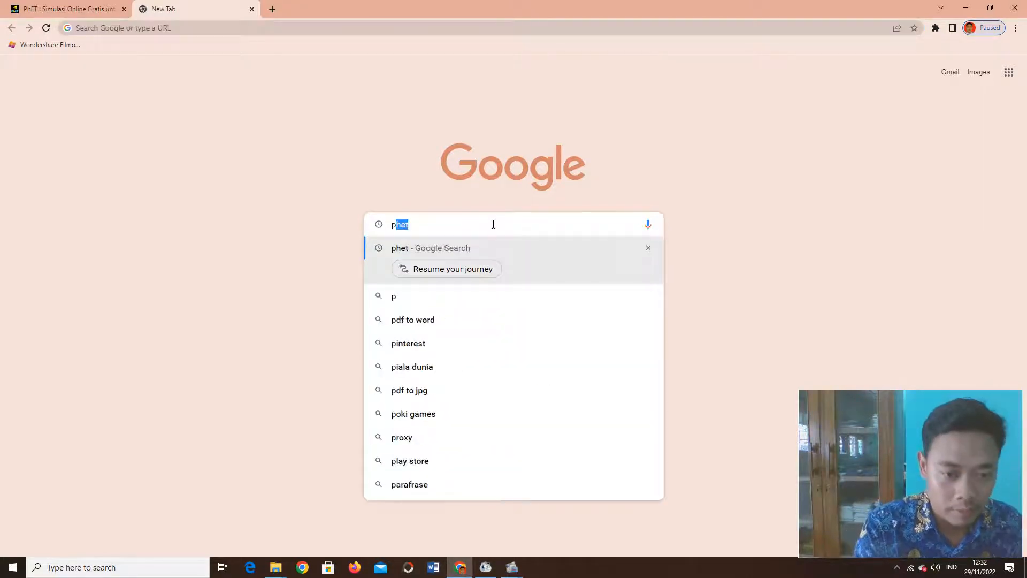
{"action": "type", "text": "het"}
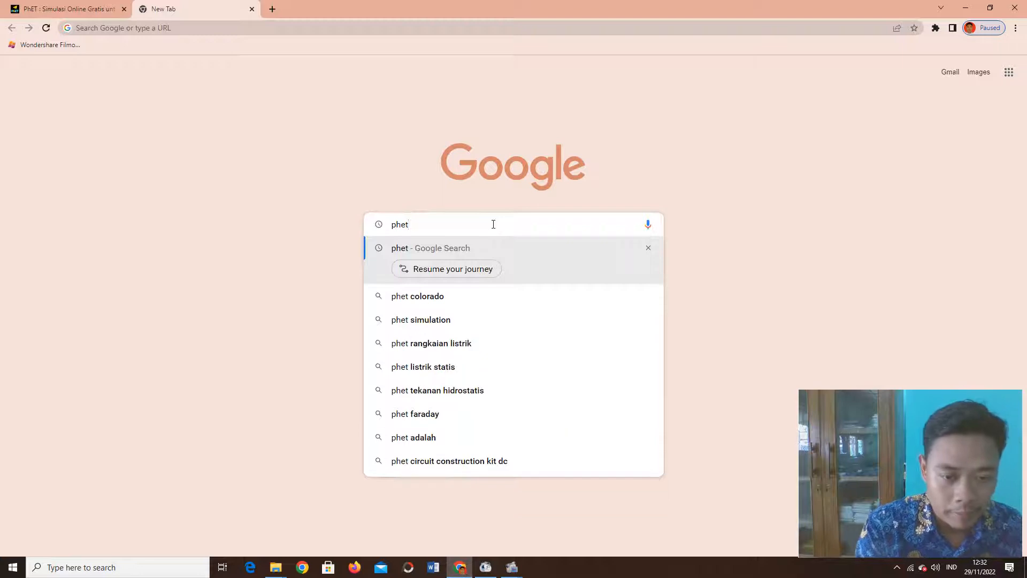
{"action": "type", "text": " simu"}
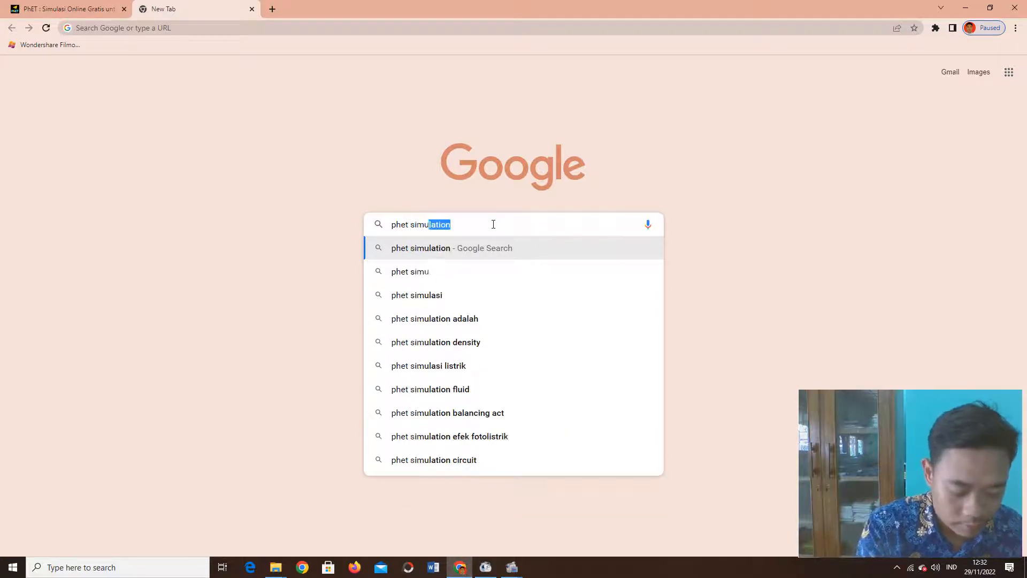
{"action": "type", "text": "lation"}
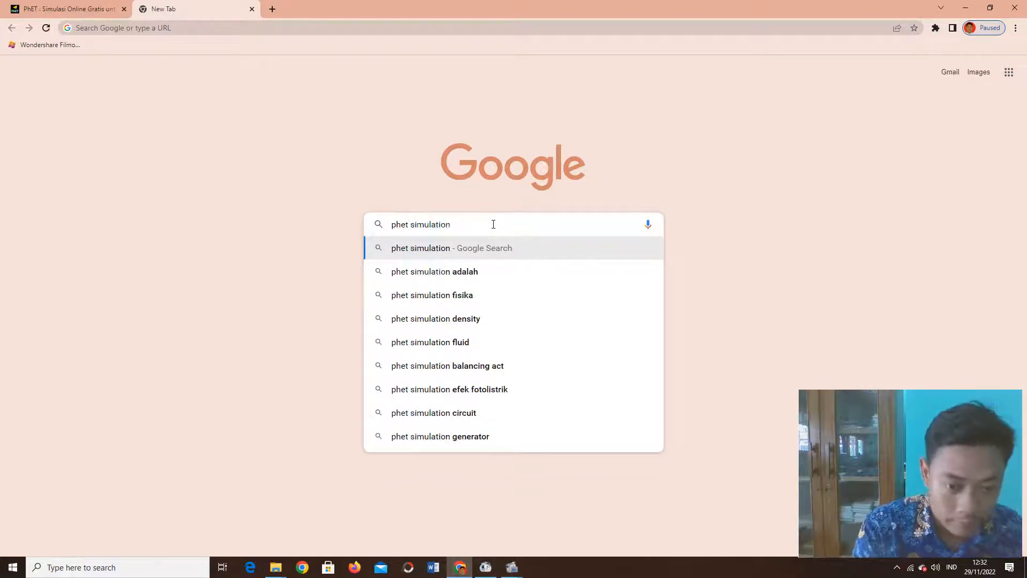
{"action": "key", "text": "Return"}
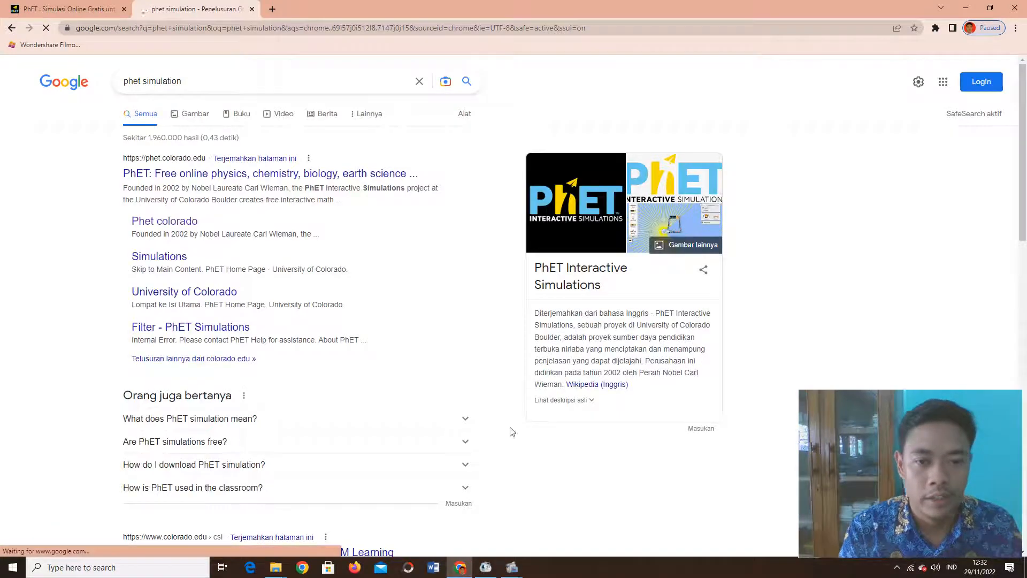
{"action": "scroll", "coordinate": [676, 262], "scroll_direction": "down", "scroll_amount": 2}
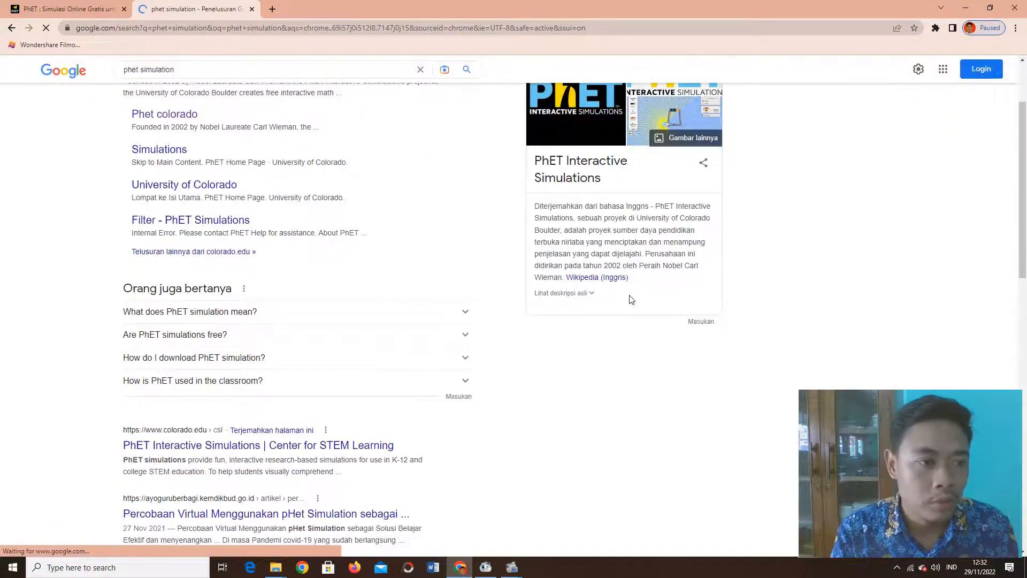
{"action": "scroll", "coordinate": [631, 298], "scroll_direction": "up", "scroll_amount": 2}
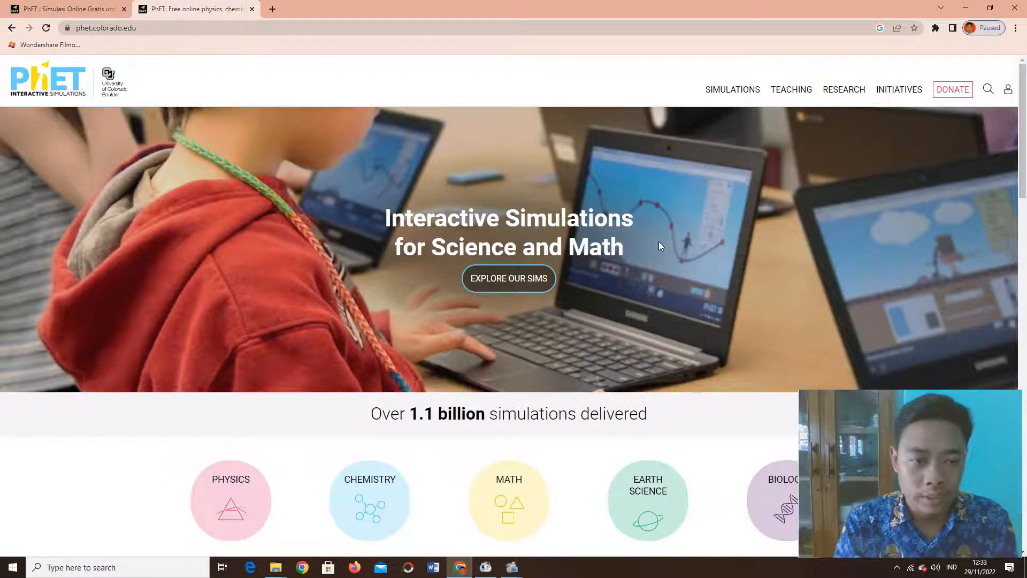
Switch the PhET website's language to Bahasa Indonesia.
{"action": "scroll", "coordinate": [660, 313], "scroll_direction": "down", "scroll_amount": 5}
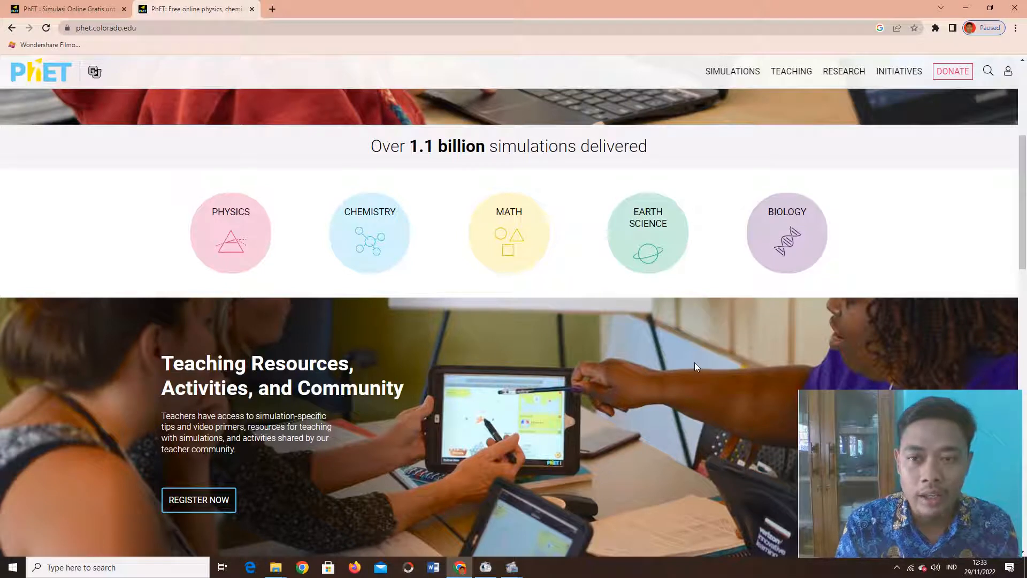
{"action": "scroll", "coordinate": [635, 223], "scroll_direction": "down", "scroll_amount": 7}
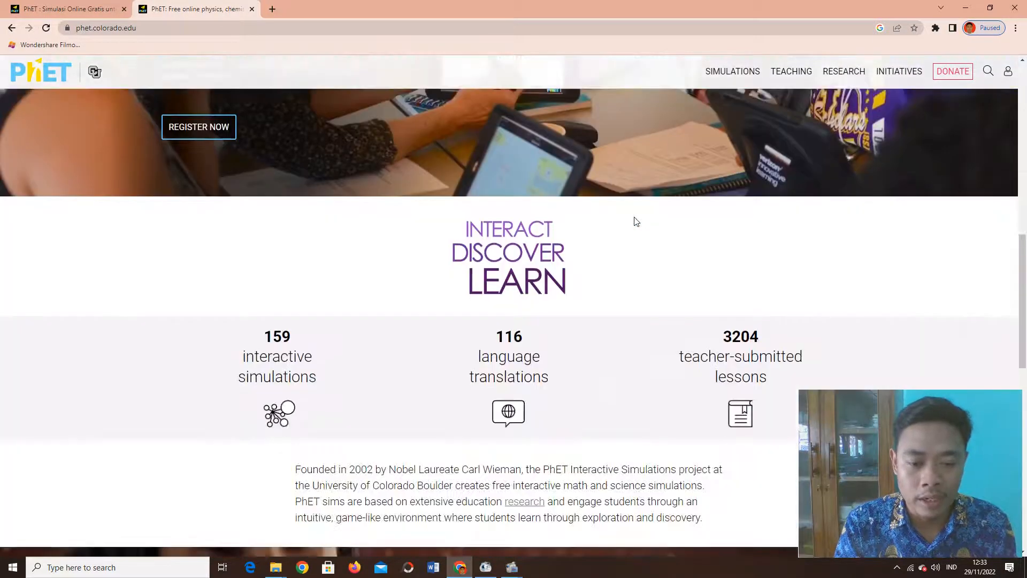
{"action": "scroll", "coordinate": [639, 222], "scroll_direction": "up", "scroll_amount": 9}
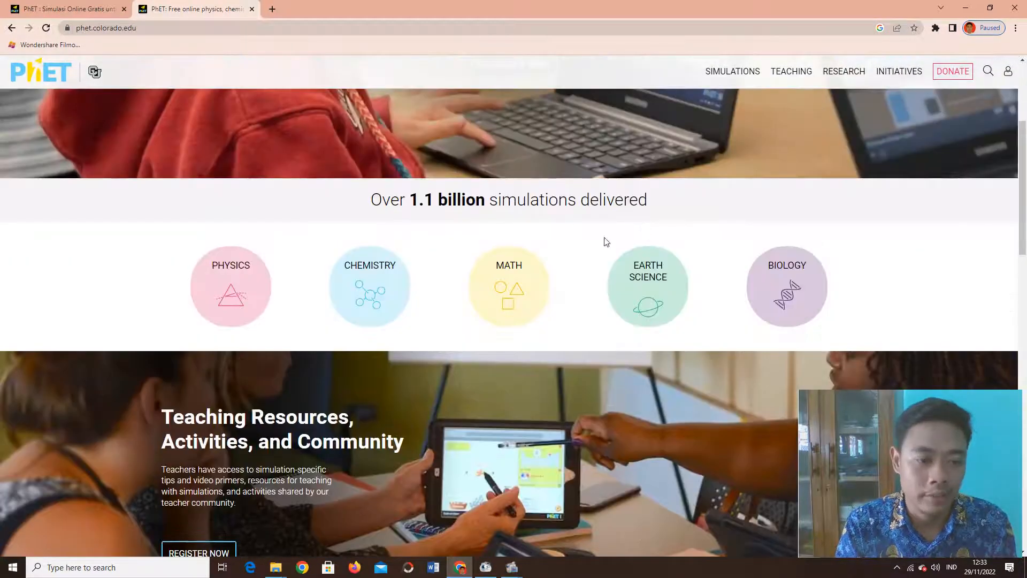
{"action": "scroll", "coordinate": [273, 273], "scroll_direction": "down", "scroll_amount": 10}
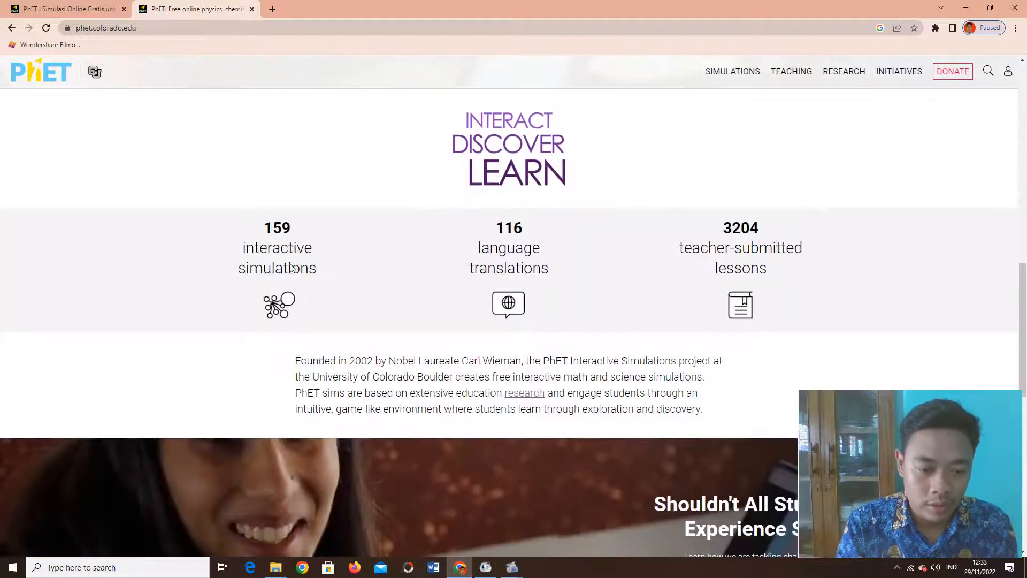
{"action": "scroll", "coordinate": [295, 262], "scroll_direction": "down", "scroll_amount": 10}
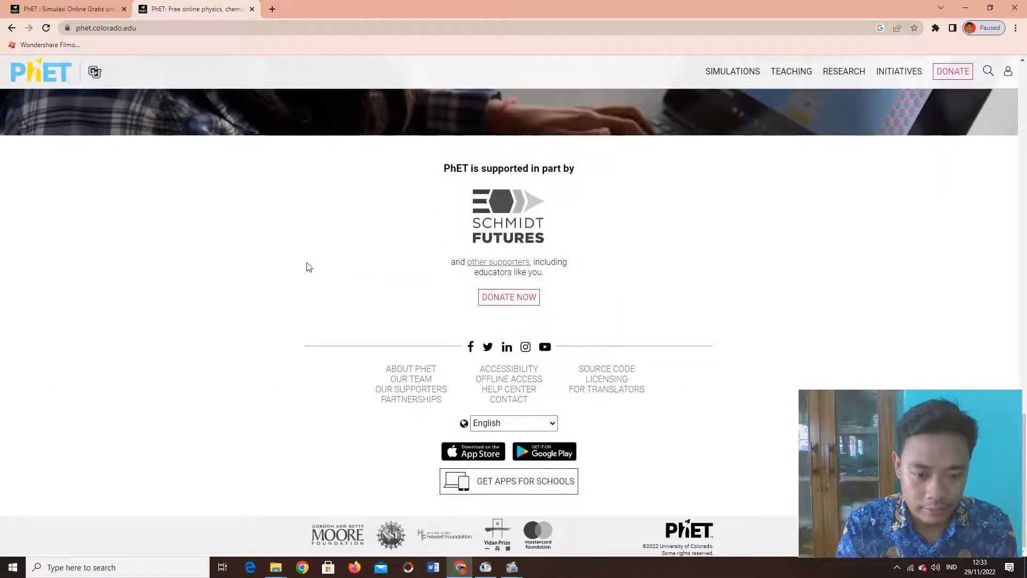
{"action": "left_click", "coordinate": [511, 423]}
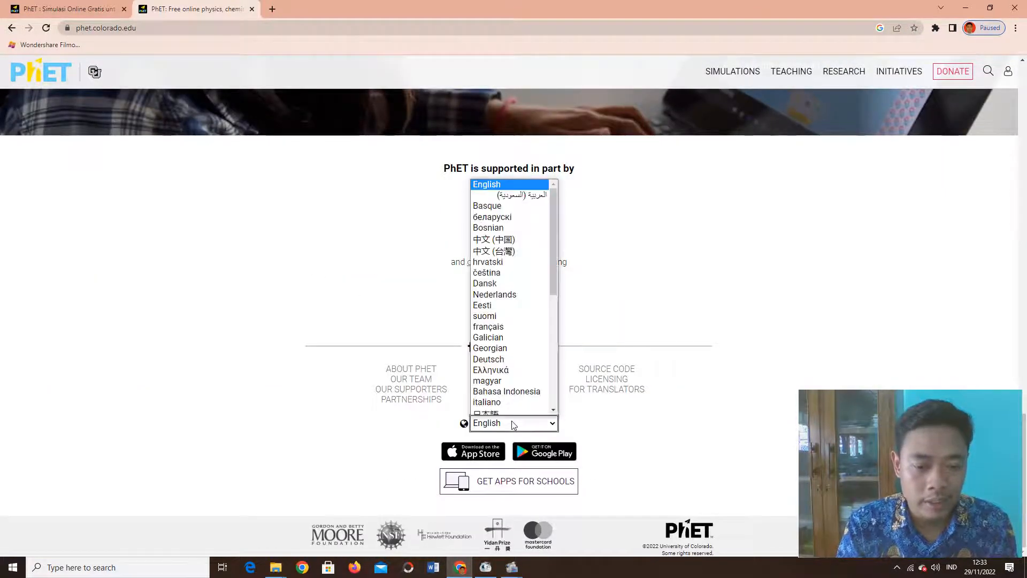
{"action": "left_click", "coordinate": [511, 422]}
{"action": "left_click", "coordinate": [512, 423]}
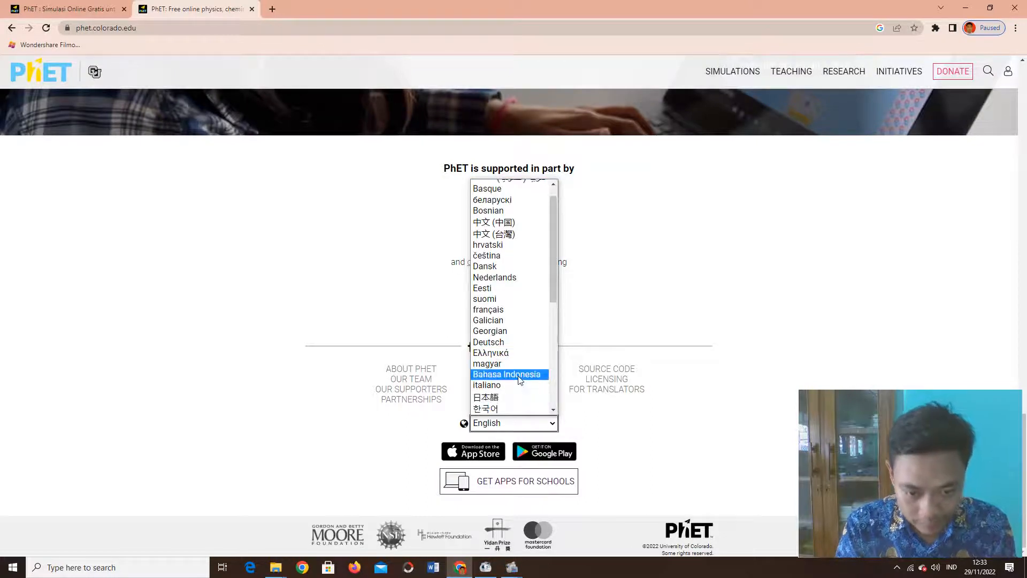
{"action": "left_click", "coordinate": [508, 376]}
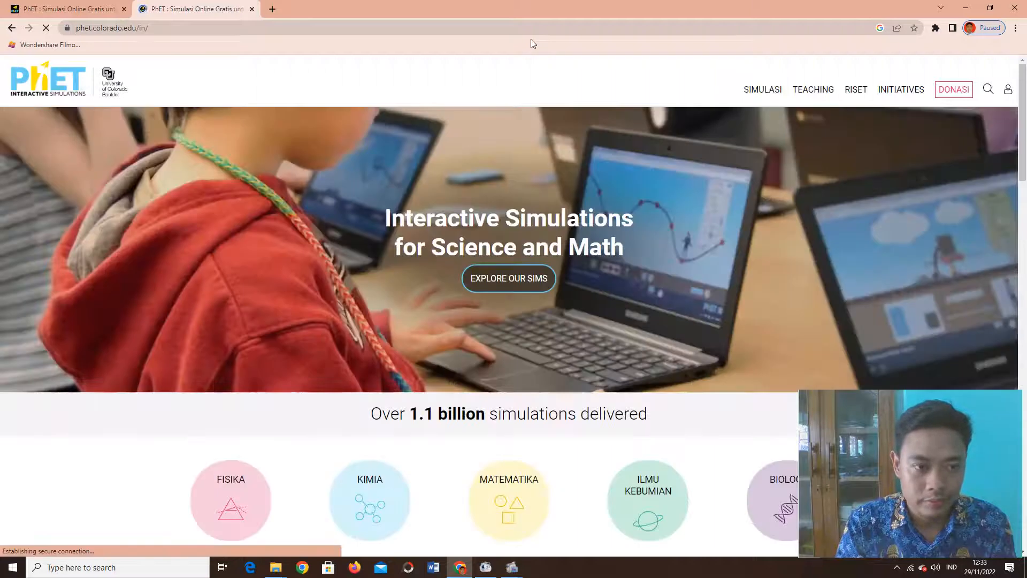
Browse the Fisika simulations and launch Circuit Construction Kit: DC.
{"action": "scroll", "coordinate": [504, 170], "scroll_direction": "down", "scroll_amount": 3}
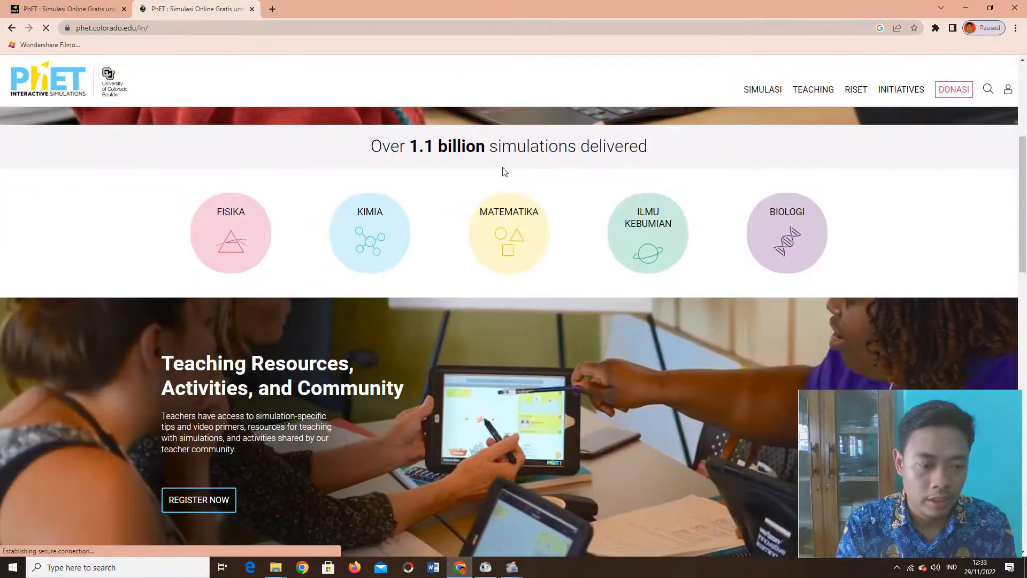
{"action": "left_click", "coordinate": [219, 246]}
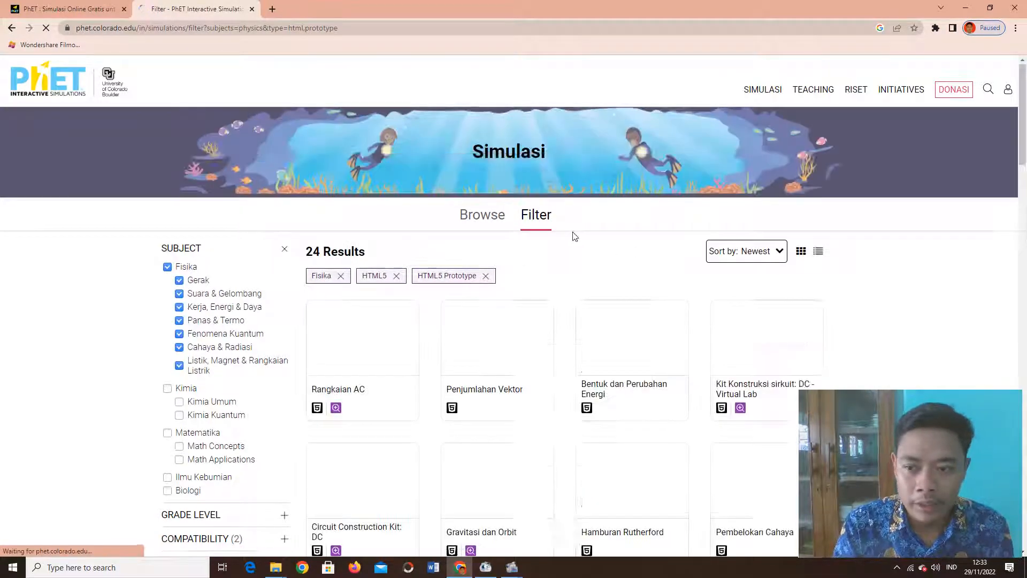
{"action": "scroll", "coordinate": [574, 236], "scroll_direction": "down", "scroll_amount": 2}
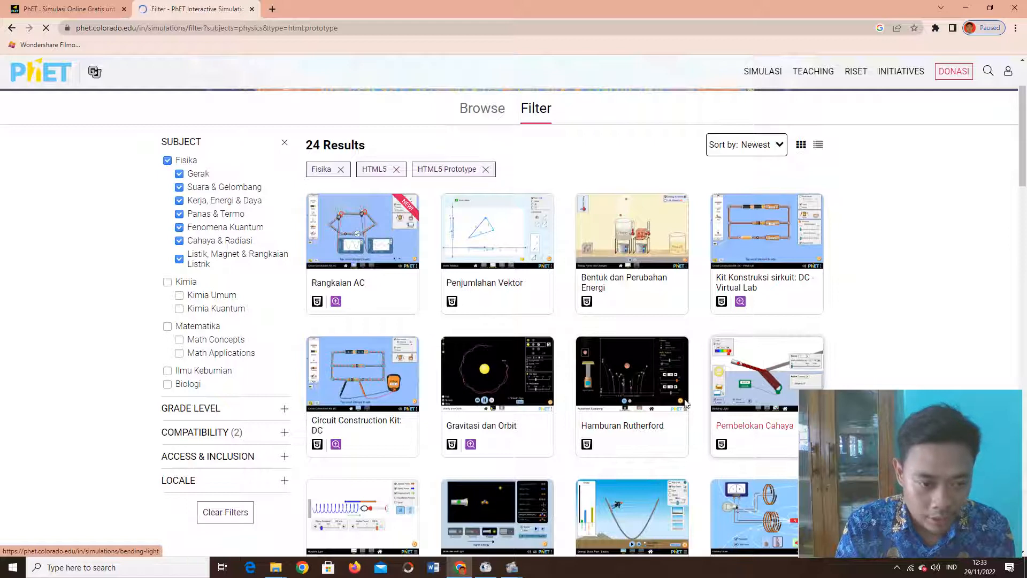
{"action": "scroll", "coordinate": [499, 372], "scroll_direction": "down", "scroll_amount": 4}
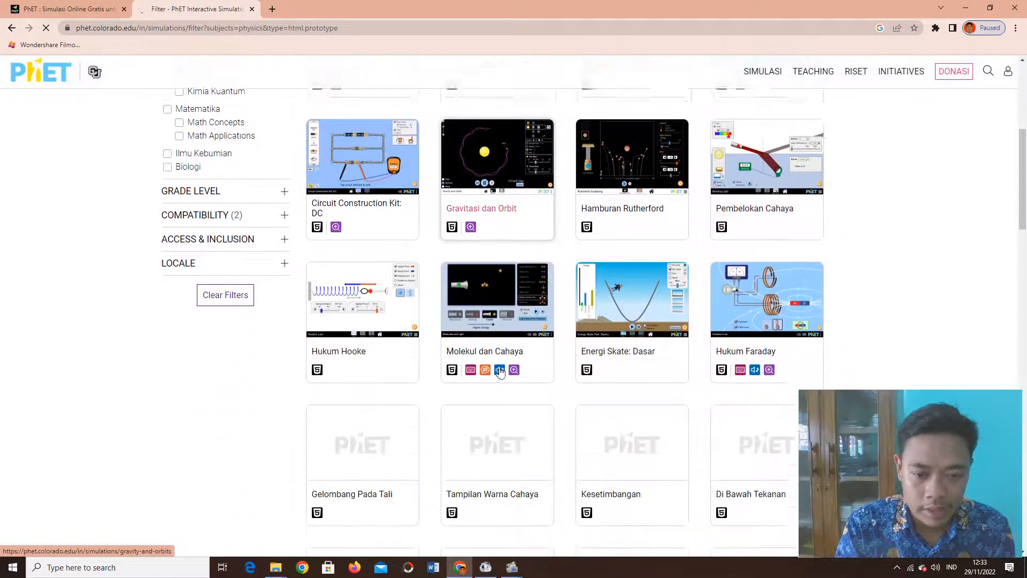
{"action": "scroll", "coordinate": [499, 371], "scroll_direction": "down", "scroll_amount": 1}
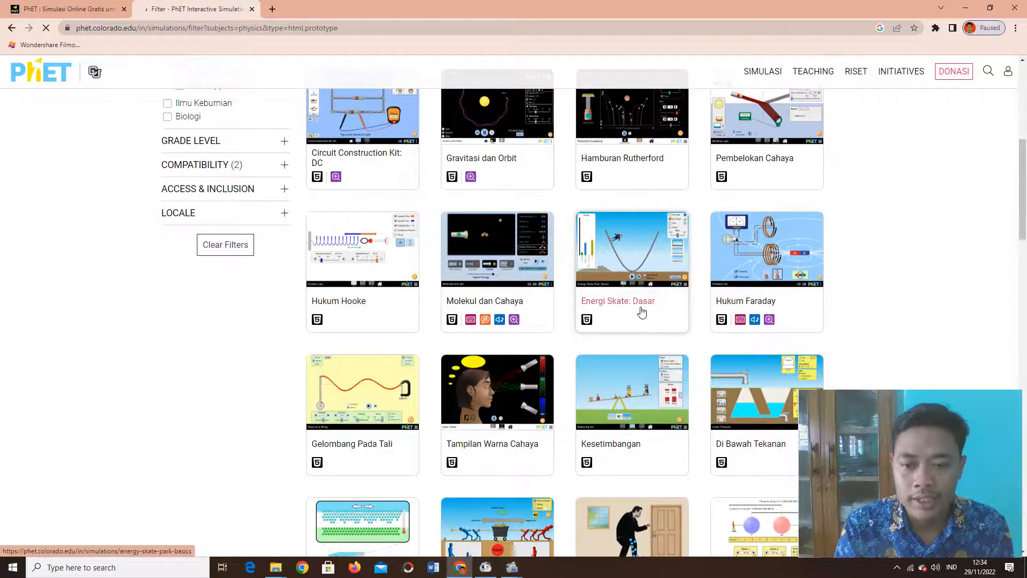
{"action": "scroll", "coordinate": [641, 311], "scroll_direction": "up", "scroll_amount": 4}
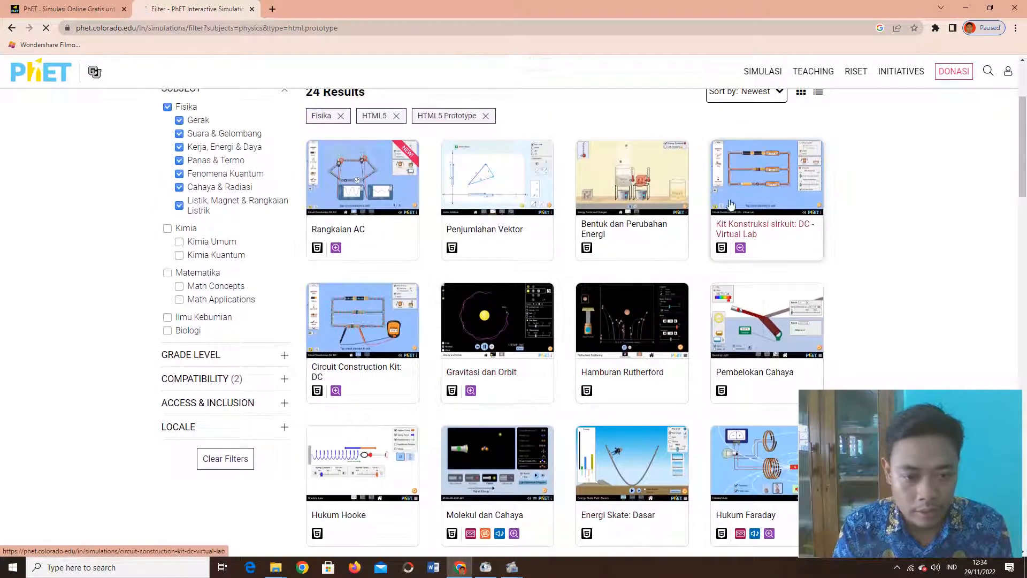
{"action": "left_click", "coordinate": [384, 323]}
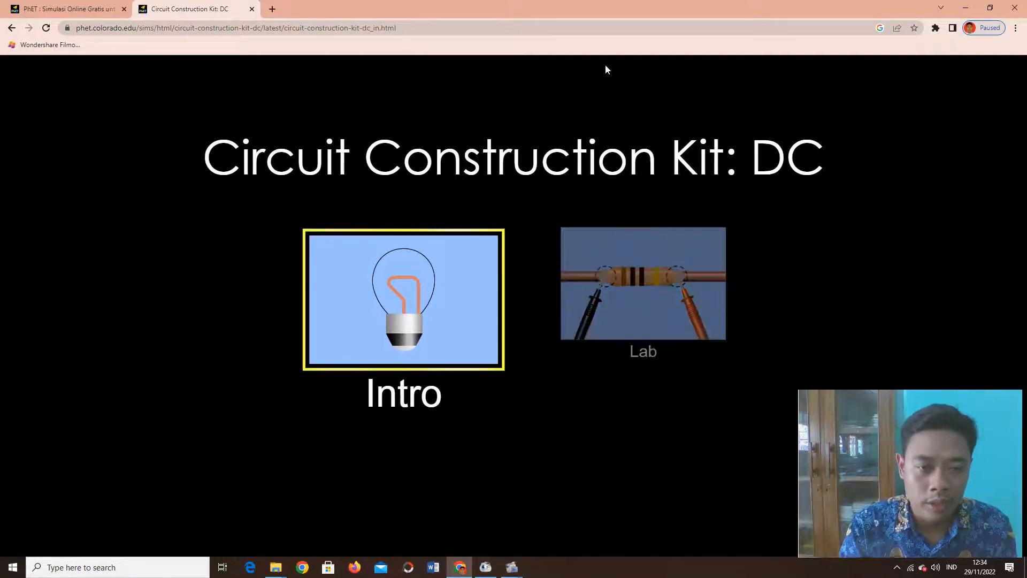
Enter the simulation's Lab screen and look through the pages of available circuit components, returning to the first page.
{"action": "left_click", "coordinate": [687, 298]}
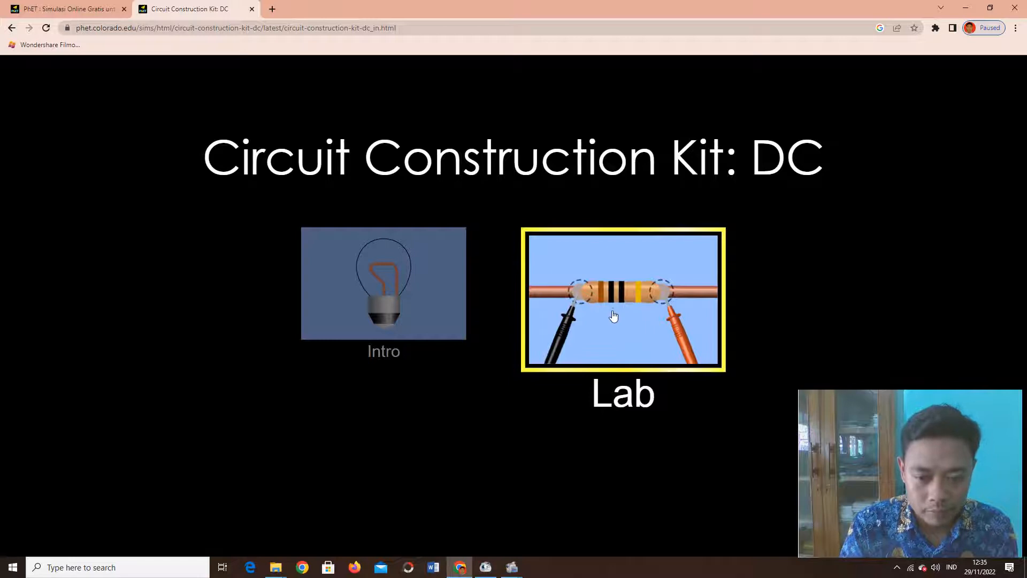
{"action": "left_click", "coordinate": [595, 289]}
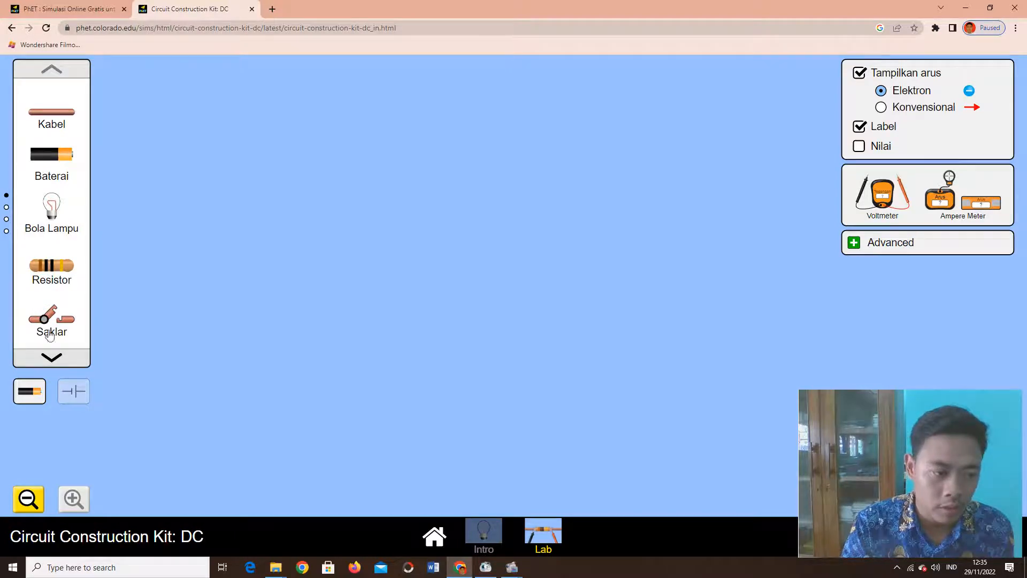
{"action": "left_click", "coordinate": [52, 357]}
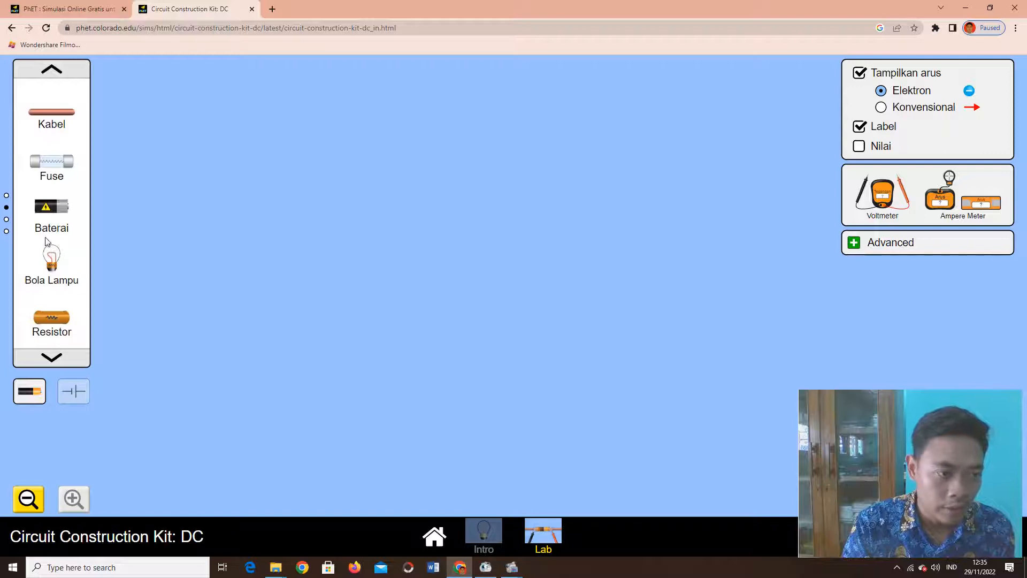
{"action": "left_click", "coordinate": [52, 358]}
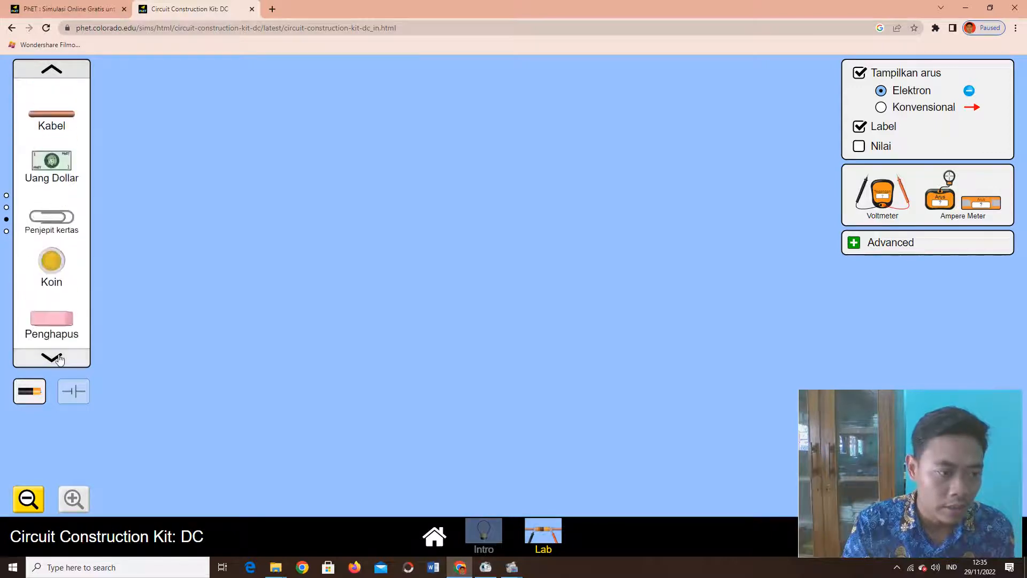
{"action": "left_click", "coordinate": [55, 81]}
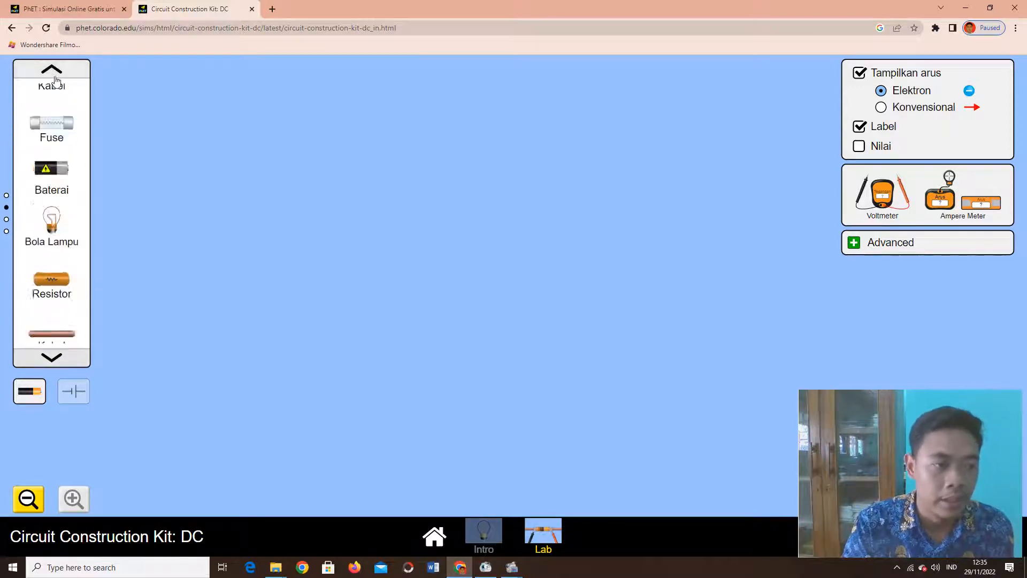
{"action": "left_click", "coordinate": [56, 81]}
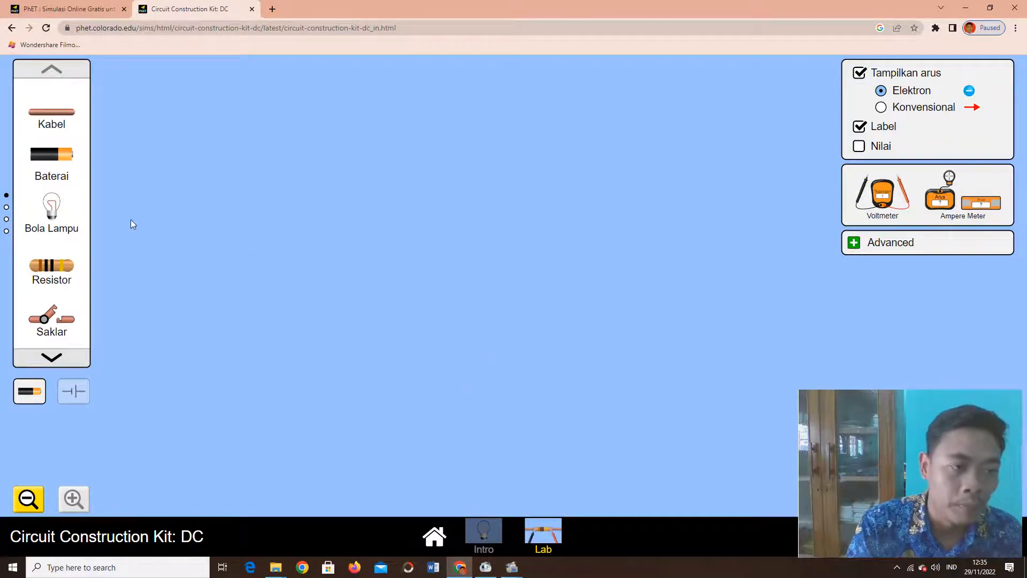
Place a battery in the empty workspace and connect one horizontal cable to each of its ends.
{"action": "left_click_drag", "start_coordinate": [56, 158], "coordinate": [272, 260]}
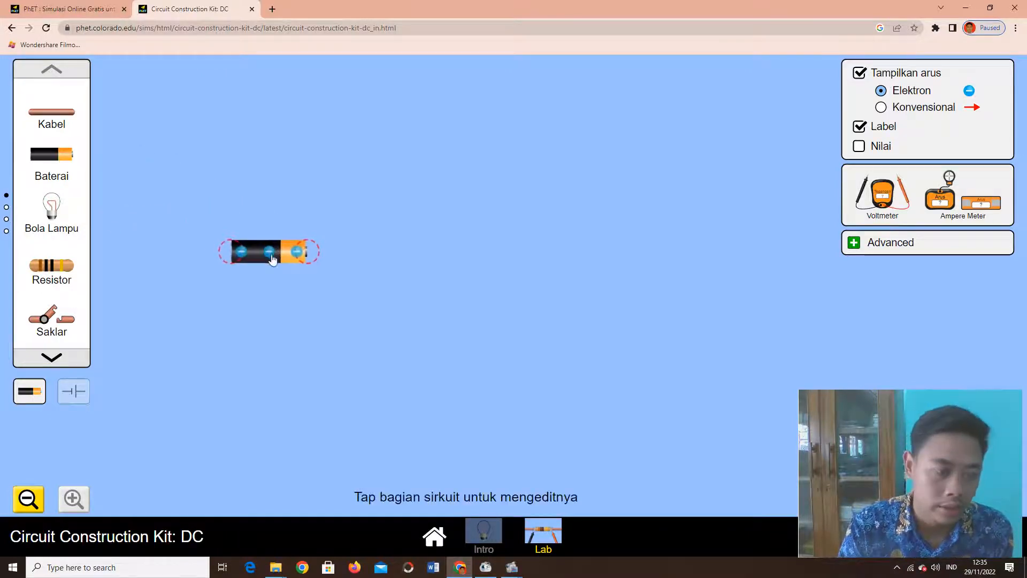
{"action": "left_click_drag", "start_coordinate": [63, 121], "coordinate": [367, 257]}
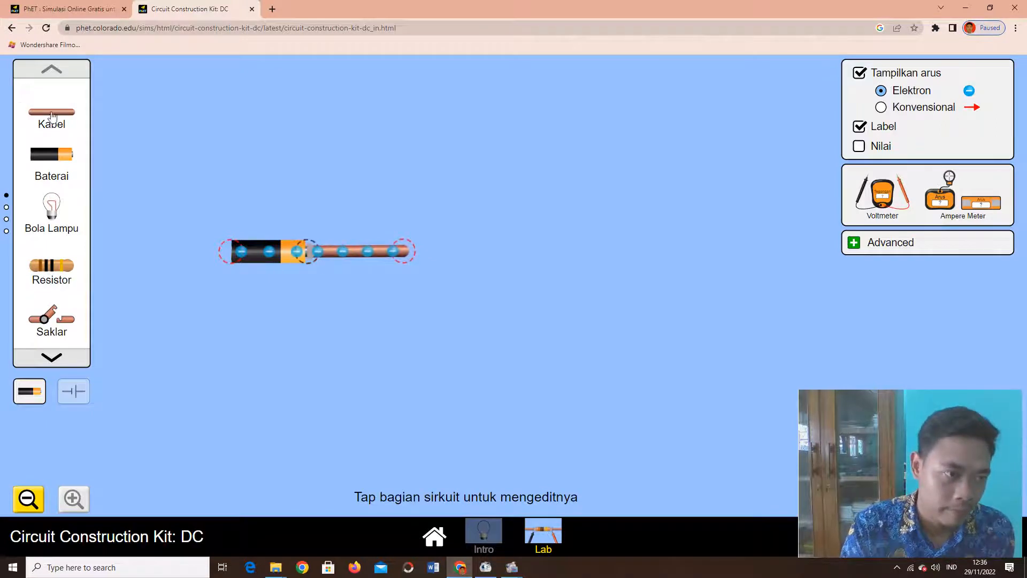
{"action": "left_click_drag", "start_coordinate": [51, 116], "coordinate": [179, 257]}
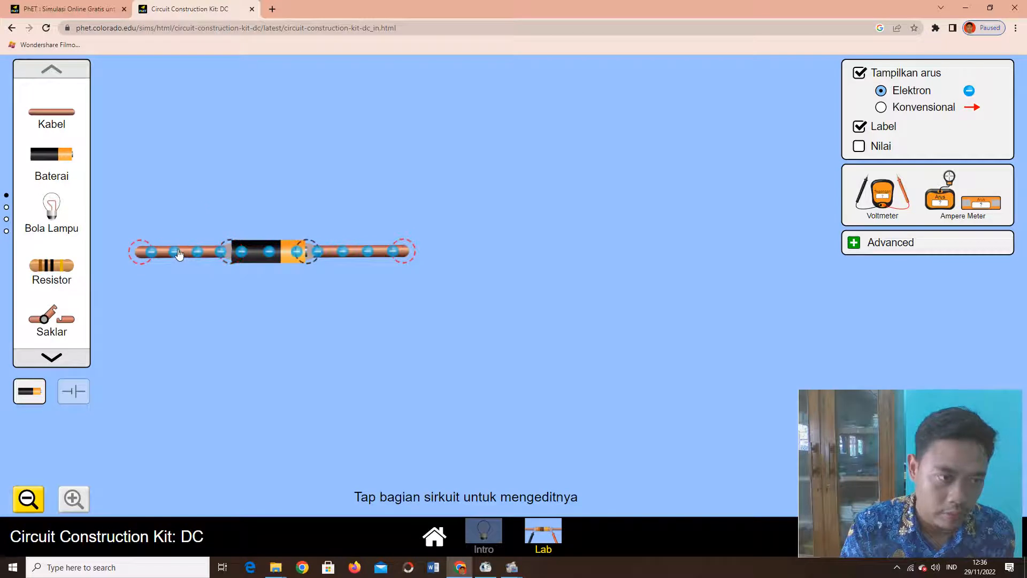
Attach a cable to the outer end of each horizontal cable and turn both upright to form the circuit's sides.
{"action": "left_click_drag", "start_coordinate": [59, 117], "coordinate": [413, 262]}
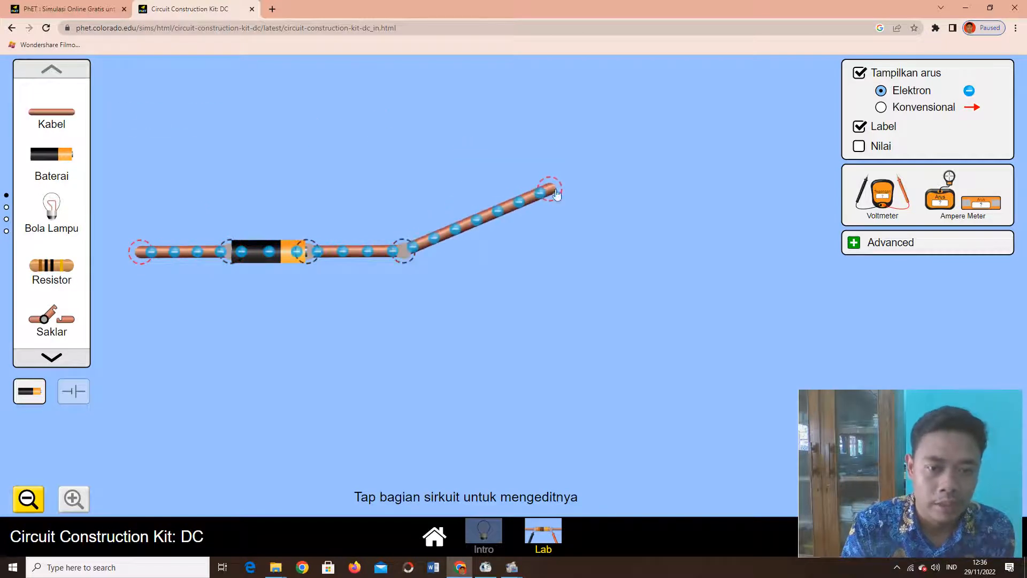
{"action": "left_click_drag", "start_coordinate": [556, 193], "coordinate": [399, 175]}
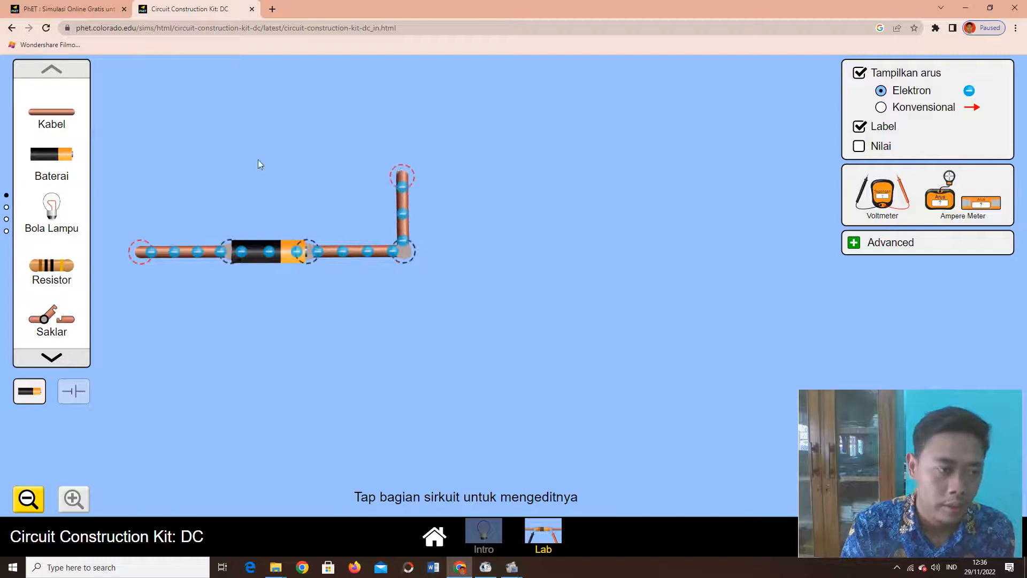
{"action": "left_click_drag", "start_coordinate": [54, 123], "coordinate": [137, 241]}
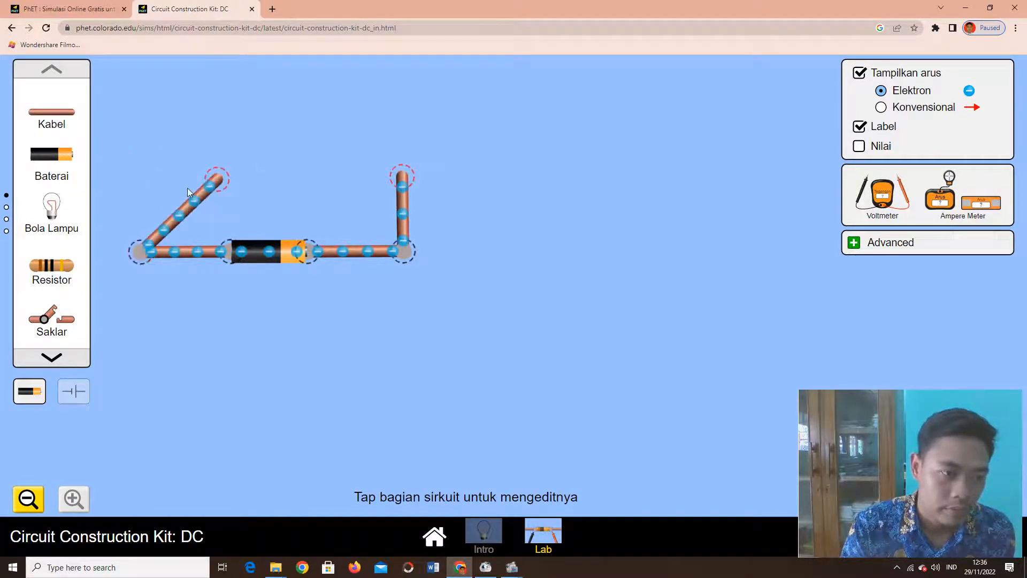
{"action": "left_click_drag", "start_coordinate": [225, 178], "coordinate": [148, 169]}
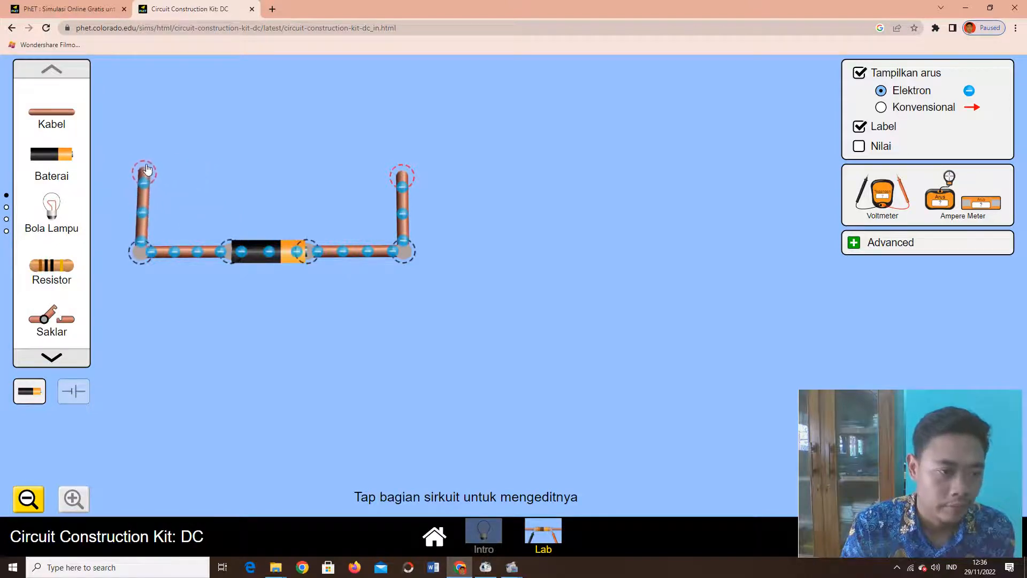
Place a light bulb above the battery, wire its base to the upright cable on the battery's black side, and attach a cable to its side terminal.
{"action": "left_click_drag", "start_coordinate": [58, 207], "coordinate": [269, 157]}
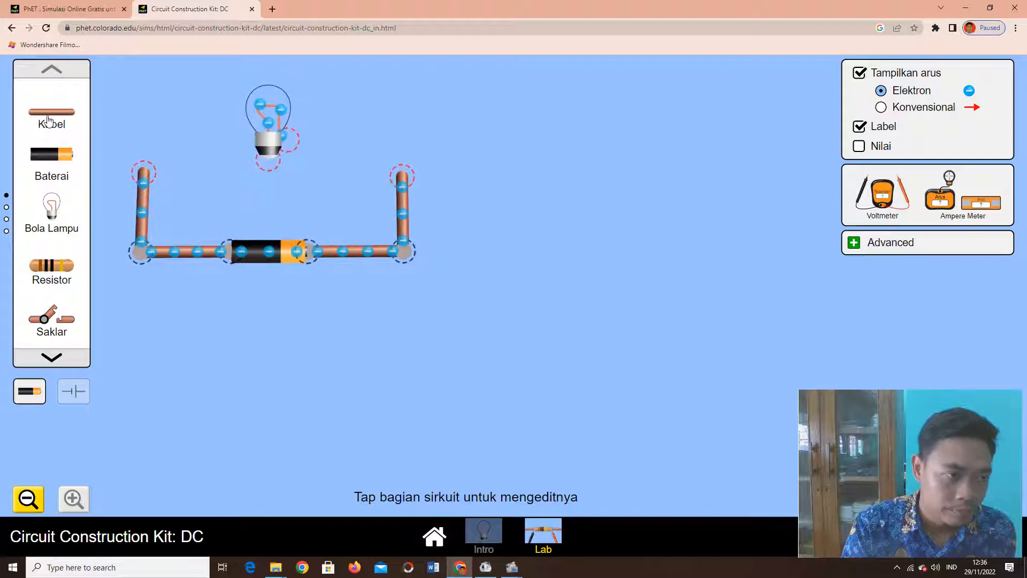
{"action": "left_click_drag", "start_coordinate": [48, 121], "coordinate": [270, 162]}
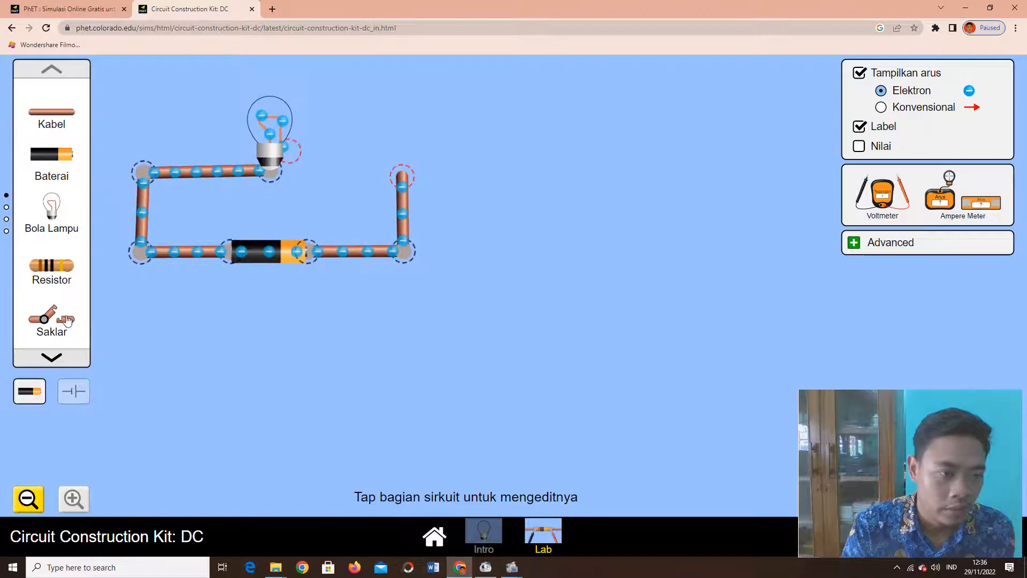
{"action": "left_click_drag", "start_coordinate": [63, 124], "coordinate": [318, 156]}
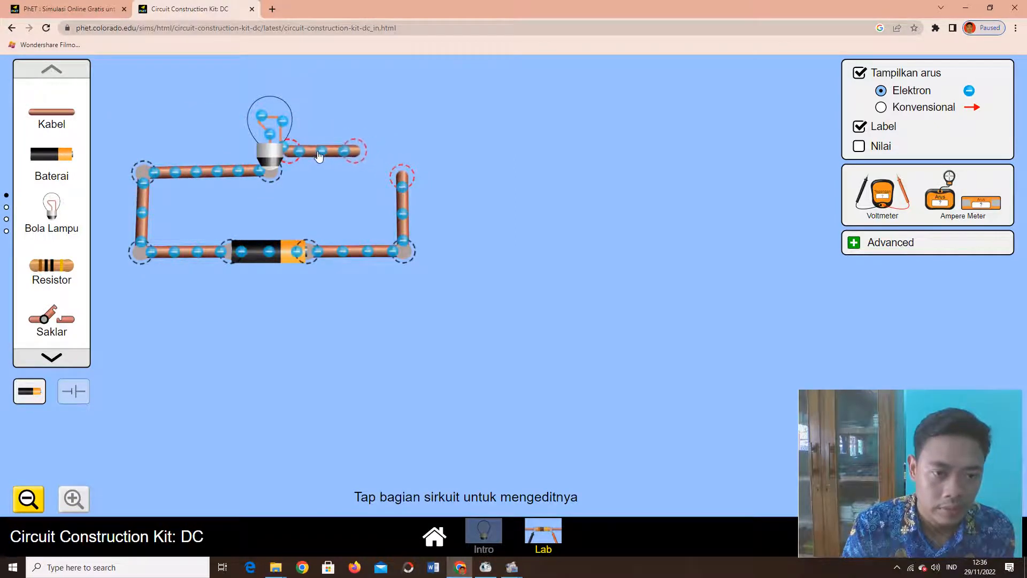
Add an open switch after the bulb's cable and shift the adjacent corner junctions outward to complete the circuit loop.
{"action": "left_click_drag", "start_coordinate": [64, 317], "coordinate": [409, 161]}
{"action": "left_click_drag", "start_coordinate": [410, 247], "coordinate": [441, 249]}
{"action": "left_click_drag", "start_coordinate": [410, 176], "coordinate": [442, 162]}
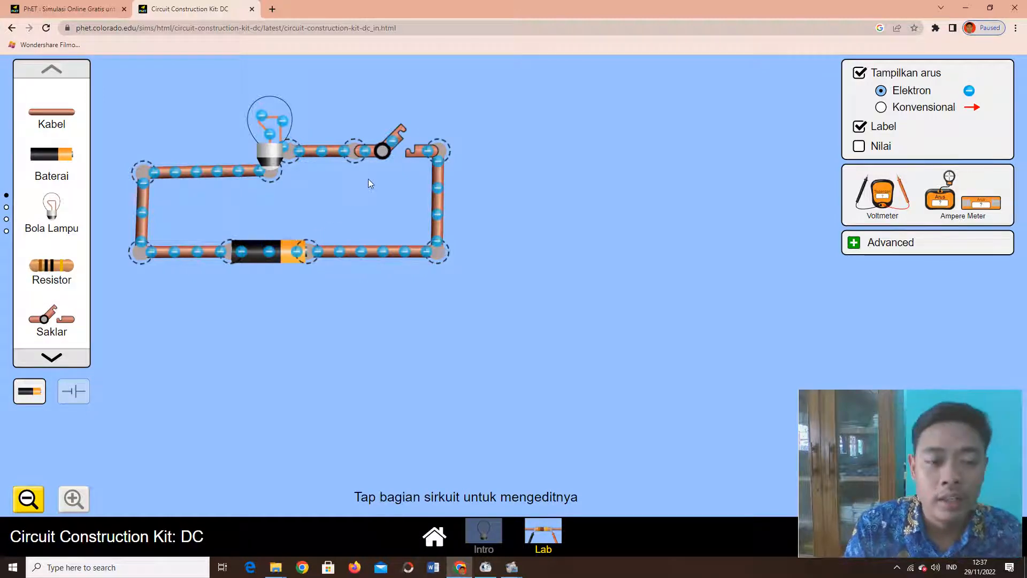
Close the switch and display the current as Konvensional.
{"action": "left_click", "coordinate": [402, 140]}
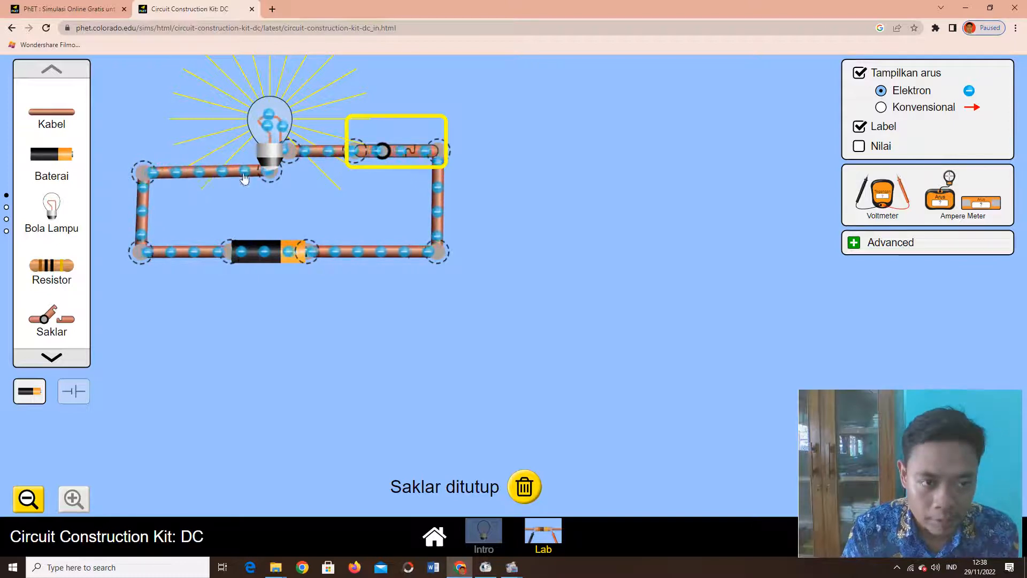
{"action": "left_click", "coordinate": [529, 258]}
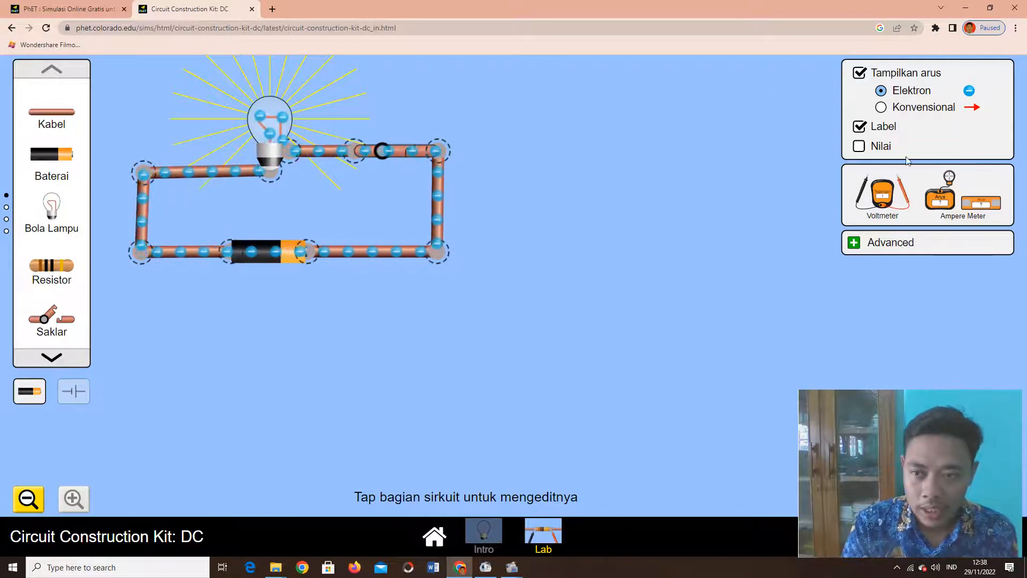
{"action": "left_click", "coordinate": [882, 107]}
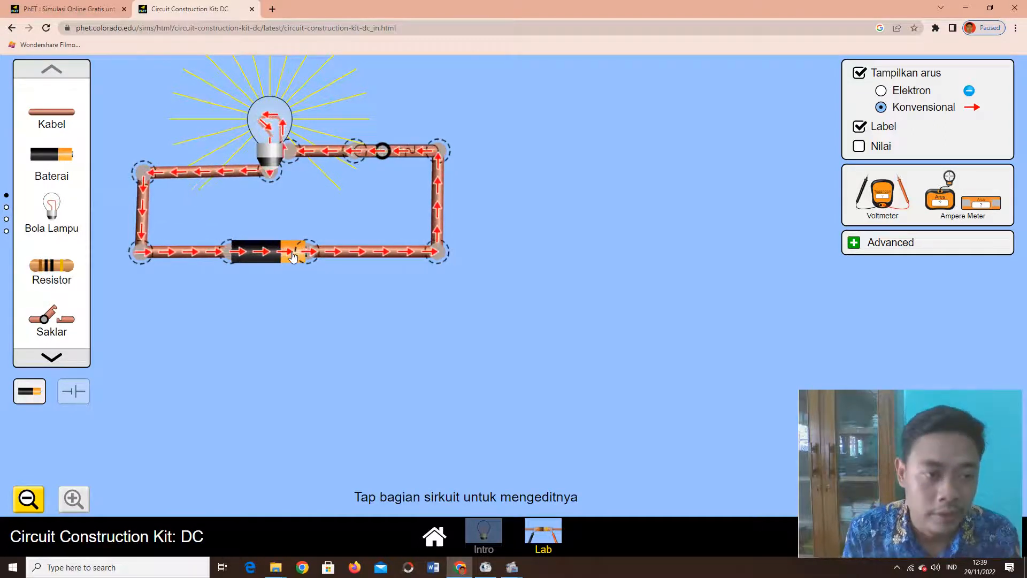
Open the switch and set the battery's voltage to 12 volts.
{"action": "left_click", "coordinate": [397, 152]}
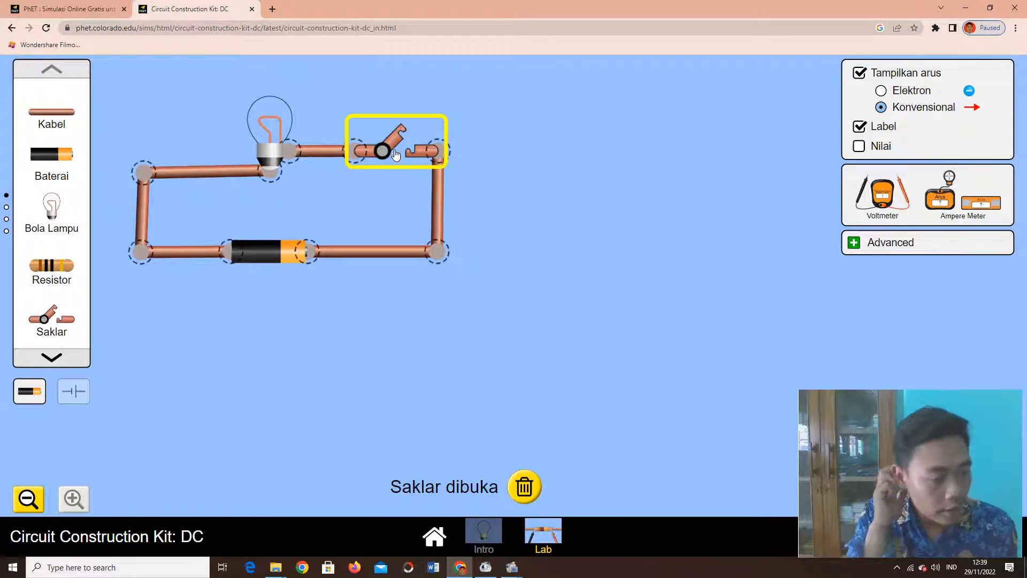
{"action": "left_click", "coordinate": [287, 335]}
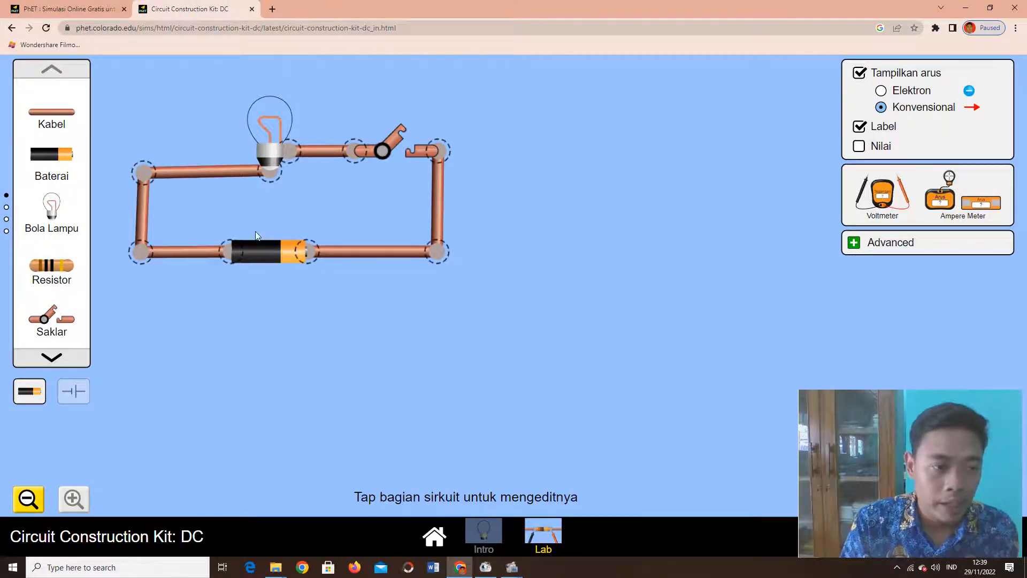
{"action": "left_click", "coordinate": [261, 251]}
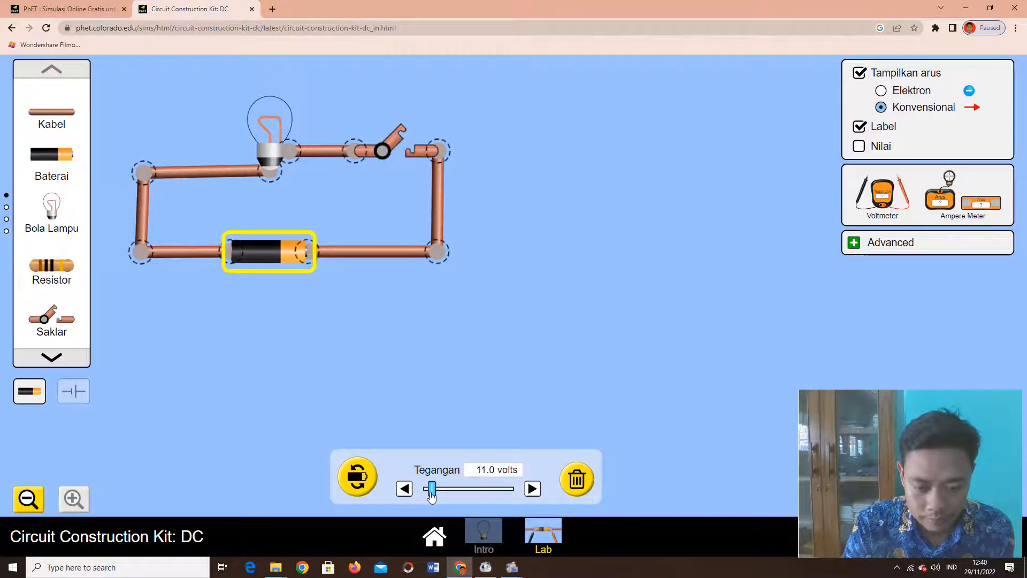
{"action": "left_click", "coordinate": [460, 401]}
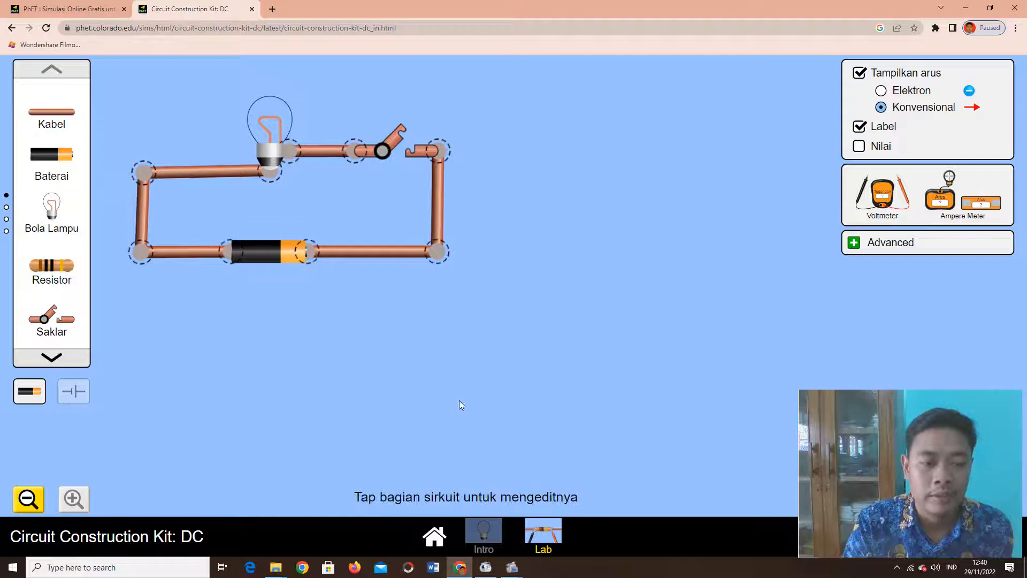
Close and reopen the switch twice to compare the bulb with the circuit closed and open.
{"action": "left_click", "coordinate": [401, 141]}
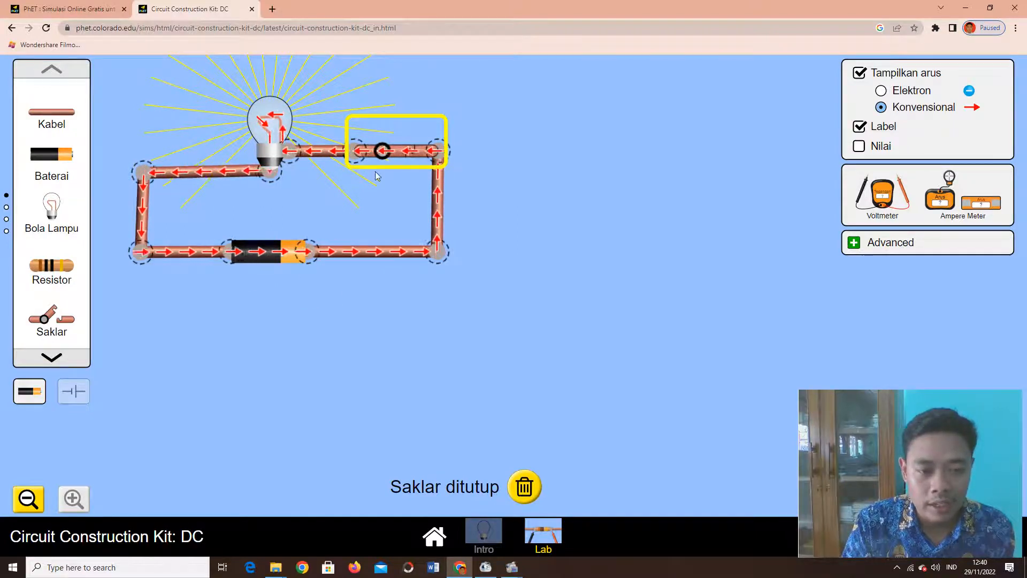
{"action": "left_click", "coordinate": [383, 152]}
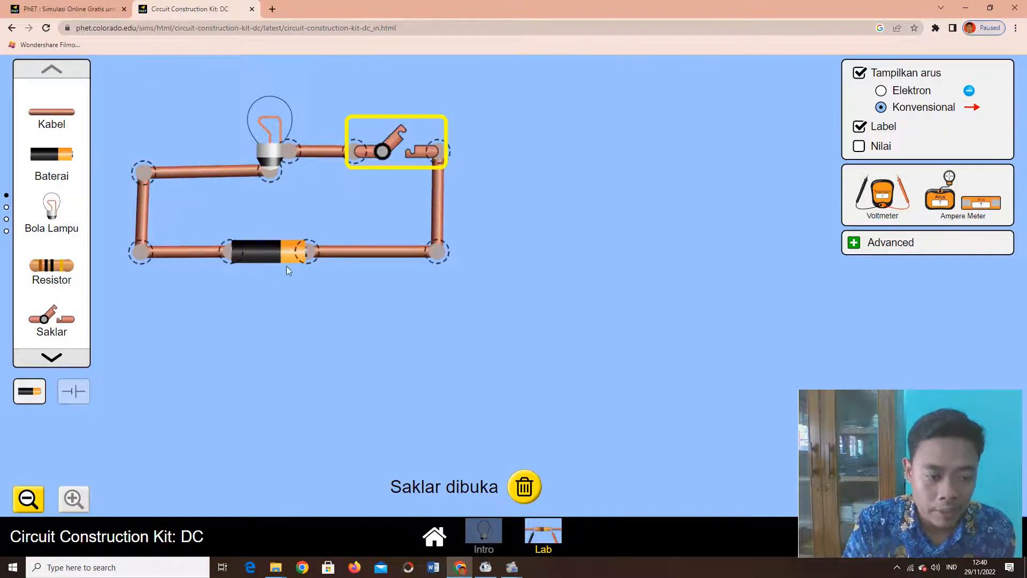
{"action": "left_click", "coordinate": [399, 140]}
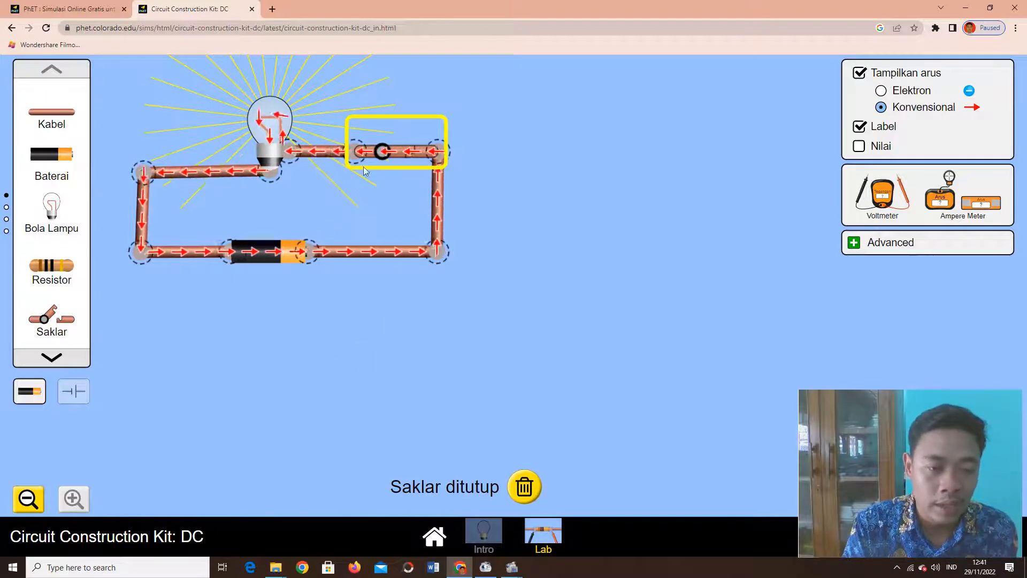
{"action": "left_click", "coordinate": [383, 153]}
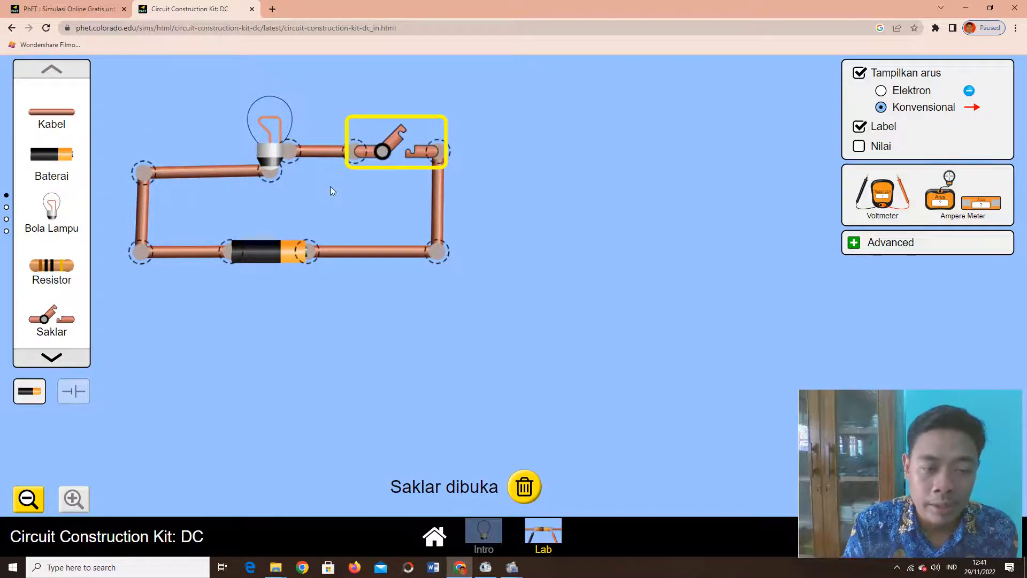
{"action": "left_click", "coordinate": [451, 325]}
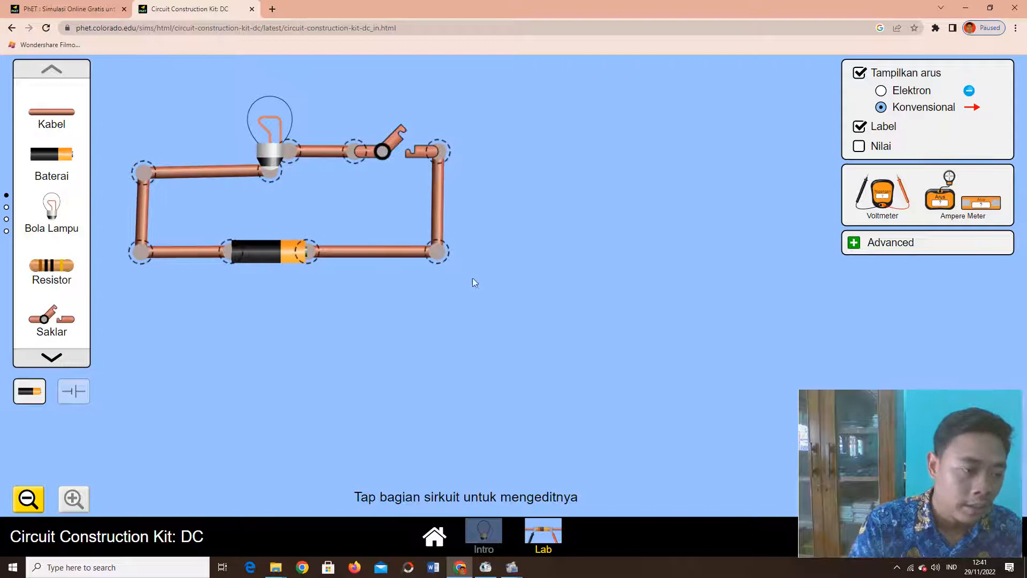
Place a separate resistor in the empty area beside the circuit and inspect its resistance setting.
{"action": "left_click_drag", "start_coordinate": [63, 269], "coordinate": [630, 155]}
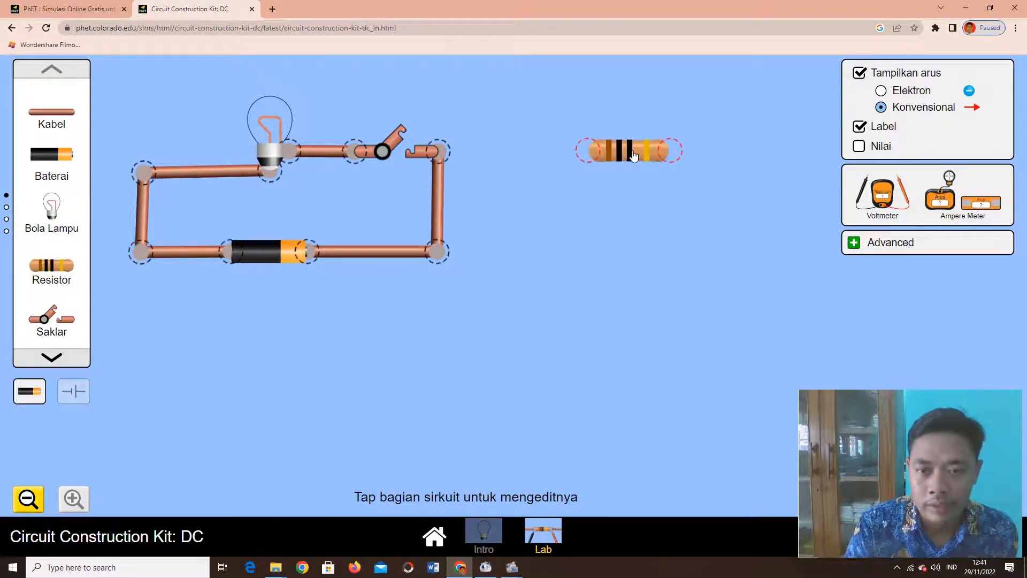
{"action": "left_click", "coordinate": [634, 155]}
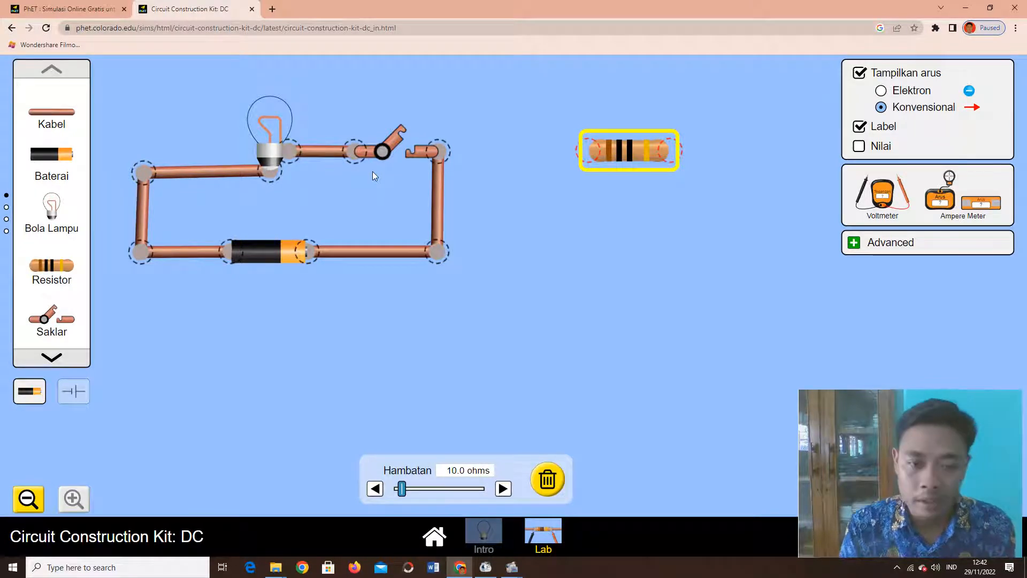
{"action": "left_click", "coordinate": [474, 184]}
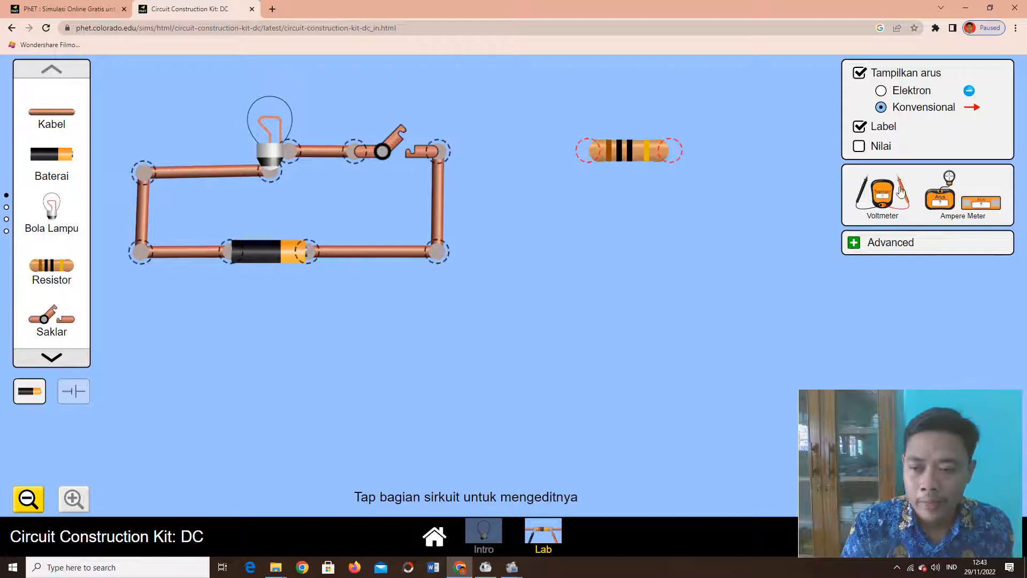
Place a voltmeter beside the circuit and put its black and red probes on the cables either side of the battery.
{"action": "left_click_drag", "start_coordinate": [884, 200], "coordinate": [586, 357]}
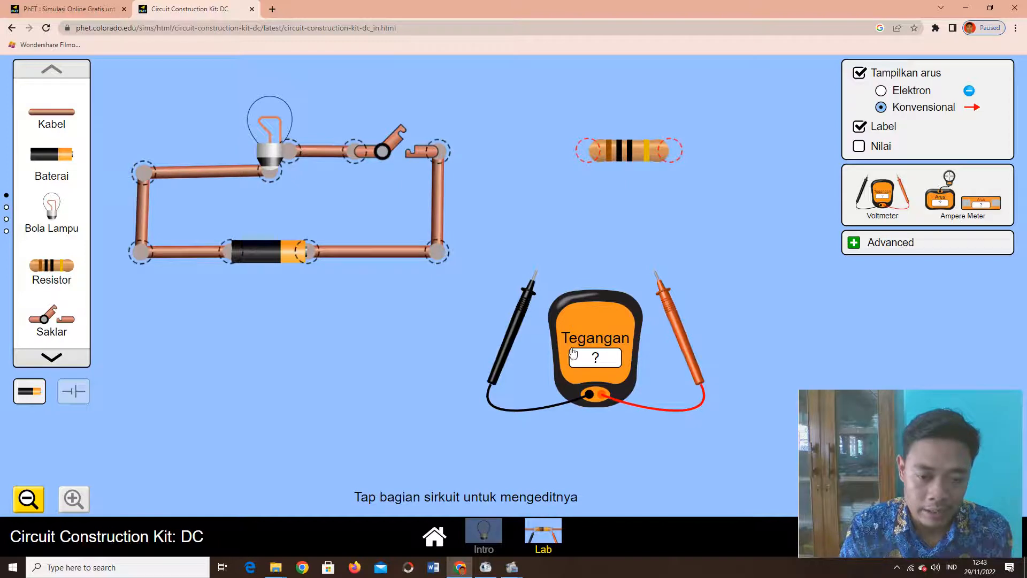
{"action": "left_click_drag", "start_coordinate": [509, 350], "coordinate": [181, 334]}
{"action": "left_click_drag", "start_coordinate": [686, 359], "coordinate": [372, 338]}
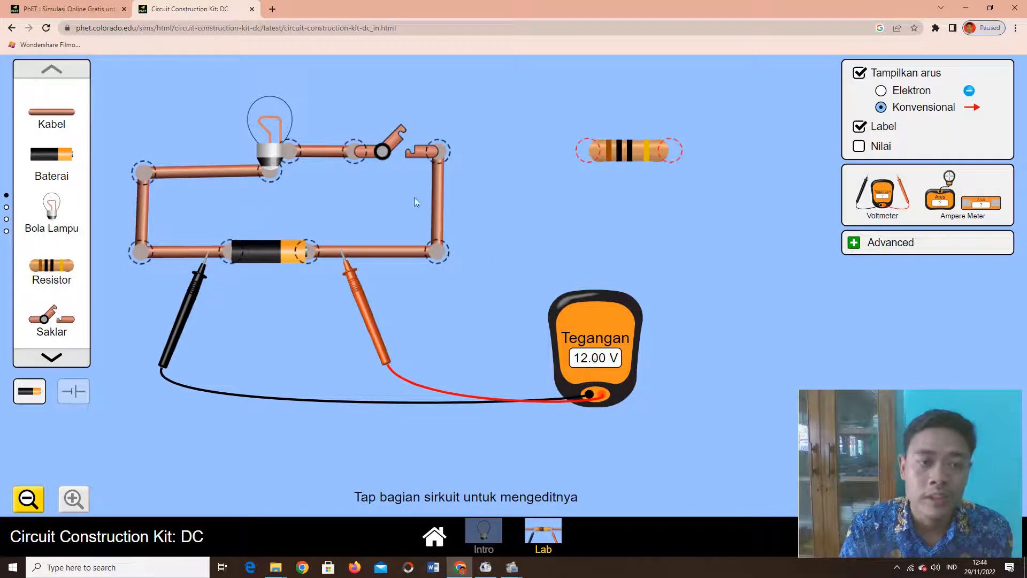
Close the switch and compare the current display hidden, as Elektron, and as Konvensional, ending on Konvensional.
{"action": "left_click_drag", "start_coordinate": [399, 120], "coordinate": [398, 140]}
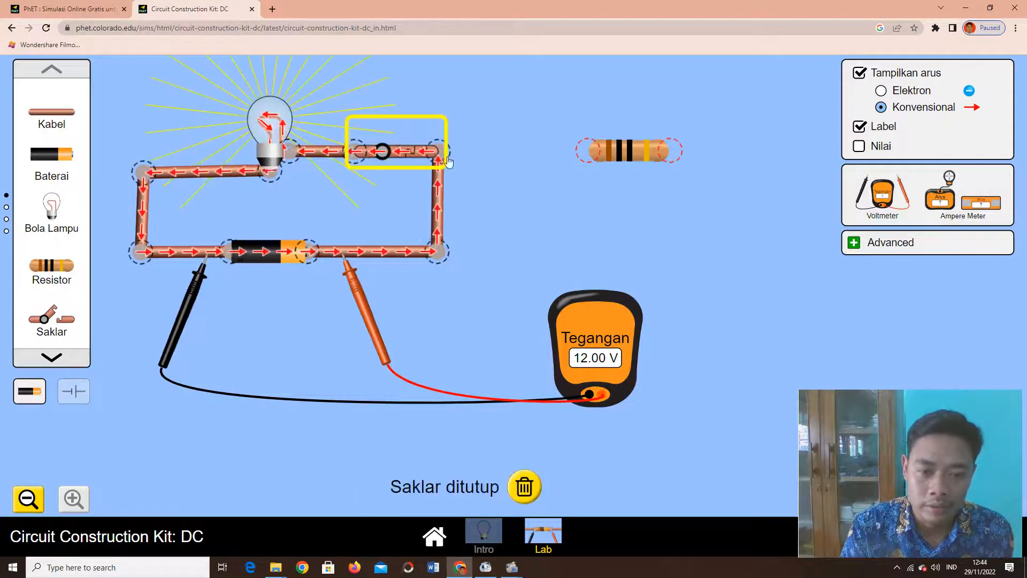
{"action": "left_click", "coordinate": [858, 74]}
{"action": "left_click", "coordinate": [859, 74]}
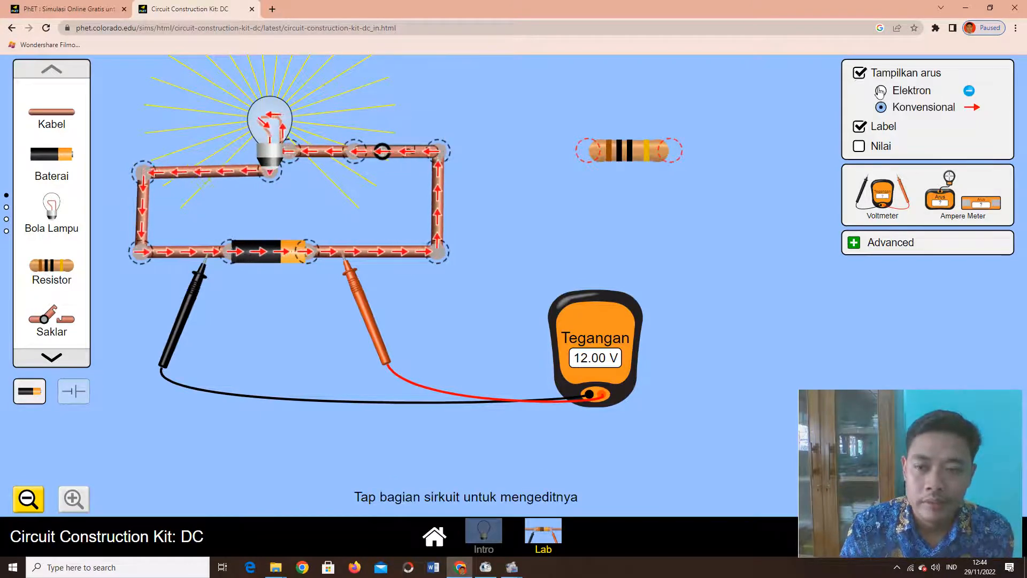
{"action": "left_click", "coordinate": [881, 90]}
{"action": "left_click", "coordinate": [881, 108]}
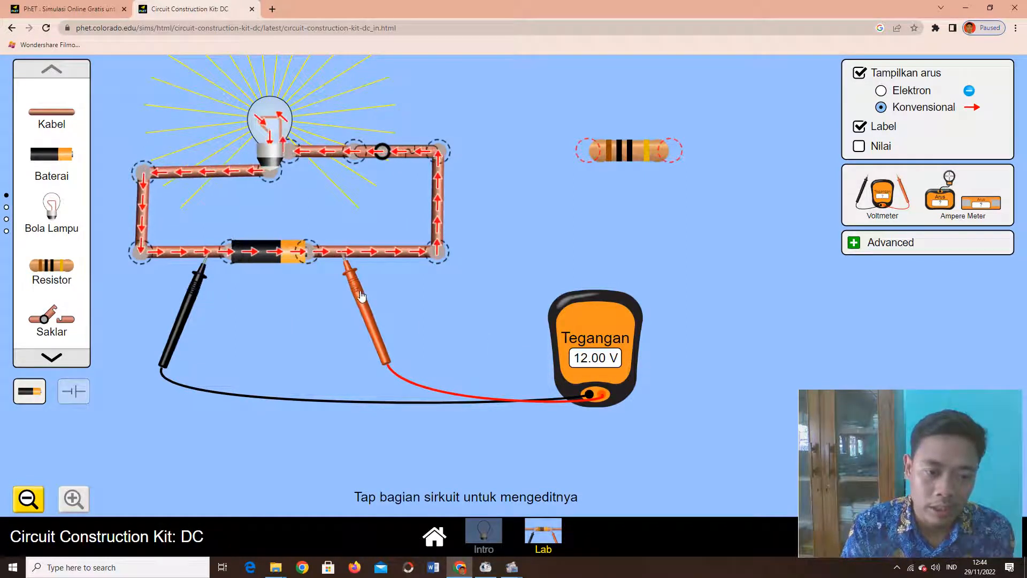
Measure the voltage across the bulb with both probes, and return the probes to either side of the voltmeter.
{"action": "left_click_drag", "start_coordinate": [360, 279], "coordinate": [347, 201]}
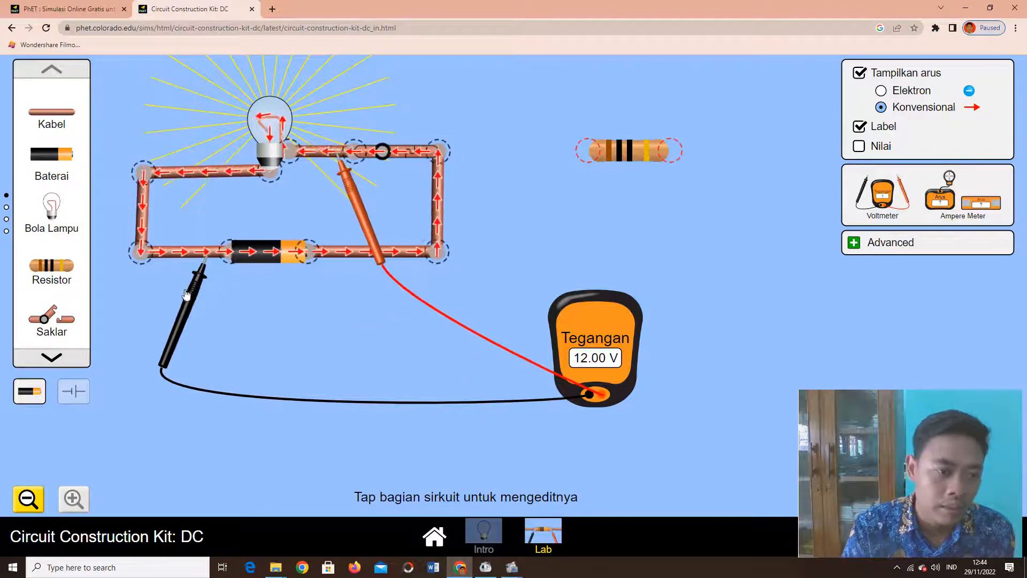
{"action": "left_click_drag", "start_coordinate": [193, 299], "coordinate": [196, 221]}
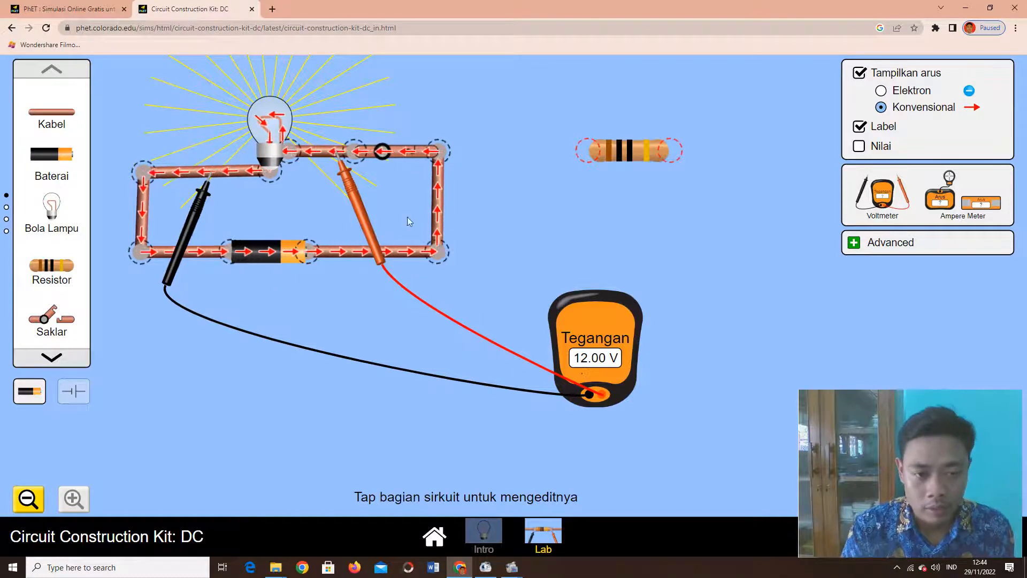
{"action": "left_click_drag", "start_coordinate": [356, 207], "coordinate": [351, 324]}
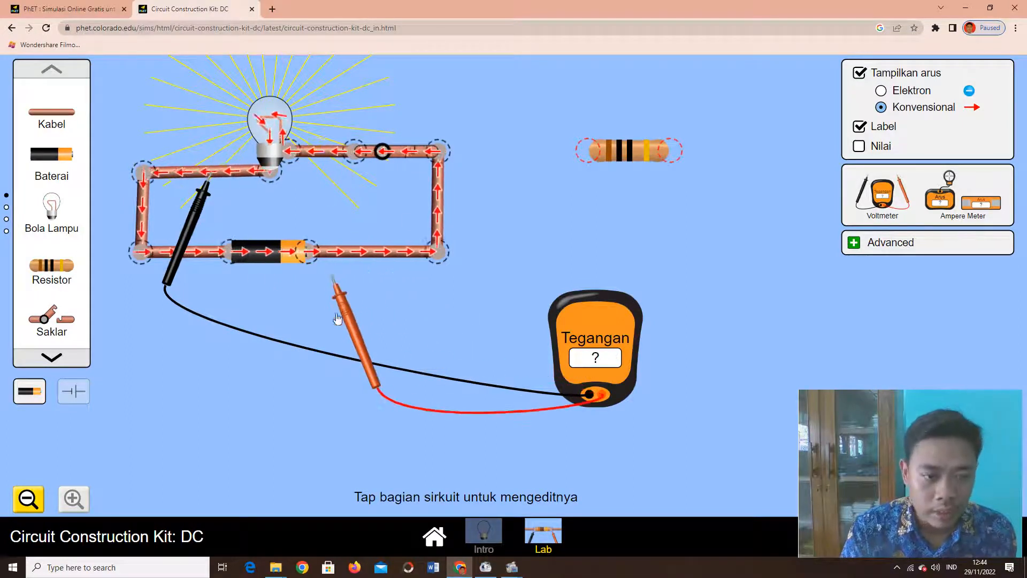
{"action": "left_click_drag", "start_coordinate": [184, 241], "coordinate": [495, 400]}
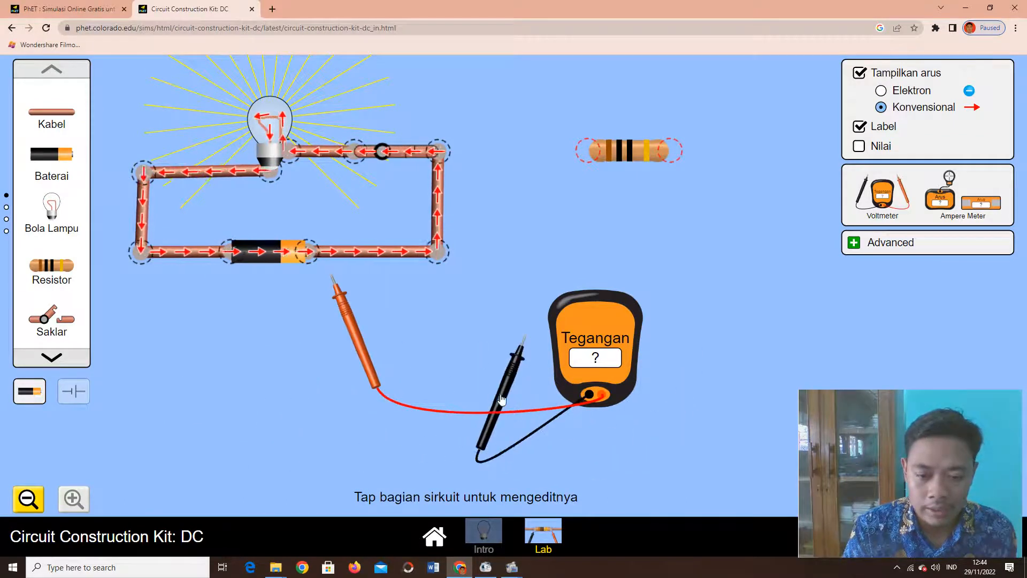
{"action": "left_click_drag", "start_coordinate": [355, 331], "coordinate": [685, 409]}
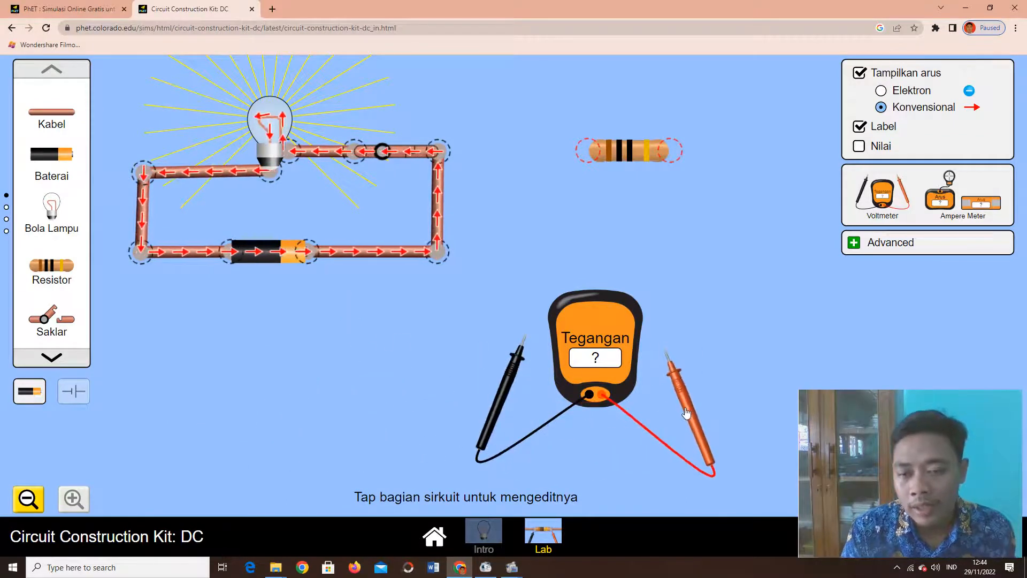
Move the loose resistor higher and place an unconnected in-line ammeter between it and the voltmeter.
{"action": "left_click_drag", "start_coordinate": [621, 152], "coordinate": [603, 101]}
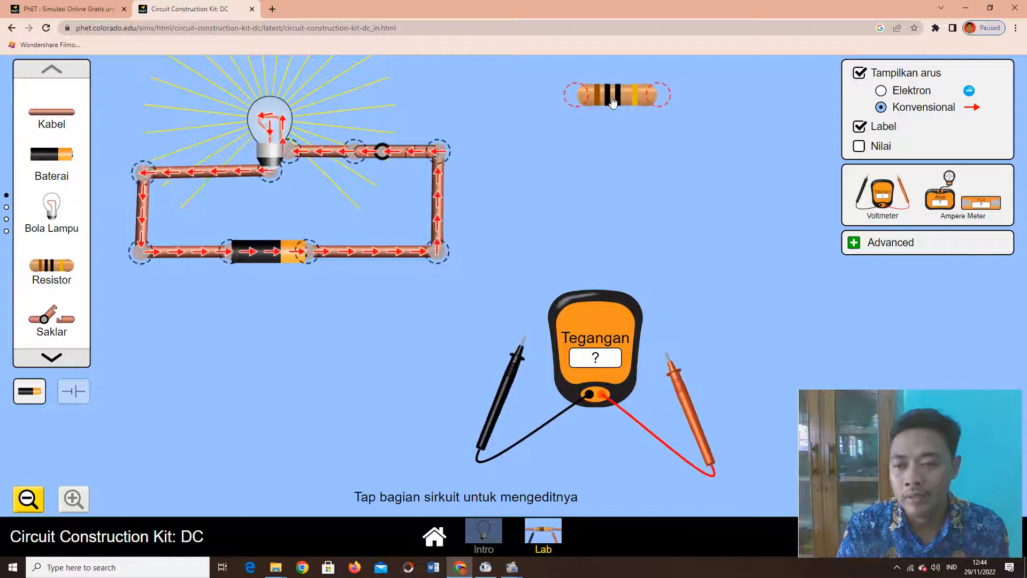
{"action": "left_click_drag", "start_coordinate": [969, 206], "coordinate": [569, 199]}
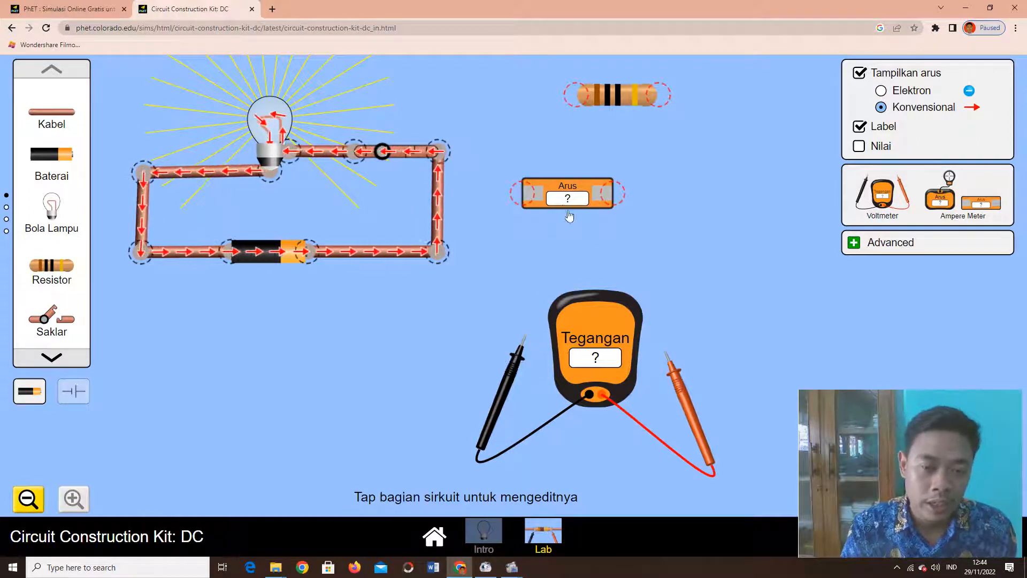
Open the switch and split the junction between it and the short cable leading to the bulb.
{"action": "left_click", "coordinate": [382, 156]}
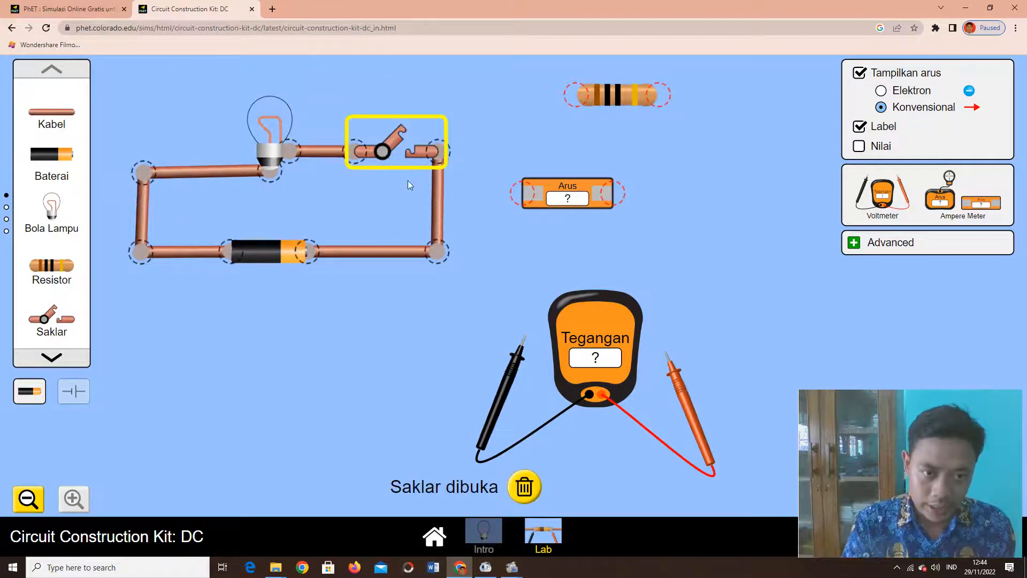
{"action": "left_click", "coordinate": [358, 149]}
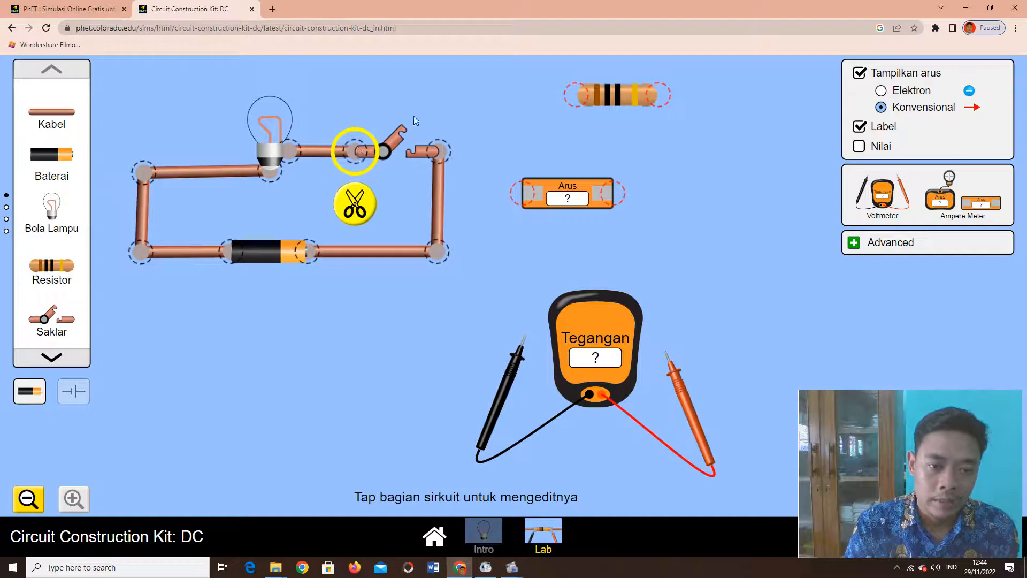
{"action": "left_click", "coordinate": [485, 117]}
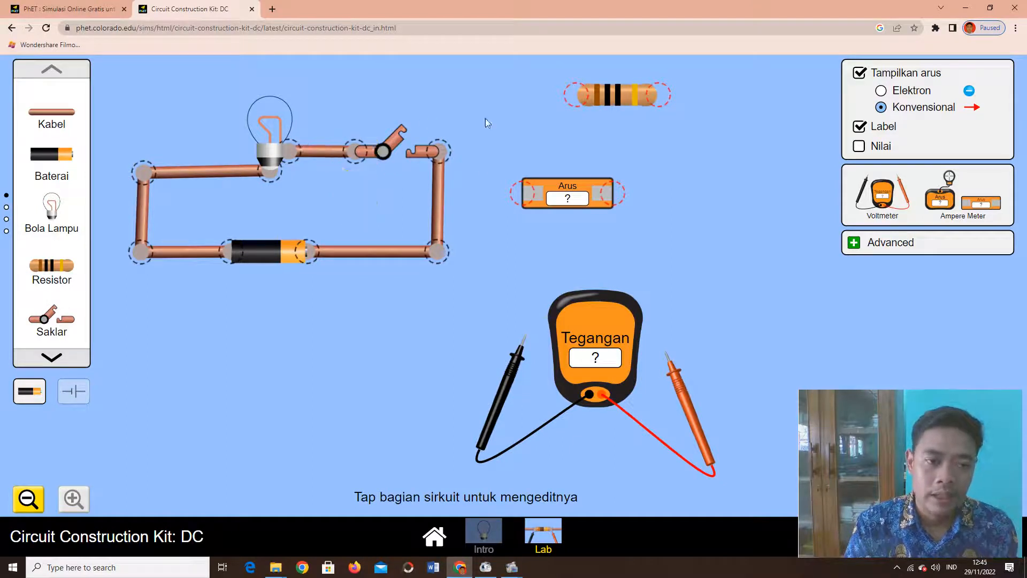
{"action": "left_click", "coordinate": [359, 150]}
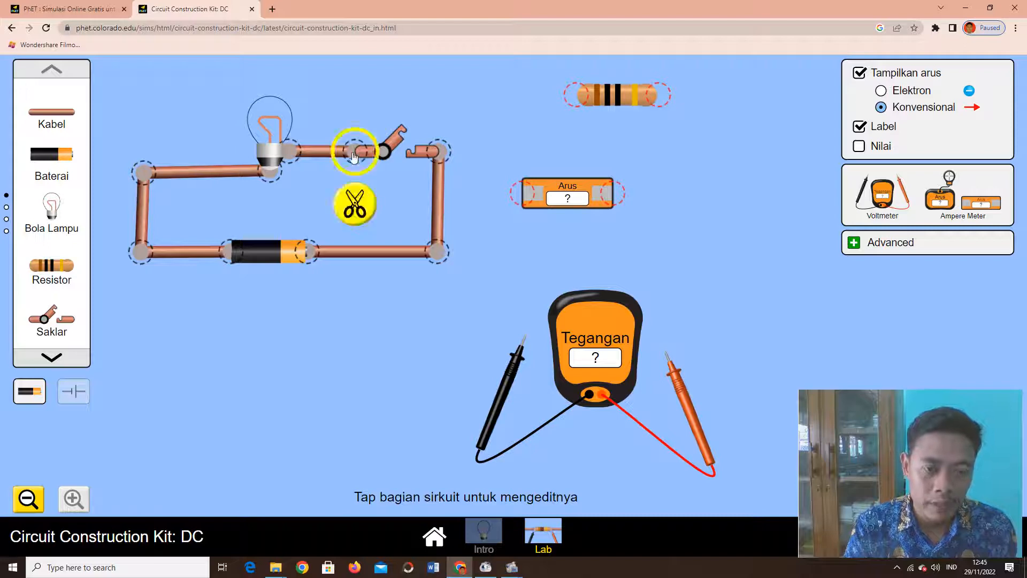
{"action": "left_click", "coordinate": [356, 203]}
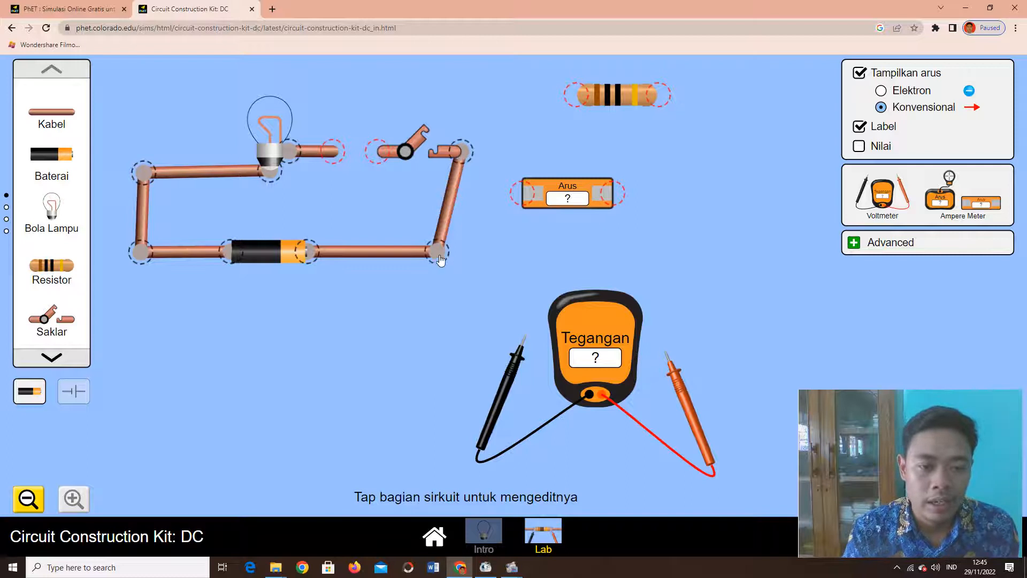
Widen the circuit, insert the ammeter between the bulb's cable and the switch, and read the current by closing and reopening the switch.
{"action": "left_click_drag", "start_coordinate": [440, 260], "coordinate": [490, 257]}
{"action": "left_click_drag", "start_coordinate": [464, 164], "coordinate": [495, 155]}
{"action": "left_click_drag", "start_coordinate": [567, 186], "coordinate": [380, 134]}
{"action": "left_click_drag", "start_coordinate": [432, 155], "coordinate": [393, 162]}
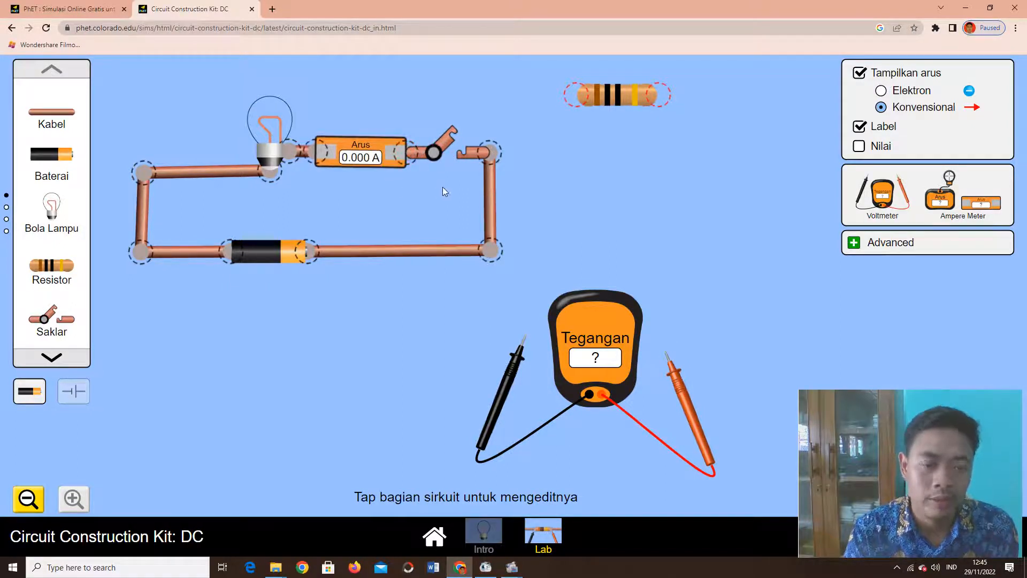
{"action": "left_click", "coordinate": [453, 143]}
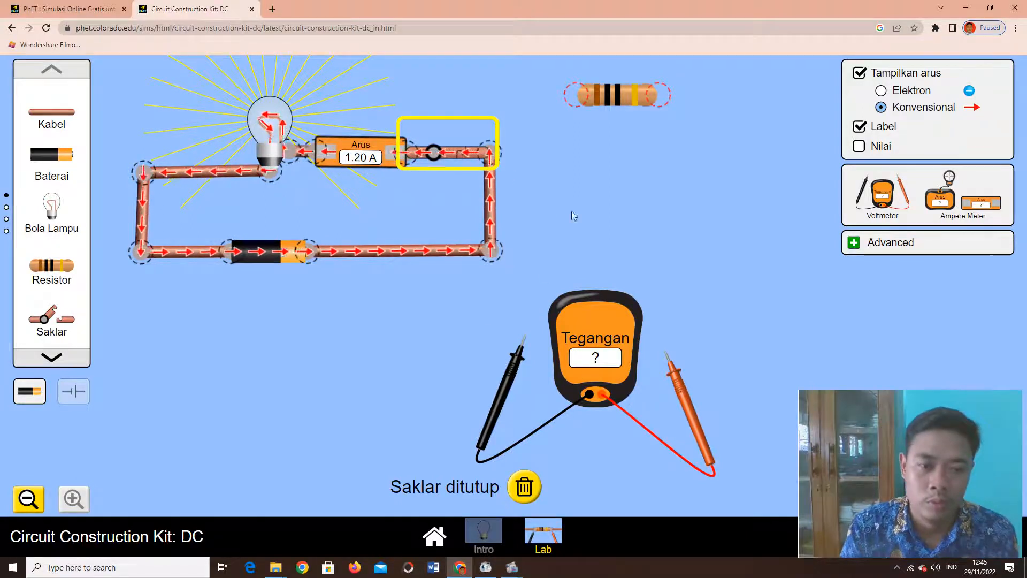
{"action": "left_click", "coordinate": [449, 154]}
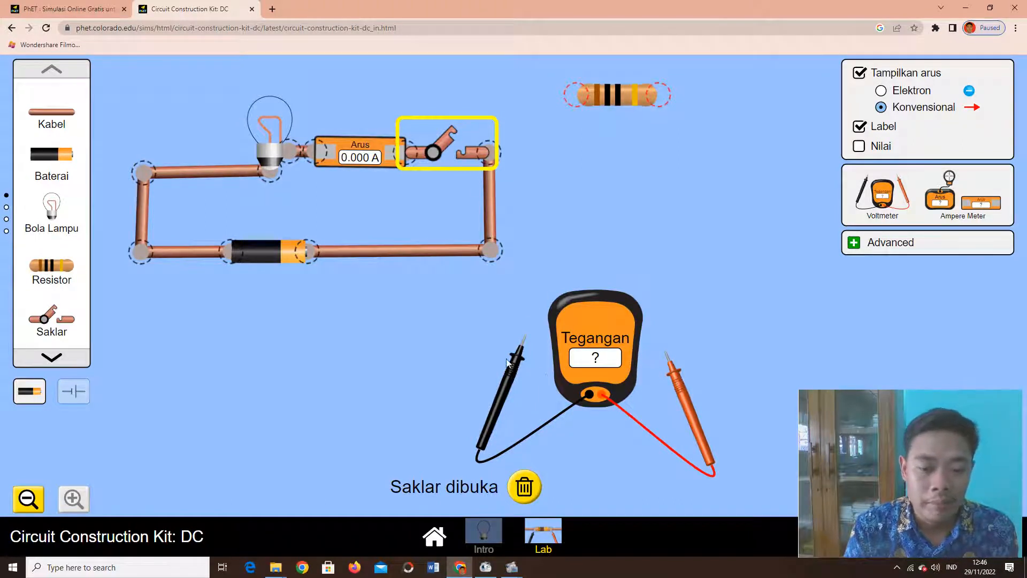
Place the black and red voltmeter probes on the cables either side of the battery and close the switch.
{"action": "left_click_drag", "start_coordinate": [517, 375], "coordinate": [289, 286]}
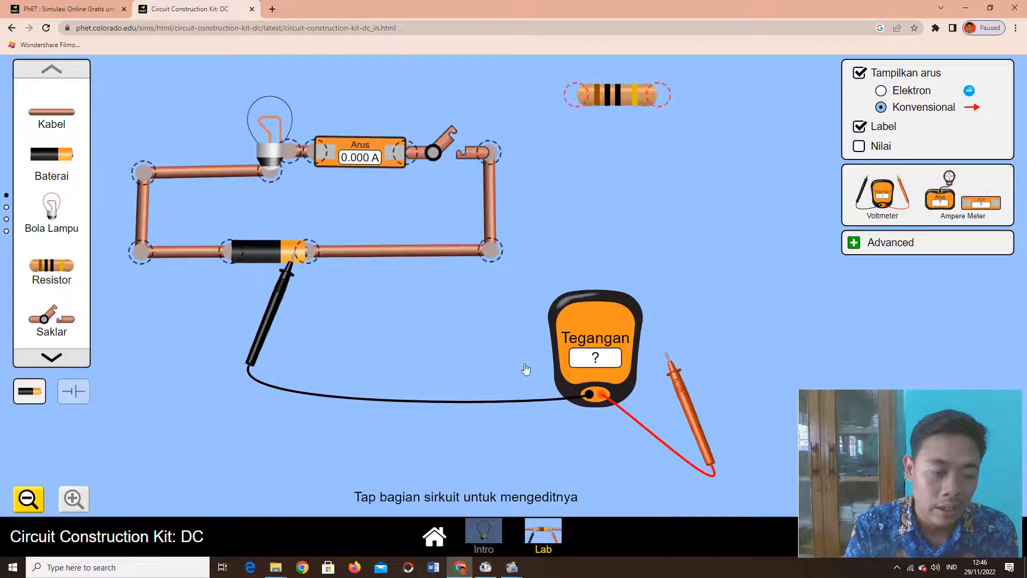
{"action": "left_click_drag", "start_coordinate": [257, 336], "coordinate": [174, 329]}
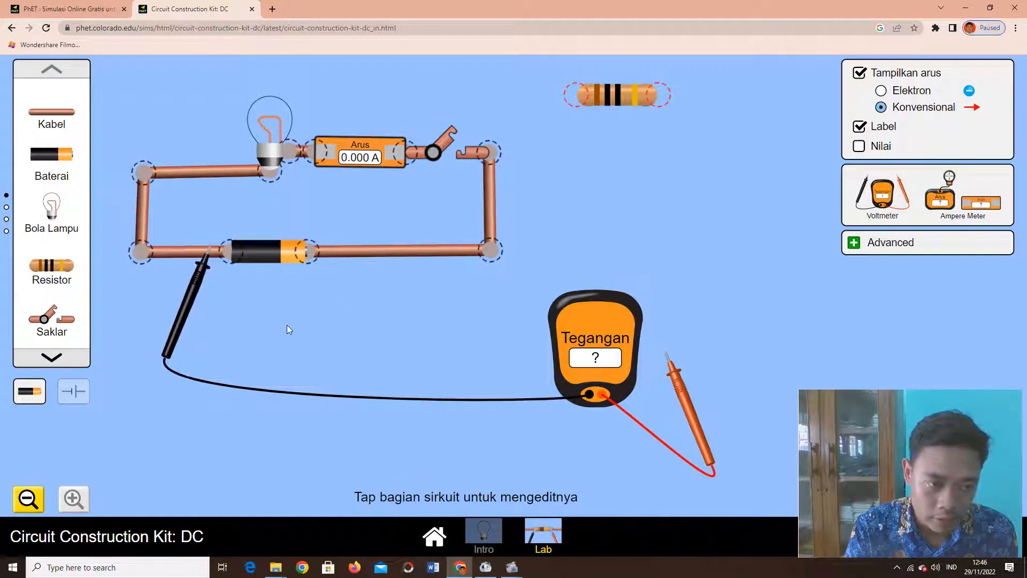
{"action": "left_click_drag", "start_coordinate": [674, 392], "coordinate": [368, 294]}
{"action": "left_click", "coordinate": [451, 137]}
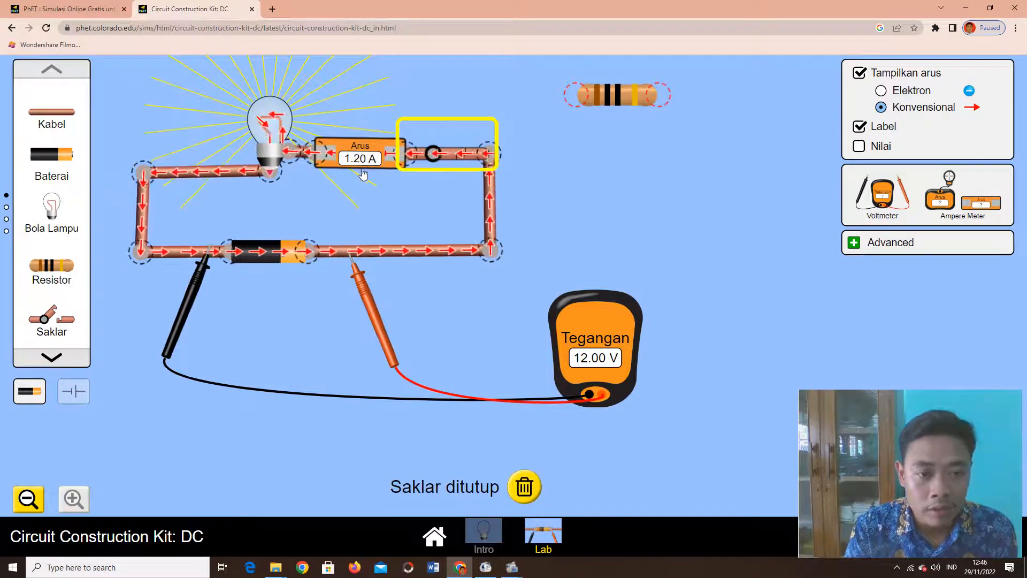
Inspect the bulb's resistance setting with the circuit running, and open the switch.
{"action": "mouse_move", "coordinate": [804, 476]}
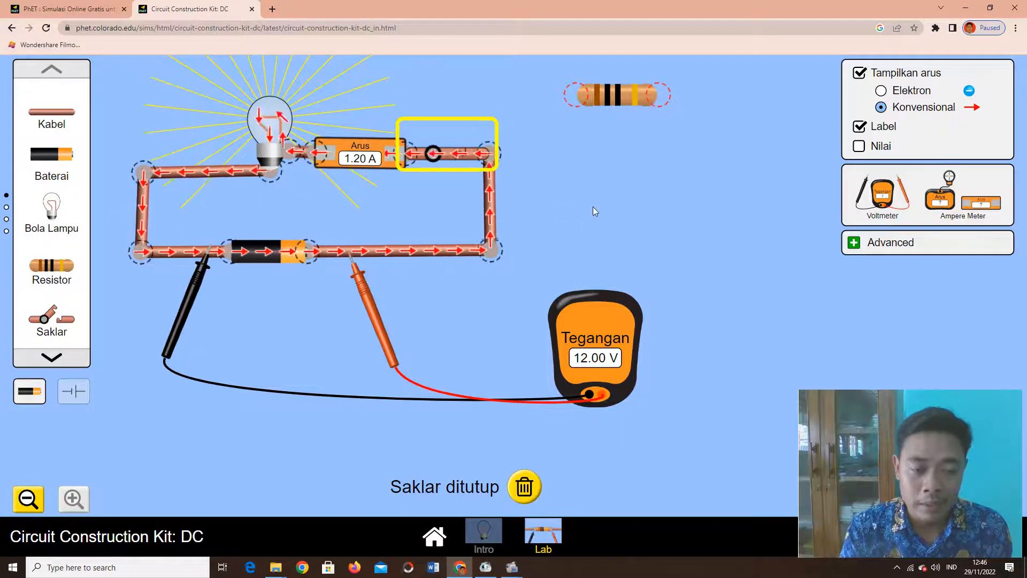
{"action": "left_click", "coordinate": [274, 126]}
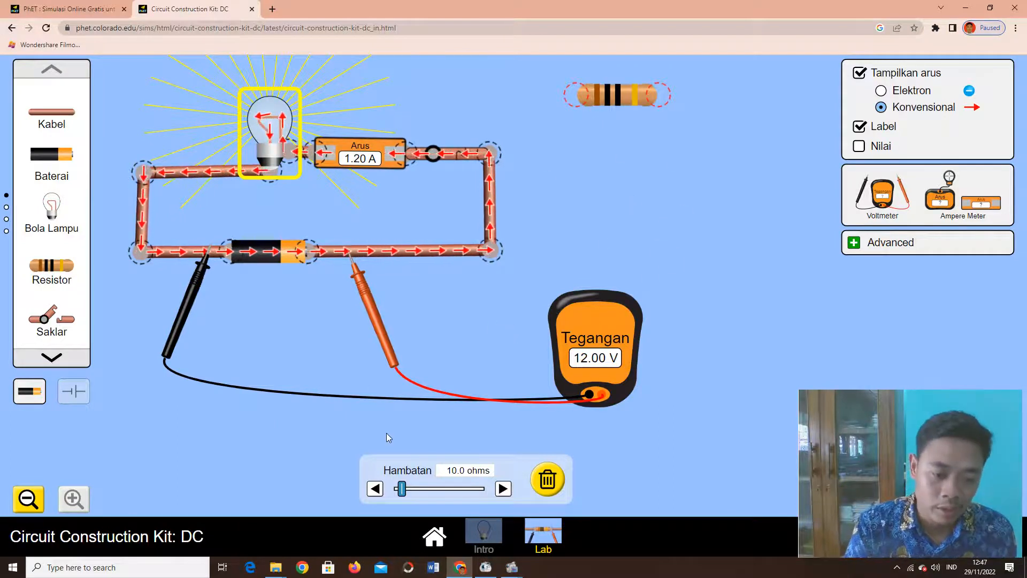
{"action": "left_click", "coordinate": [434, 156]}
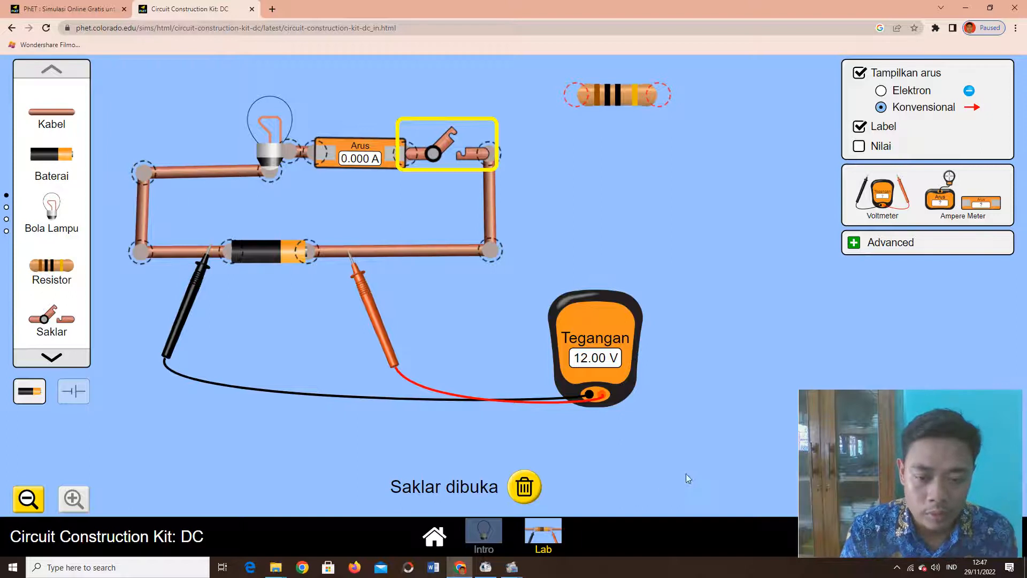
{"action": "left_click", "coordinate": [498, 406]}
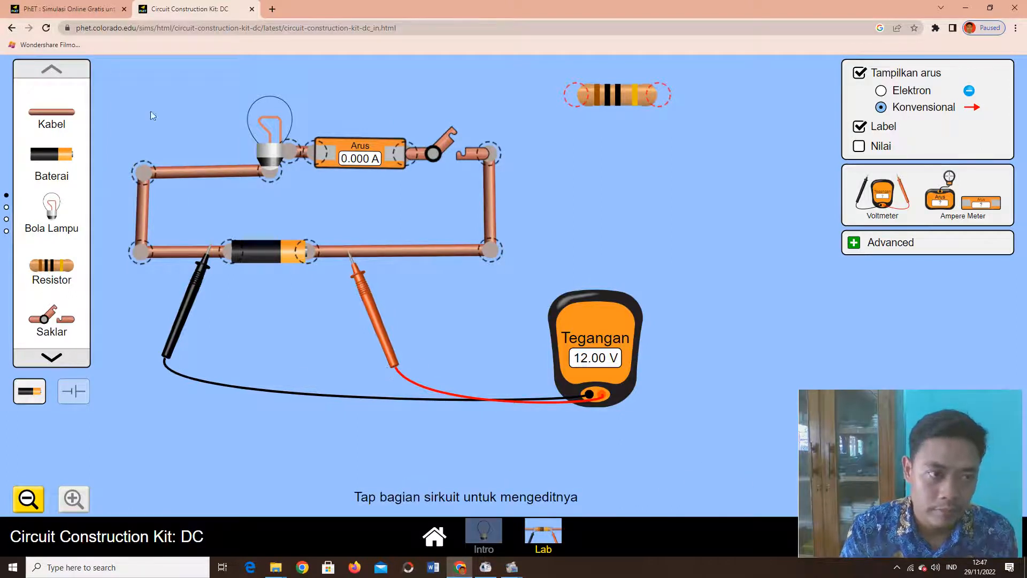
Shift the bulb slightly up and left, and delete the ammeter and the switch from the circuit.
{"action": "left_click", "coordinate": [269, 116]}
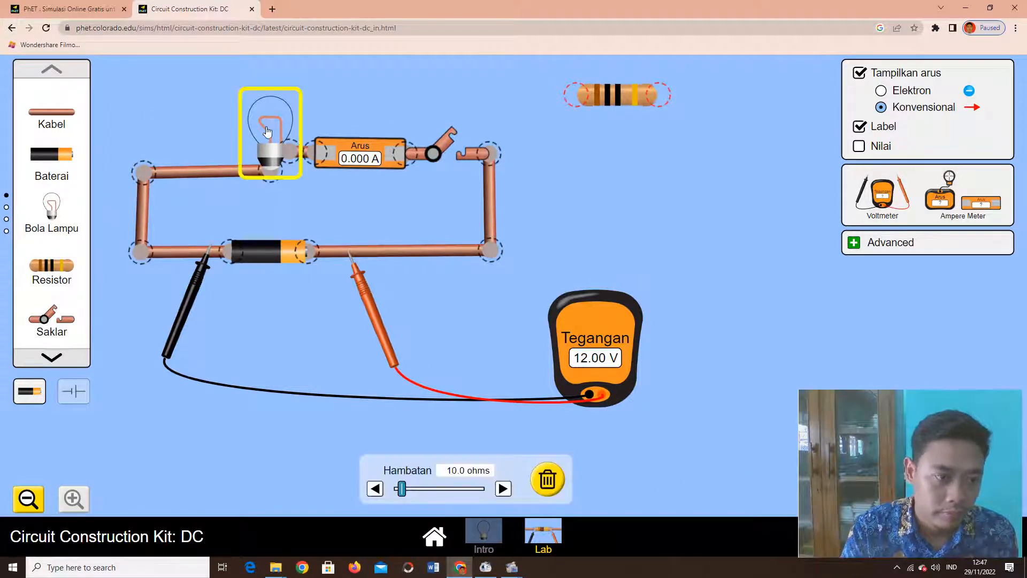
{"action": "left_click_drag", "start_coordinate": [267, 131], "coordinate": [253, 116]}
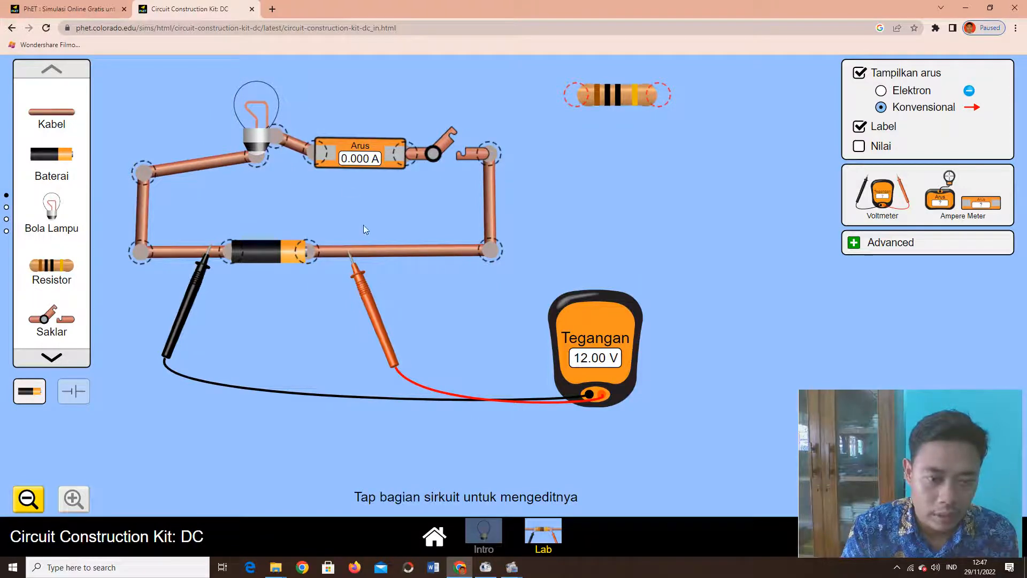
{"action": "left_click", "coordinate": [369, 156]}
{"action": "left_click", "coordinate": [464, 488]}
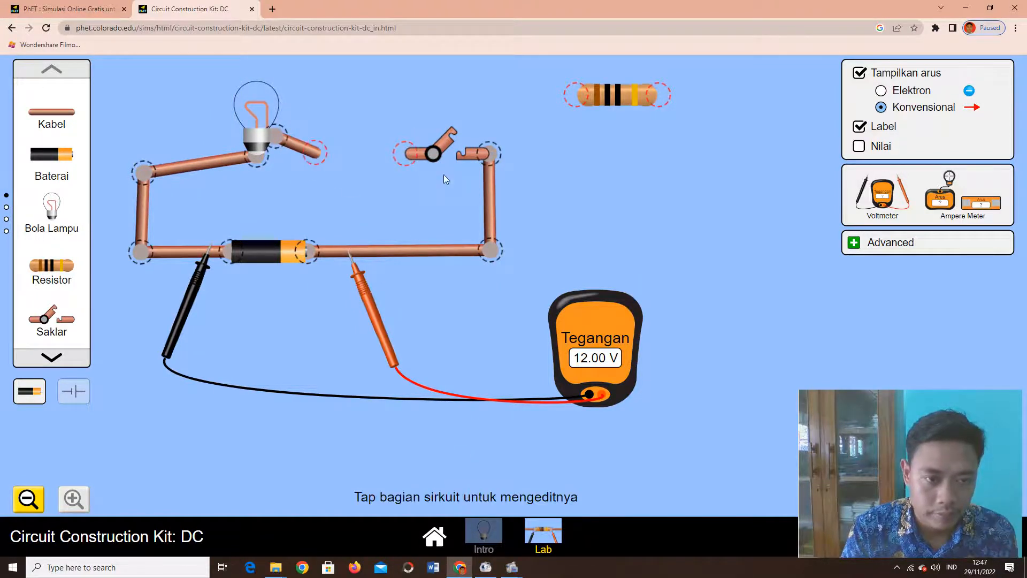
{"action": "left_click", "coordinate": [434, 155]}
{"action": "left_click", "coordinate": [523, 486]}
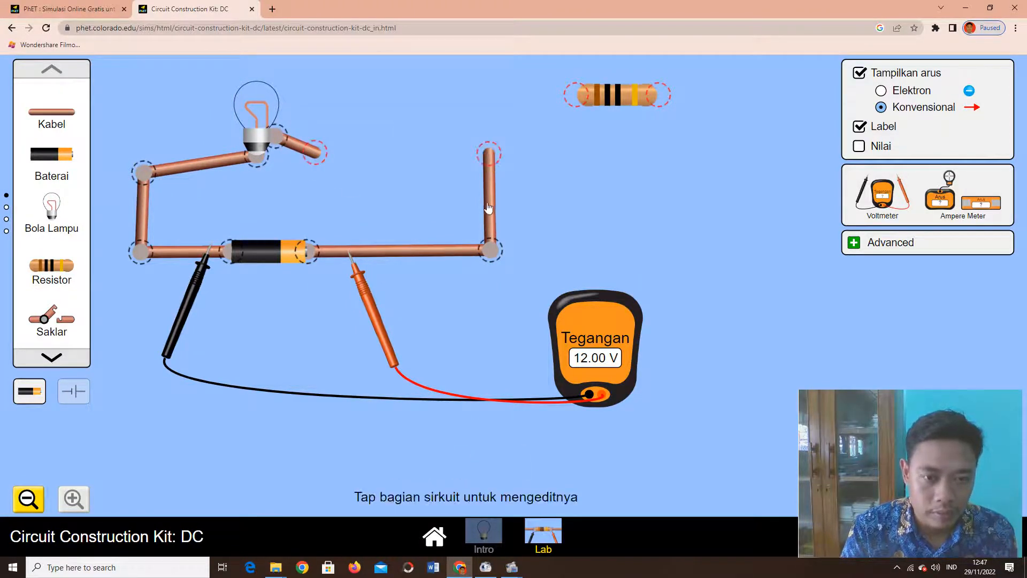
Delete the circuit's right vertical cable, the long cable on the battery's positive end, and the battery.
{"action": "left_click", "coordinate": [488, 210]}
{"action": "left_click", "coordinate": [465, 486]}
{"action": "left_click", "coordinate": [418, 250]}
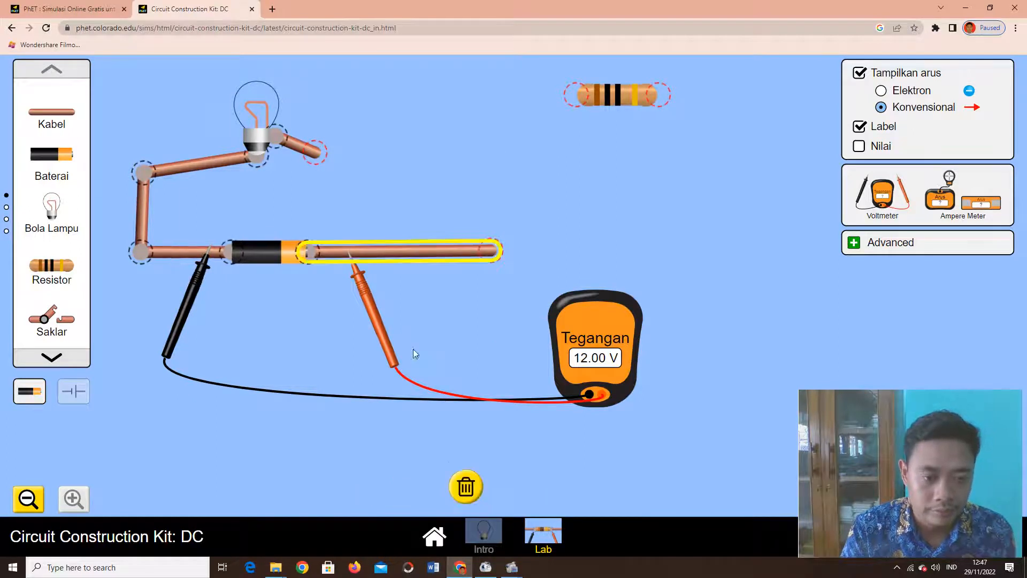
{"action": "left_click", "coordinate": [465, 488]}
{"action": "left_click", "coordinate": [275, 257]}
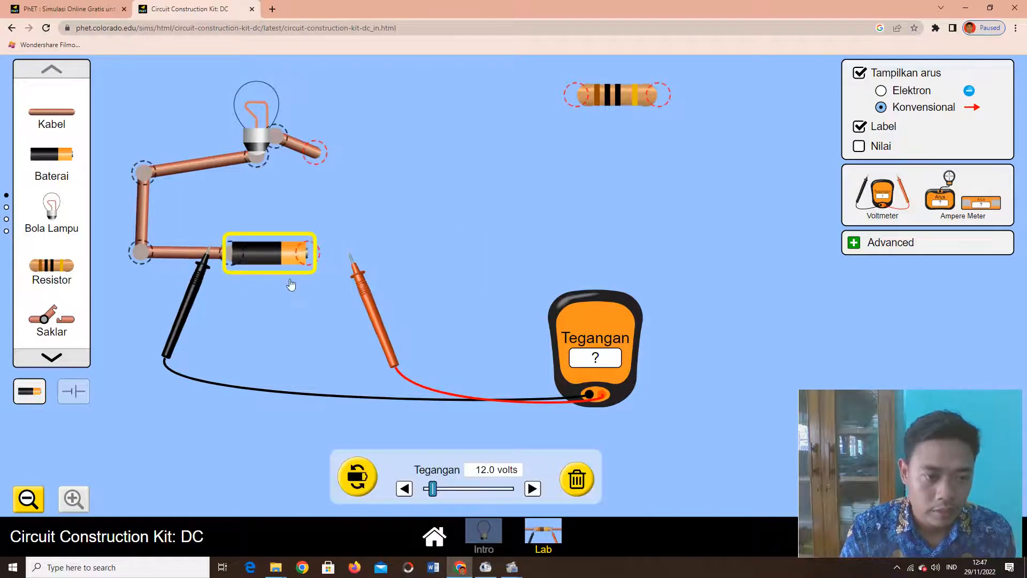
{"action": "left_click", "coordinate": [577, 481]}
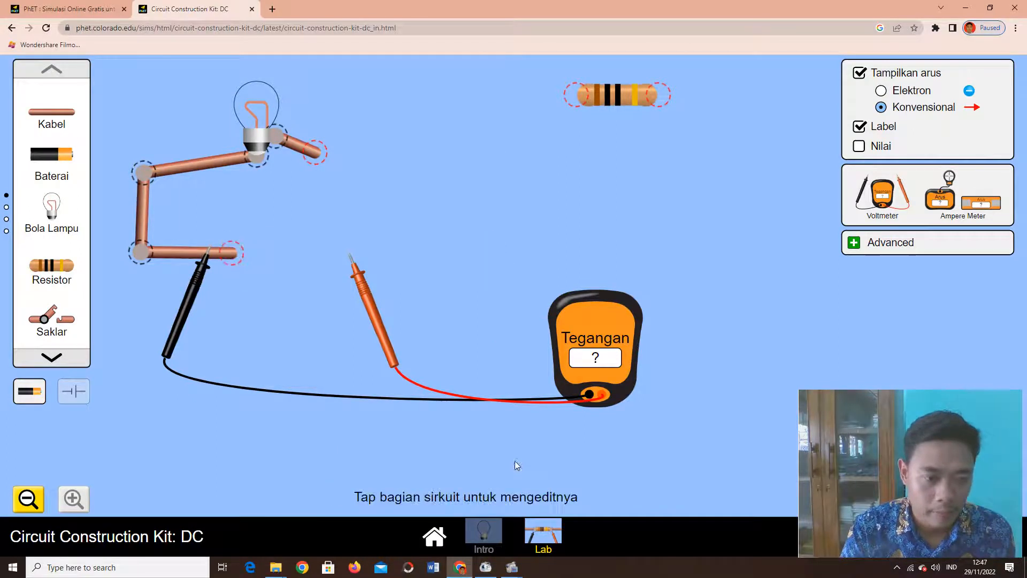
Delete the lower-left cable, the short cable on the bulb's side terminal, and the bulb.
{"action": "left_click", "coordinate": [173, 259]}
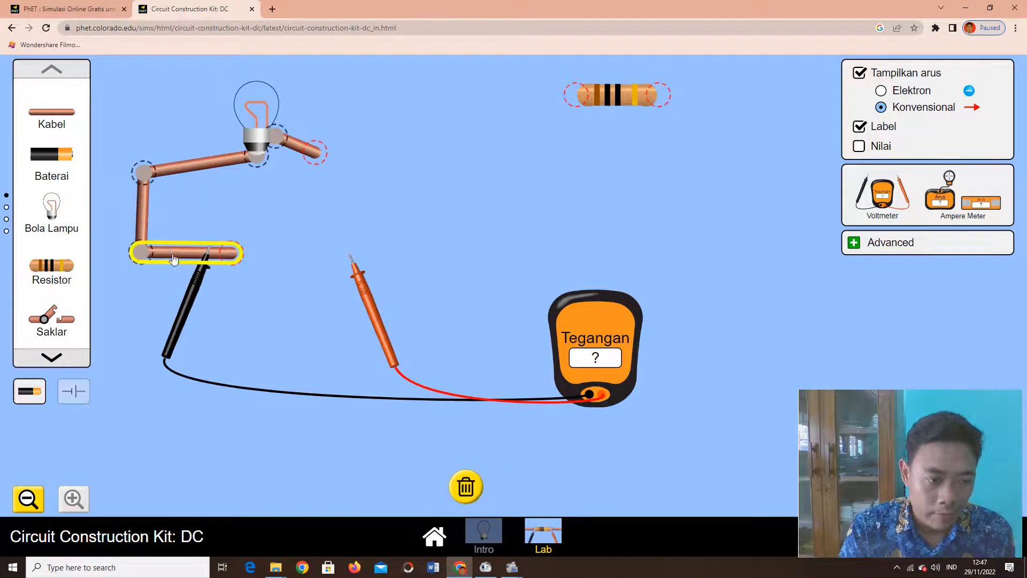
{"action": "left_click", "coordinate": [452, 484]}
{"action": "left_click", "coordinate": [293, 152]}
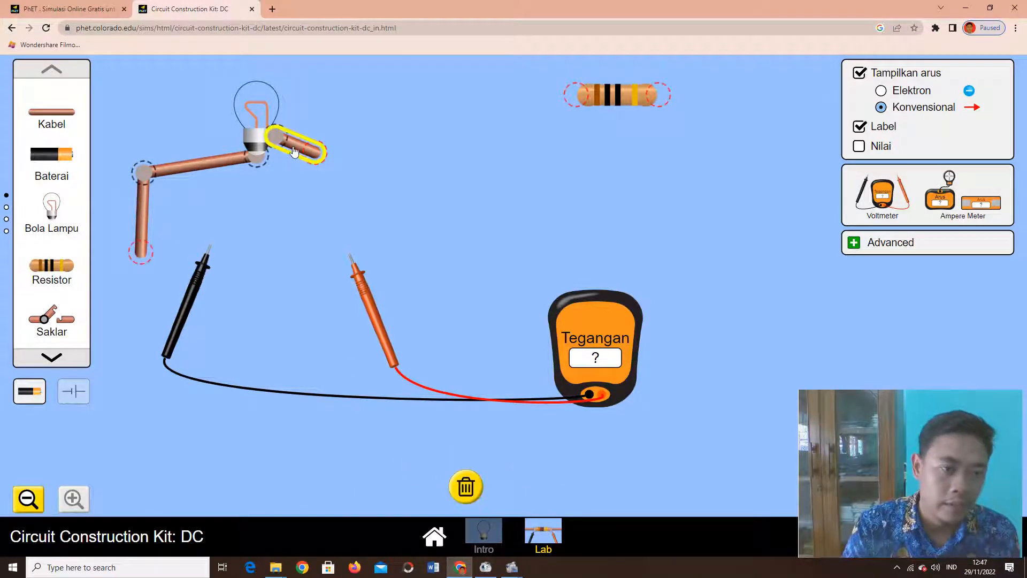
{"action": "left_click", "coordinate": [461, 480]}
{"action": "left_click", "coordinate": [263, 105]}
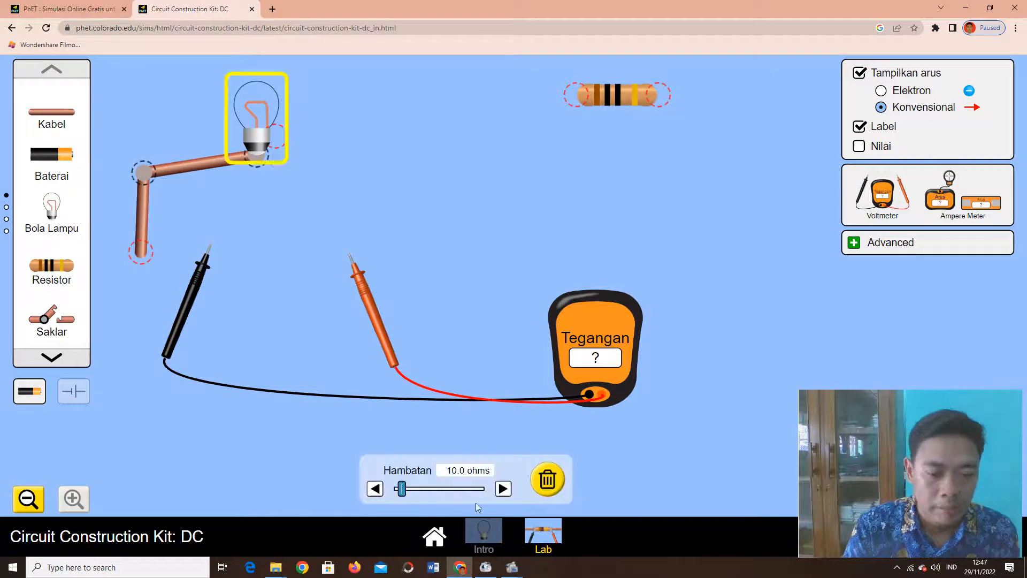
{"action": "left_click", "coordinate": [546, 478]}
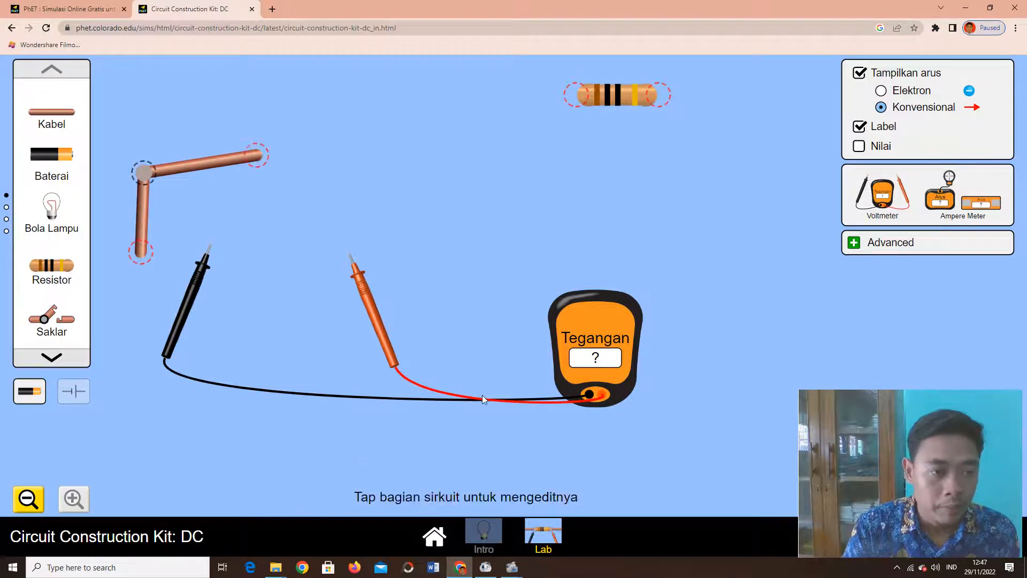
Delete the two remaining cables and the loose resistor.
{"action": "left_click", "coordinate": [226, 166]}
{"action": "left_click", "coordinate": [463, 484]}
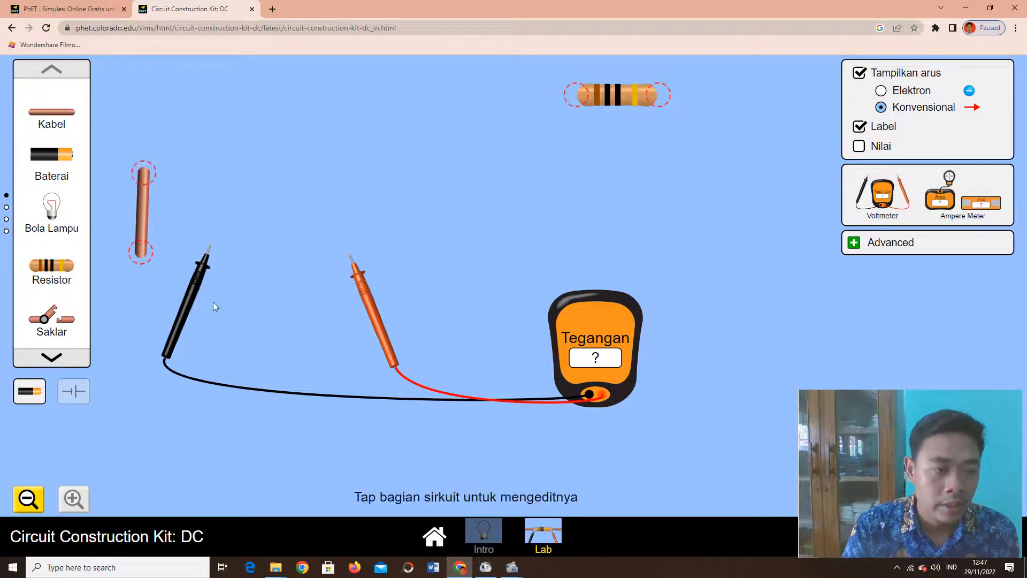
{"action": "left_click", "coordinate": [143, 226]}
{"action": "left_click", "coordinate": [466, 484]}
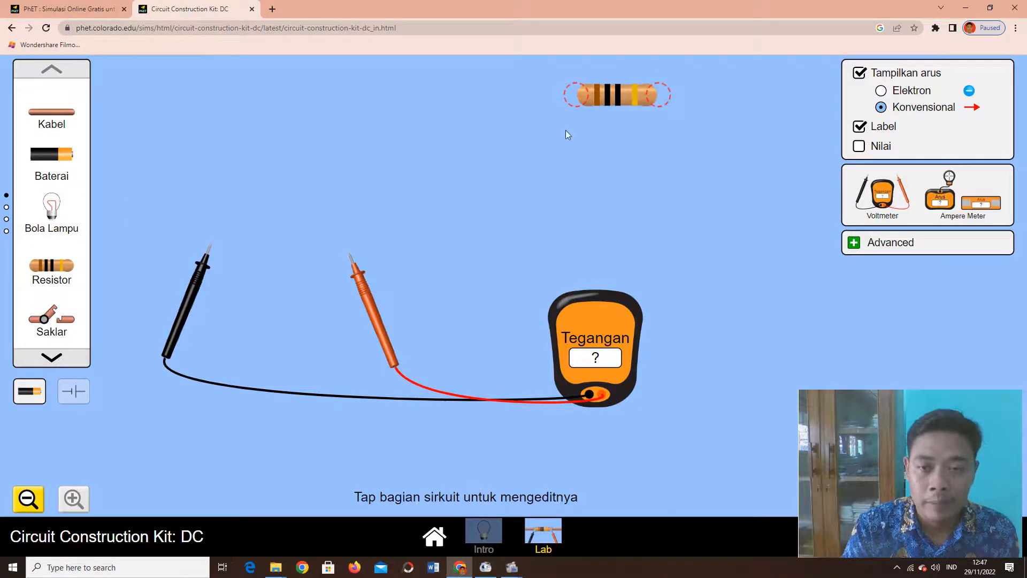
{"action": "left_click", "coordinate": [606, 102]}
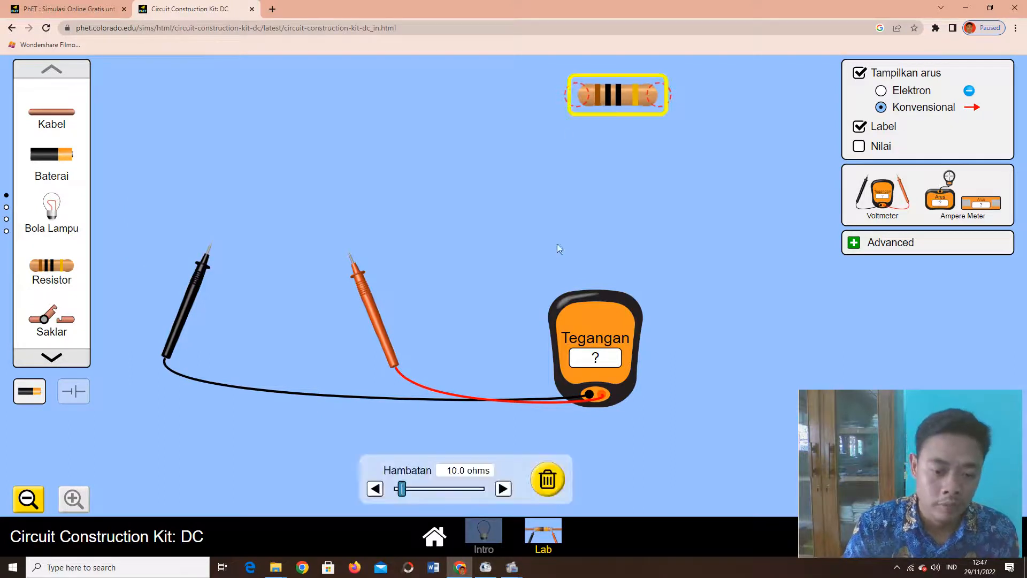
{"action": "left_click", "coordinate": [545, 477]}
Park the voltmeter and both of its probes at the right edge of the work area.
{"action": "left_click_drag", "start_coordinate": [174, 321], "coordinate": [785, 332]}
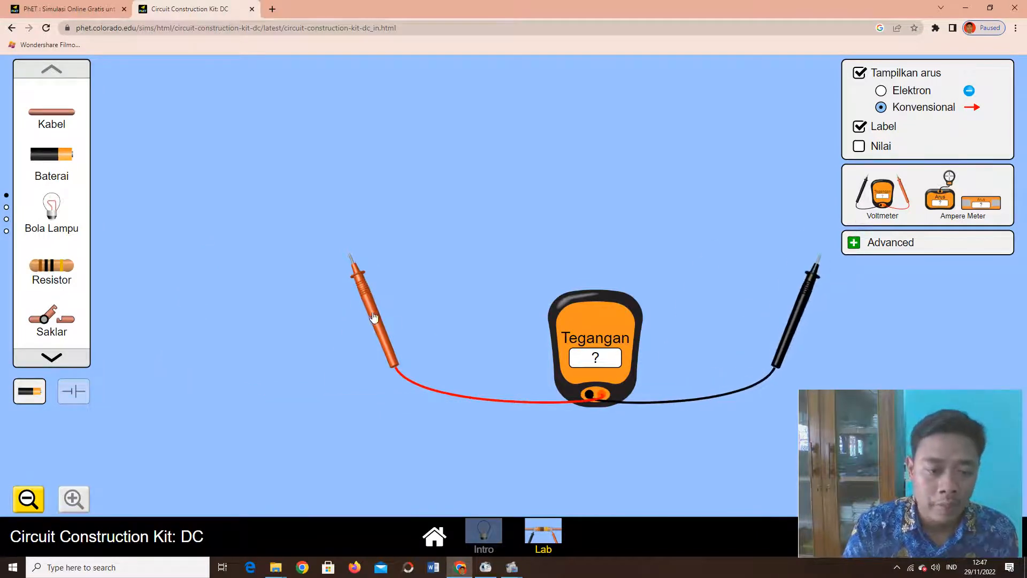
{"action": "left_click_drag", "start_coordinate": [373, 316], "coordinate": [761, 316]}
{"action": "left_click_drag", "start_coordinate": [605, 342], "coordinate": [862, 316]}
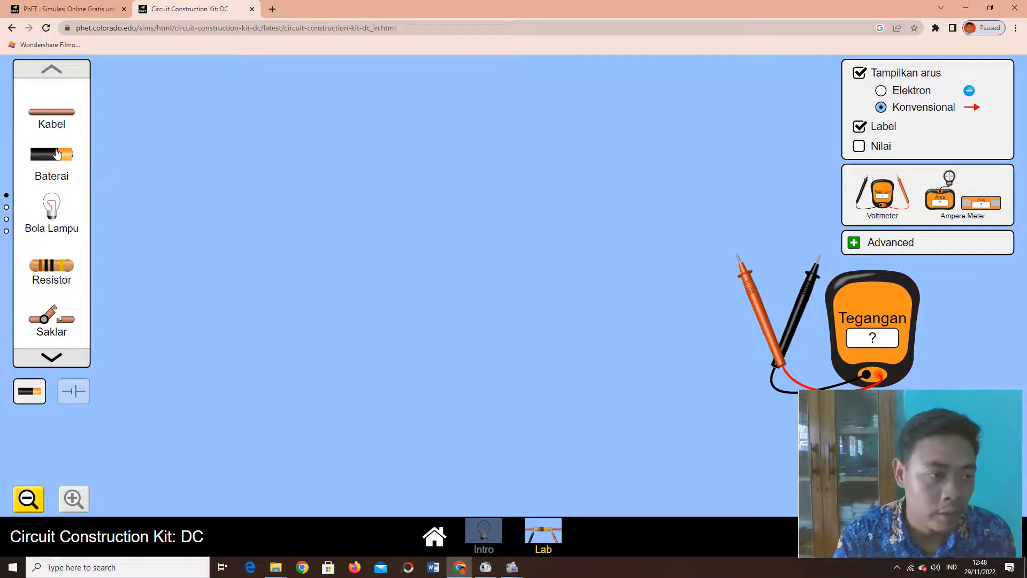
Place a new battery in the work area and attach a horizontal cable to each of its ends.
{"action": "left_click_drag", "start_coordinate": [60, 156], "coordinate": [311, 249]}
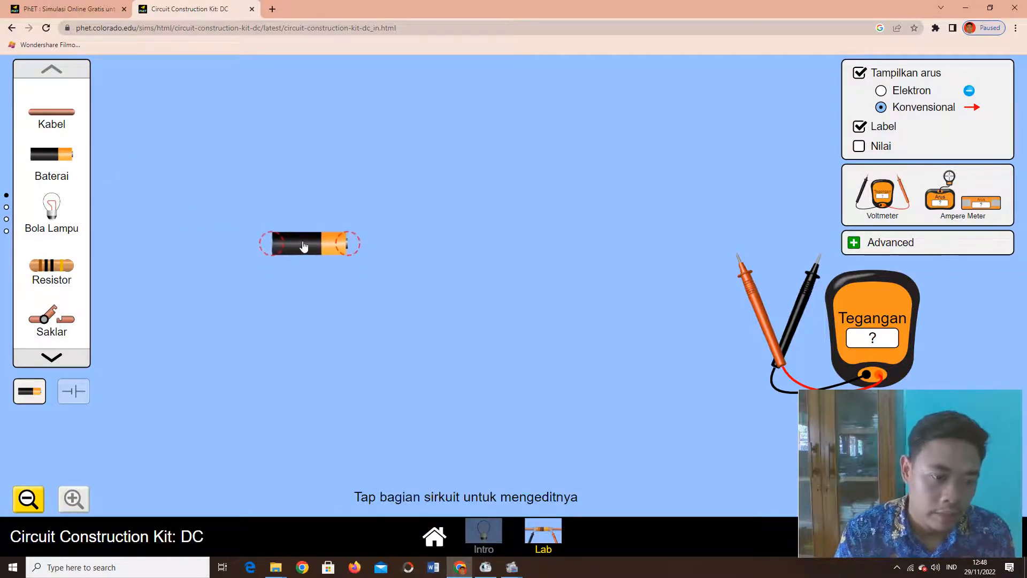
{"action": "left_click", "coordinate": [303, 245]}
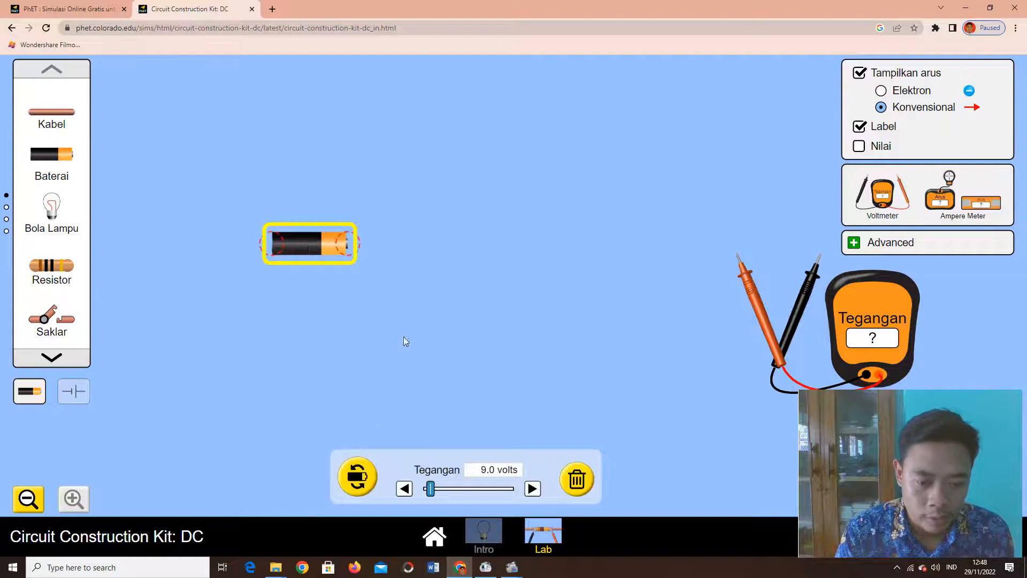
{"action": "left_click", "coordinate": [204, 180]}
{"action": "left_click_drag", "start_coordinate": [56, 114], "coordinate": [402, 250]}
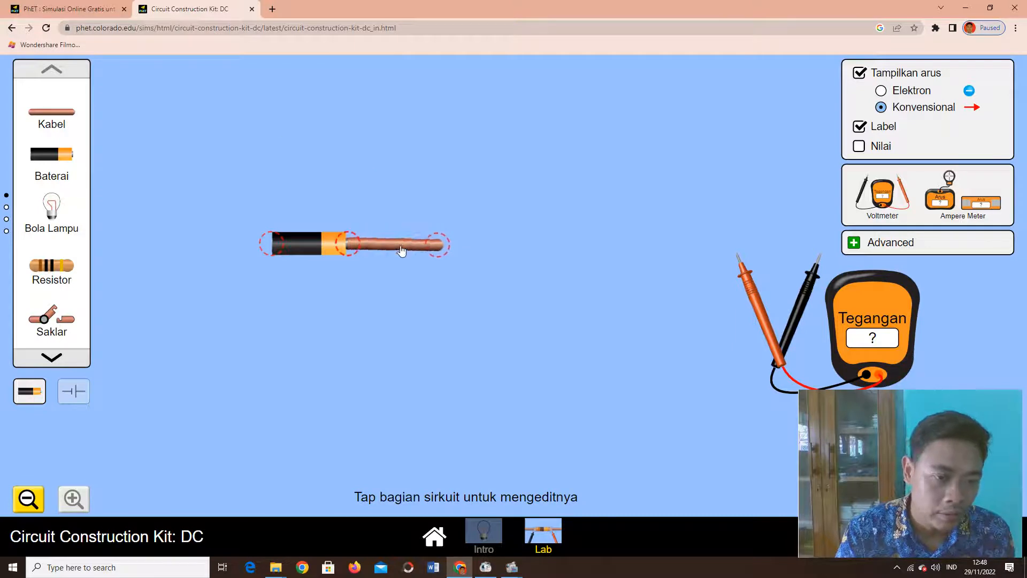
{"action": "left_click_drag", "start_coordinate": [201, 177], "coordinate": [212, 247]}
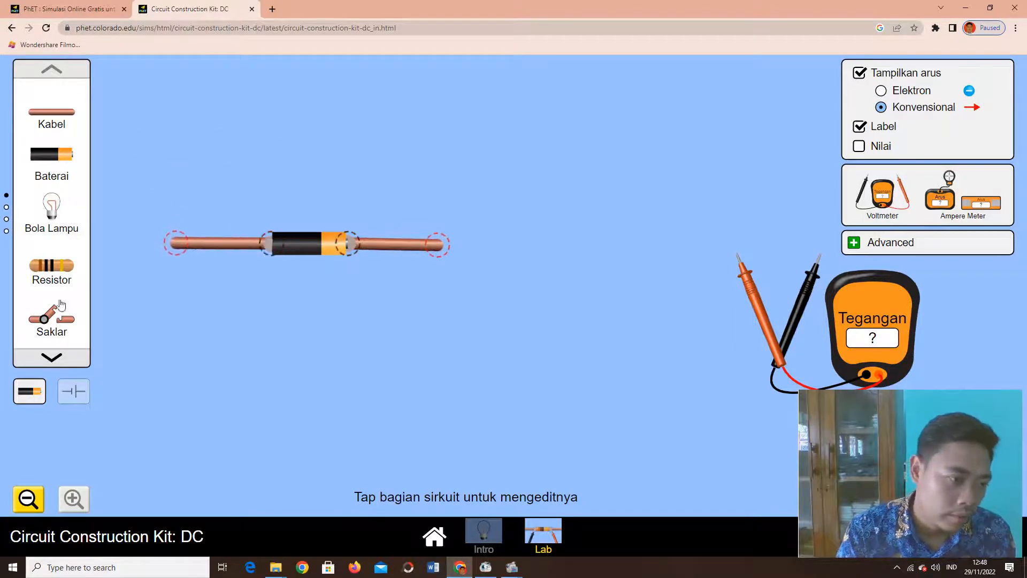
Place two light bulbs side by side above the battery and join them in series with a cable.
{"action": "left_click_drag", "start_coordinate": [51, 211], "coordinate": [279, 151]}
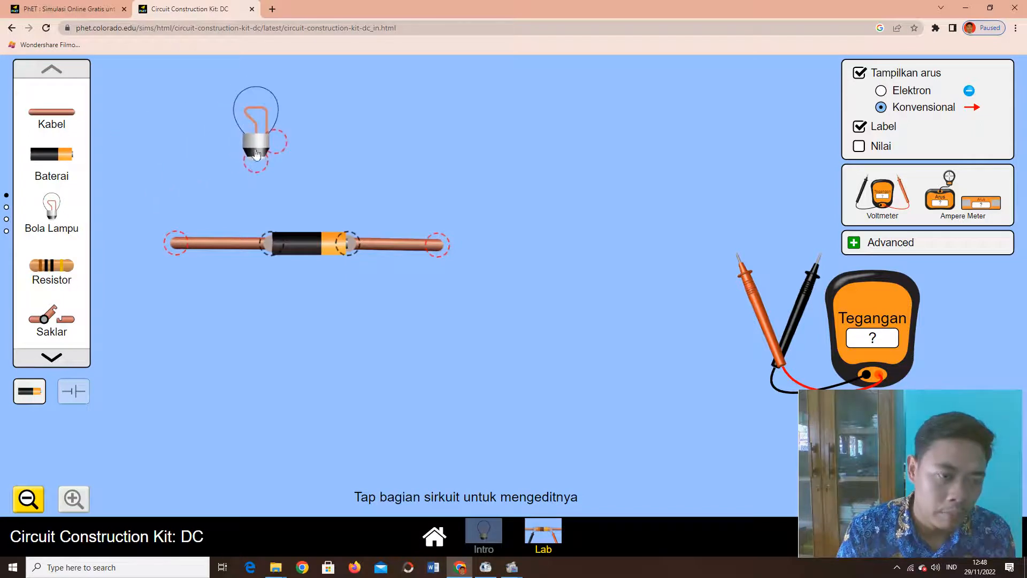
{"action": "left_click", "coordinate": [257, 126]}
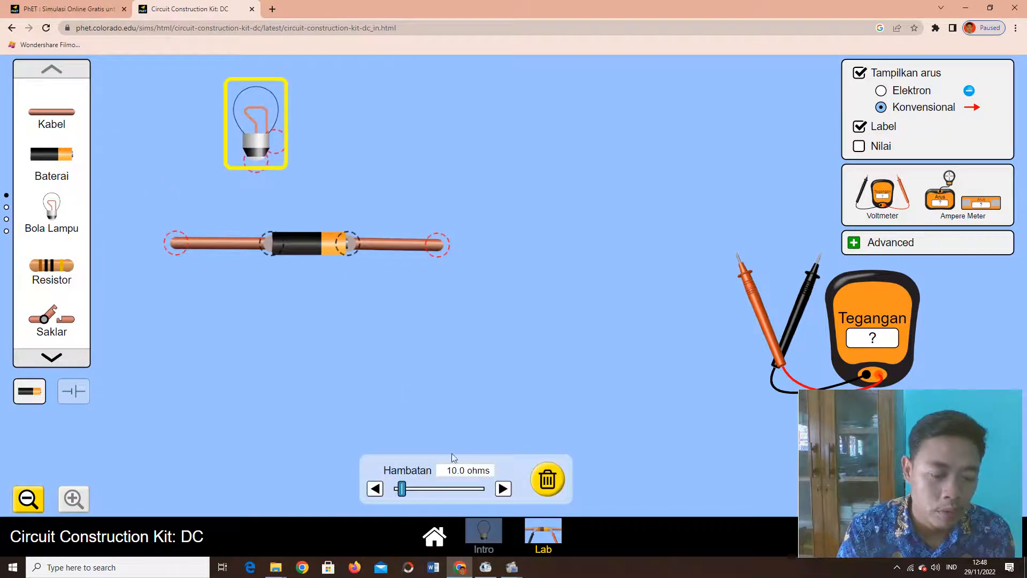
{"action": "left_click_drag", "start_coordinate": [51, 201], "coordinate": [383, 150]}
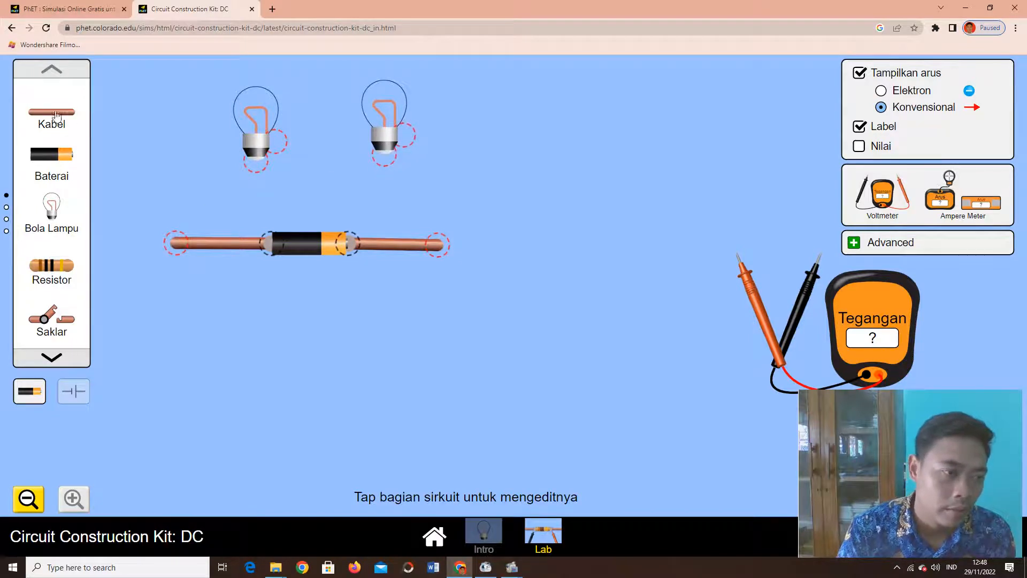
{"action": "left_click_drag", "start_coordinate": [52, 111], "coordinate": [383, 150]}
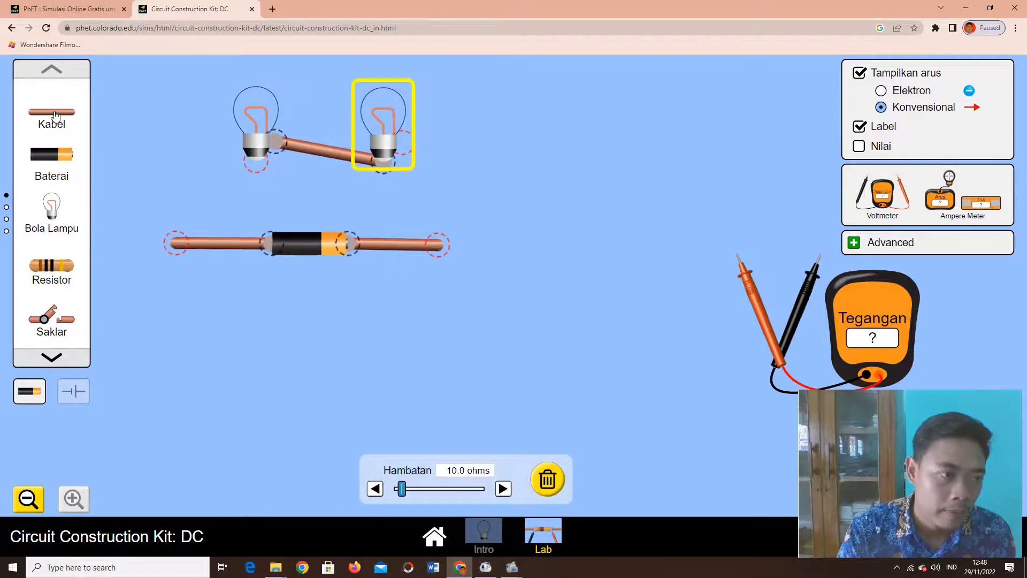
Close the series loop with cables from the left bulb to the battery and a switch plus cable from the right bulb to the battery.
{"action": "left_click_drag", "start_coordinate": [56, 113], "coordinate": [201, 169]}
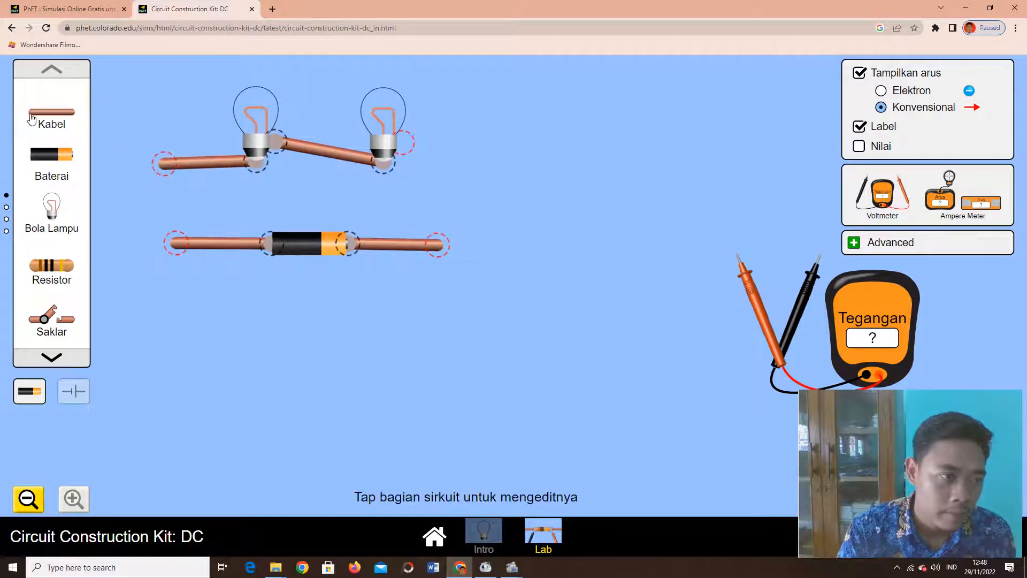
{"action": "left_click_drag", "start_coordinate": [52, 113], "coordinate": [160, 242]}
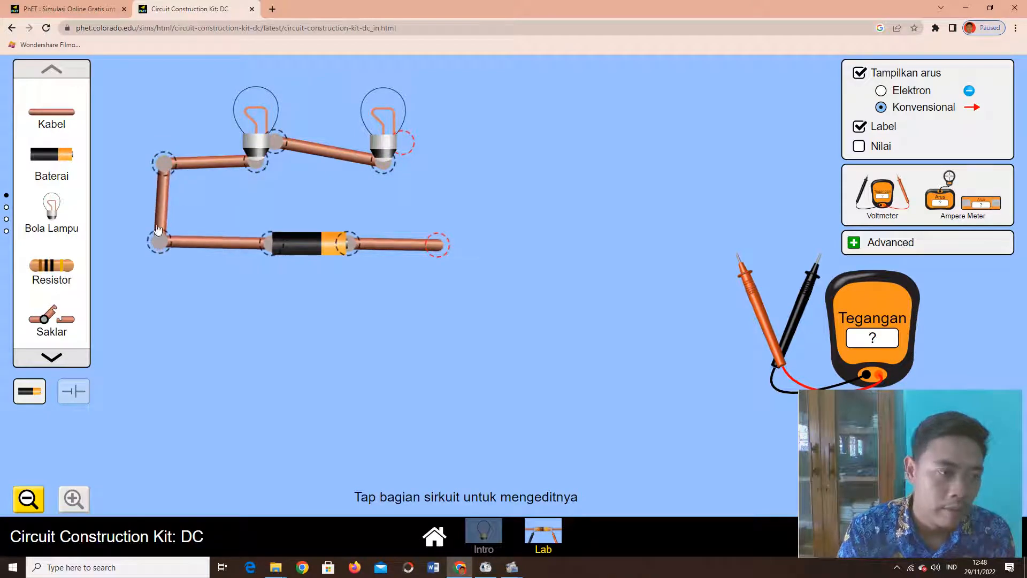
{"action": "left_click_drag", "start_coordinate": [51, 318], "coordinate": [457, 150]}
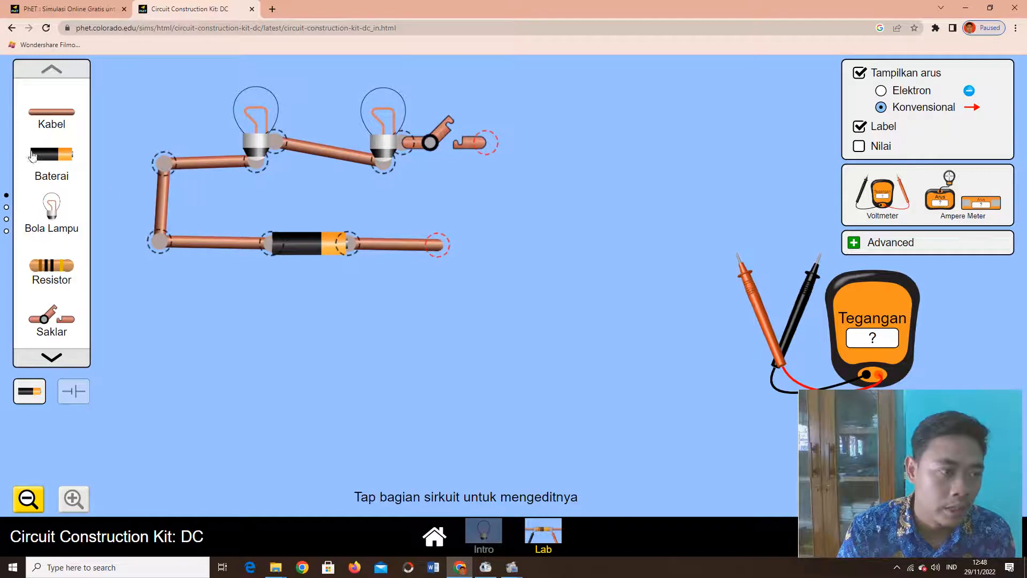
{"action": "left_click_drag", "start_coordinate": [62, 115], "coordinate": [481, 246]}
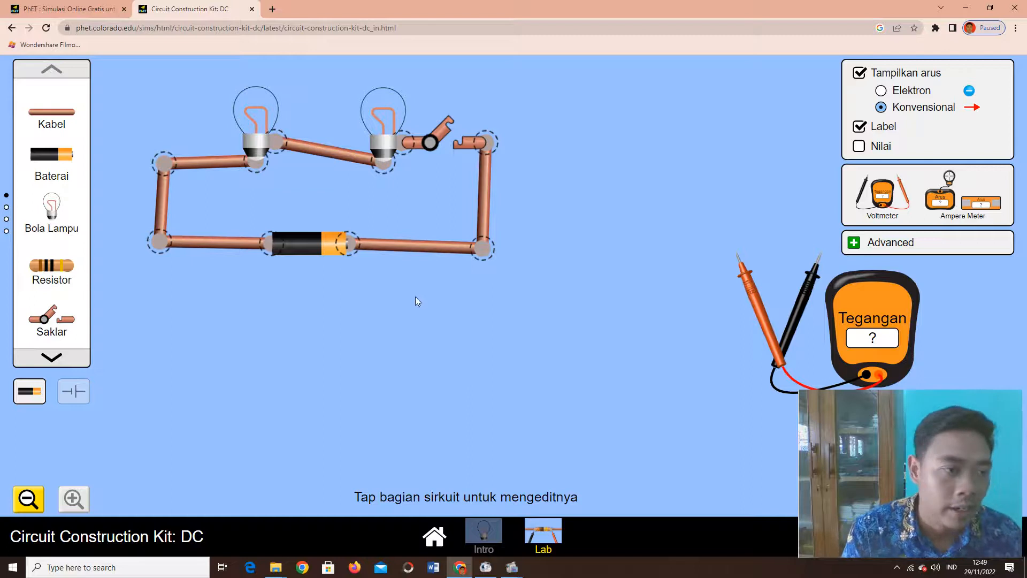
Build a branch below the series circuit: one light bulb with a horizontal cable attached to each of its terminals.
{"action": "left_click_drag", "start_coordinate": [54, 113], "coordinate": [197, 351]}
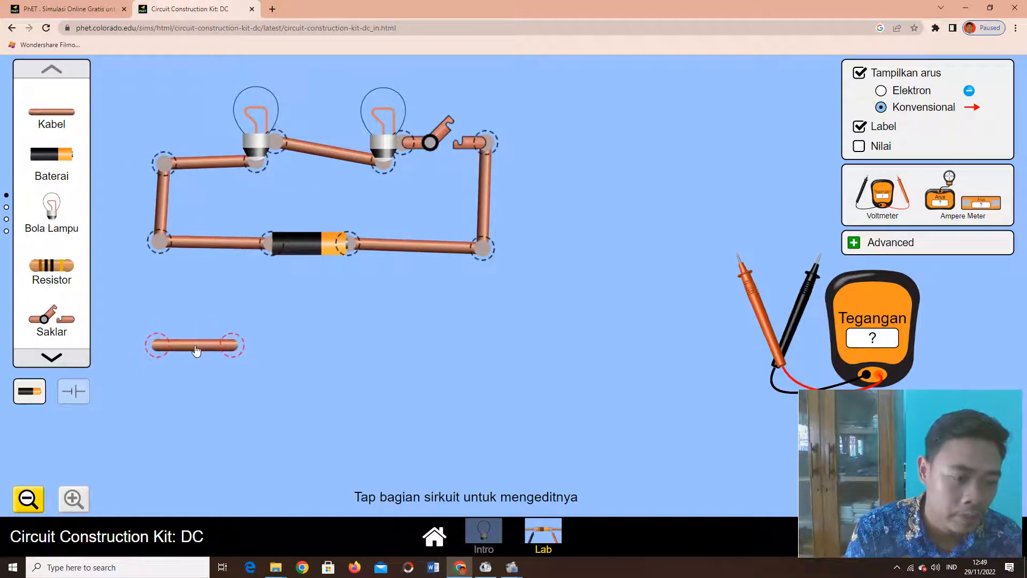
{"action": "left_click_drag", "start_coordinate": [47, 114], "coordinate": [346, 351]}
{"action": "left_click_drag", "start_coordinate": [52, 206], "coordinate": [251, 341]}
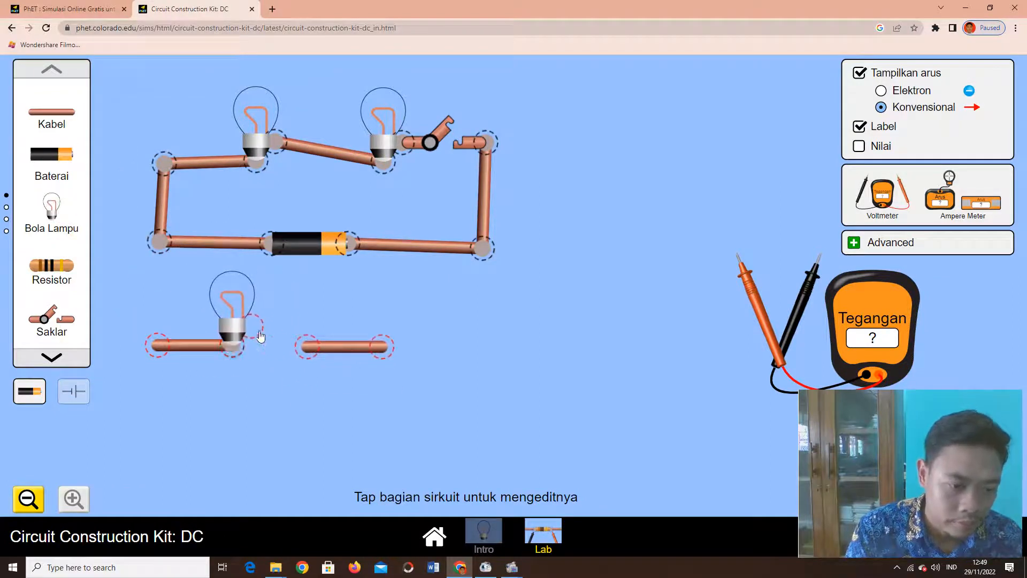
{"action": "left_click", "coordinate": [254, 326]}
{"action": "left_click_drag", "start_coordinate": [316, 351], "coordinate": [297, 341]}
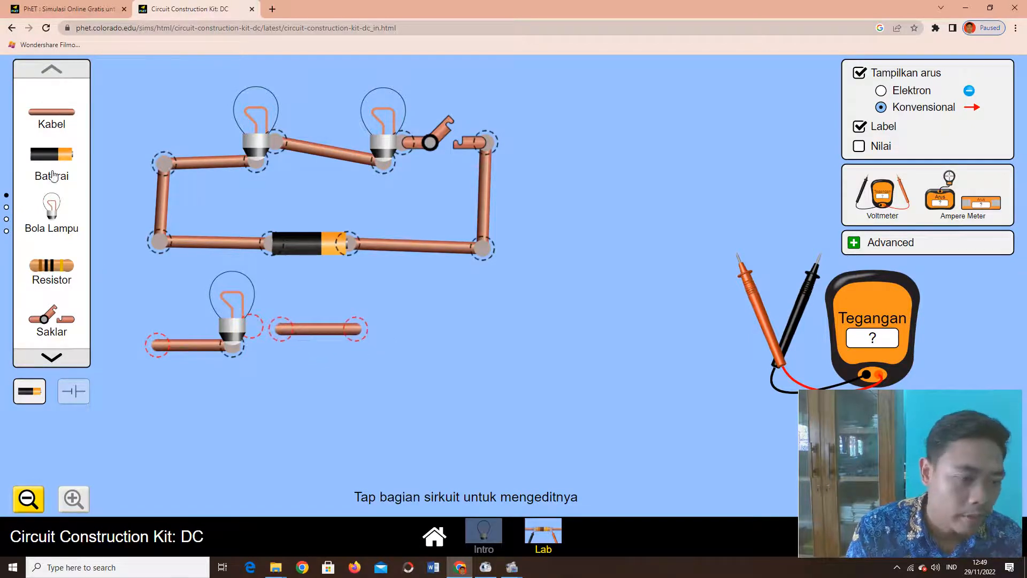
{"action": "left_click_drag", "start_coordinate": [281, 330], "coordinate": [255, 327]}
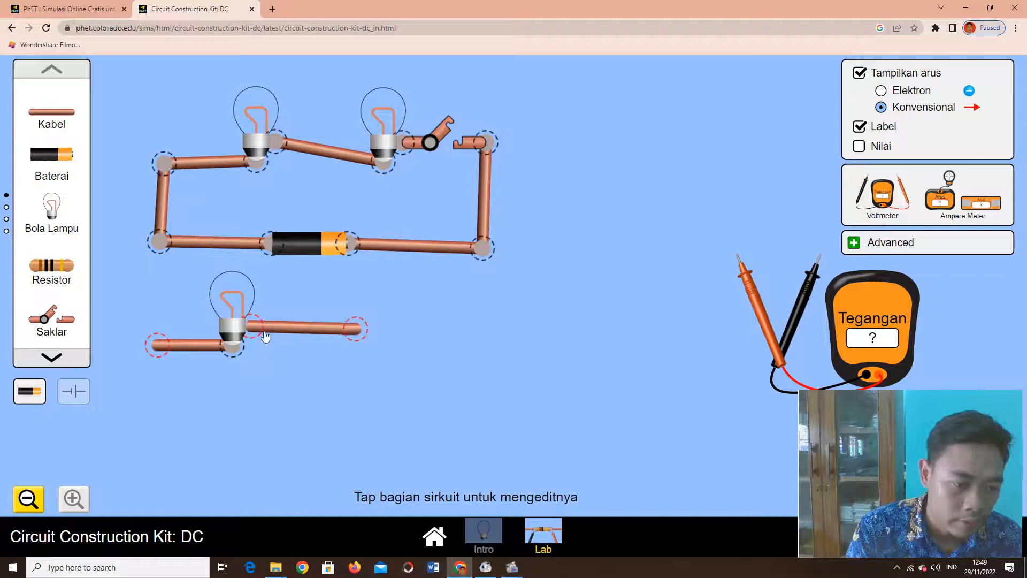
{"action": "left_click_drag", "start_coordinate": [350, 335], "coordinate": [318, 334]}
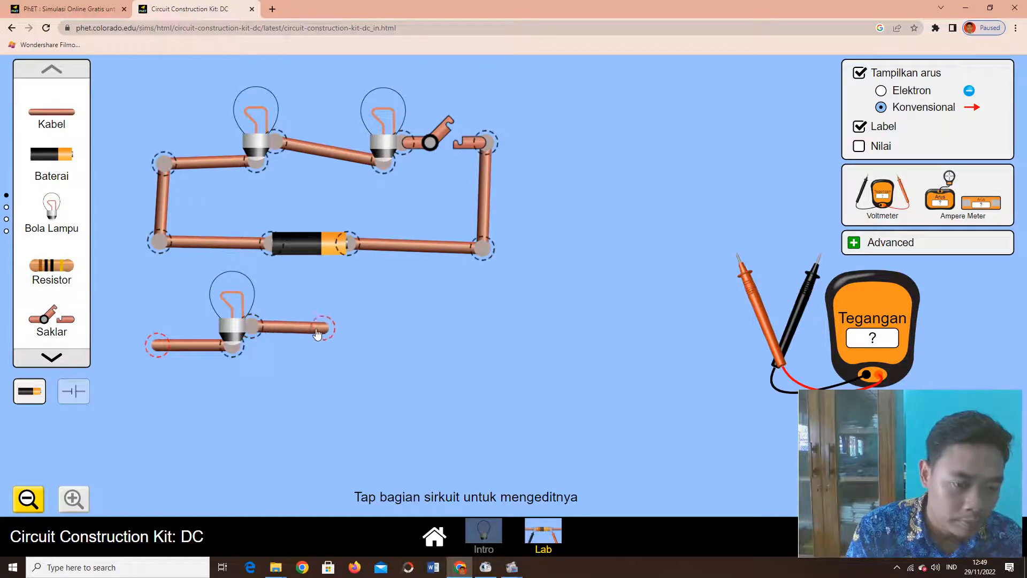
Place a second bulb beneath the lower bulb and wire it in parallel with cables on both sides.
{"action": "left_click_drag", "start_coordinate": [52, 209], "coordinate": [237, 436]}
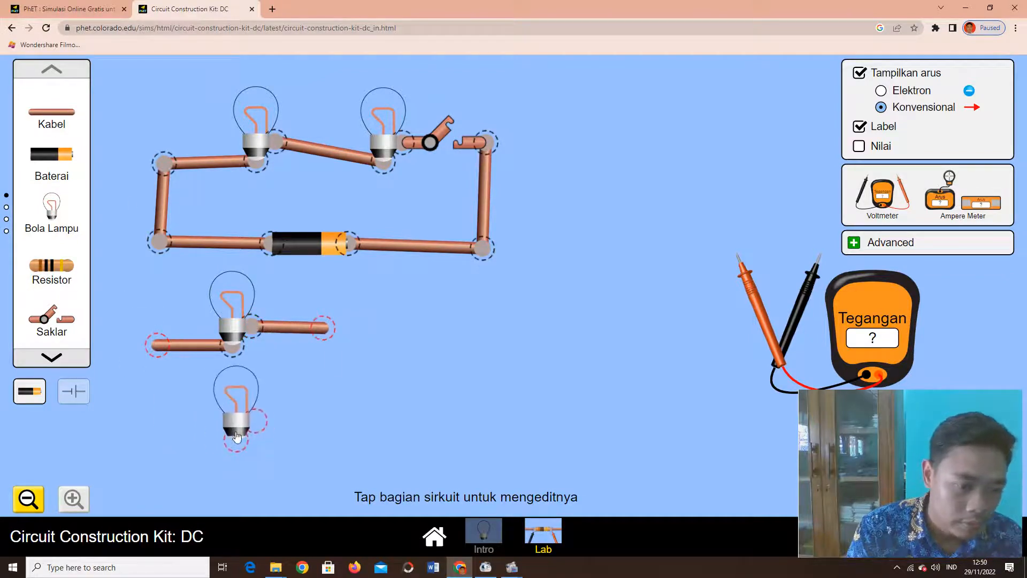
{"action": "left_click_drag", "start_coordinate": [51, 111], "coordinate": [303, 427]}
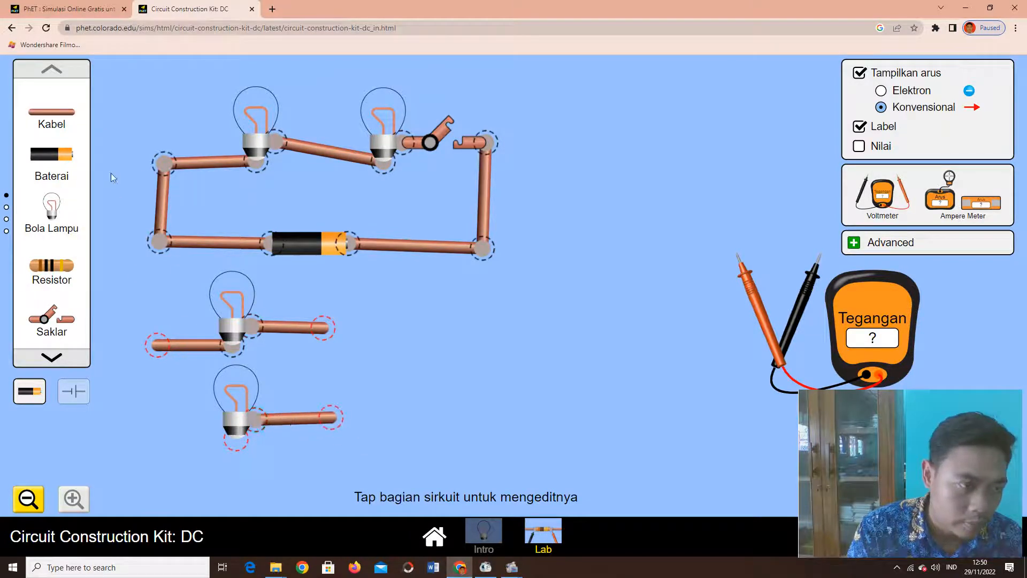
{"action": "left_click_drag", "start_coordinate": [52, 112], "coordinate": [203, 462]}
{"action": "left_click_drag", "start_coordinate": [73, 120], "coordinate": [342, 415]}
{"action": "left_click_drag", "start_coordinate": [52, 119], "coordinate": [153, 437]}
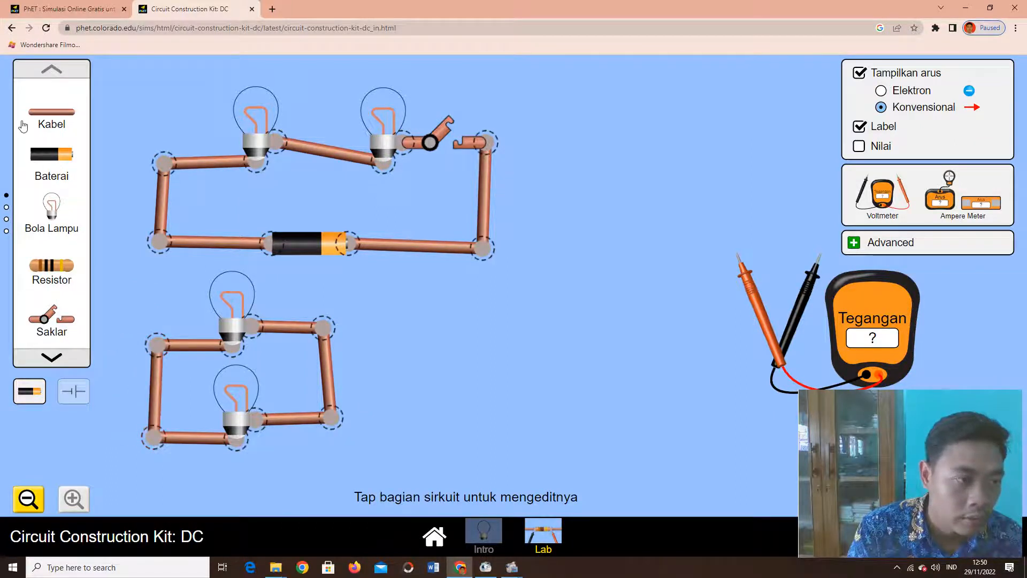
Extend a cable down from each lower corner of the parallel bulbs and bridge them with a battery and a switch.
{"action": "left_click_drag", "start_coordinate": [52, 114], "coordinate": [329, 480]}
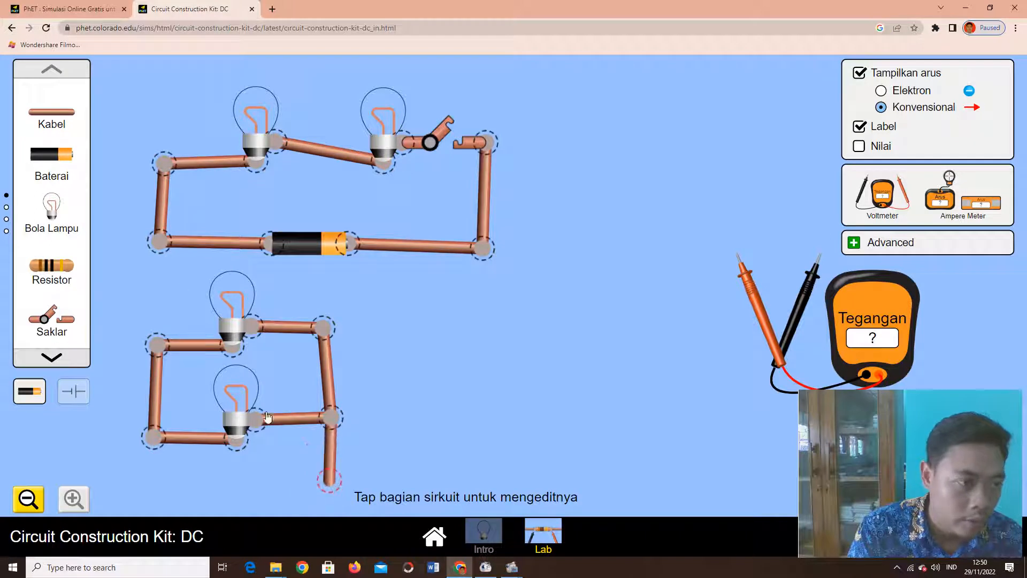
{"action": "left_click_drag", "start_coordinate": [51, 114], "coordinate": [151, 488]}
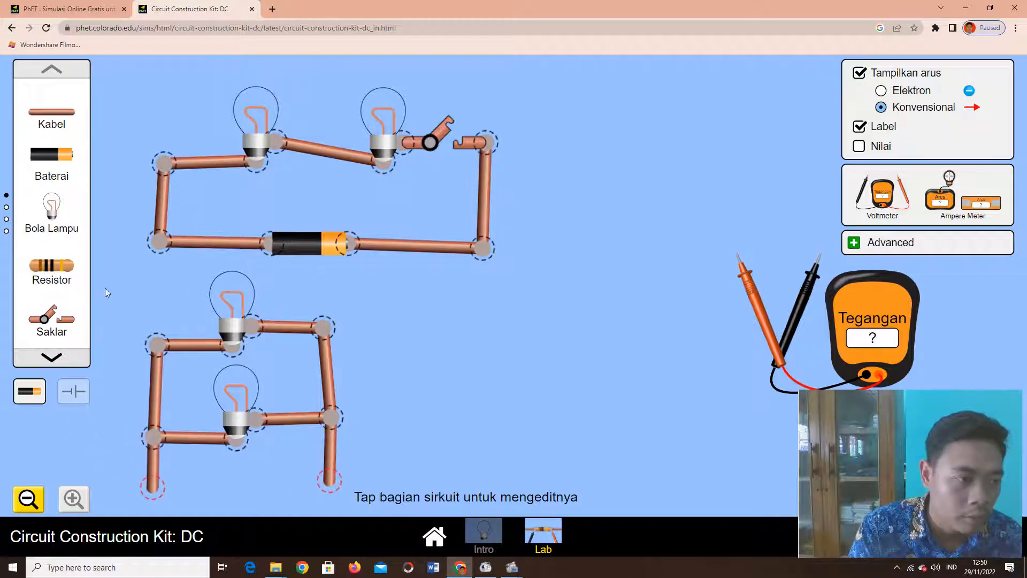
{"action": "left_click_drag", "start_coordinate": [52, 156], "coordinate": [213, 497]}
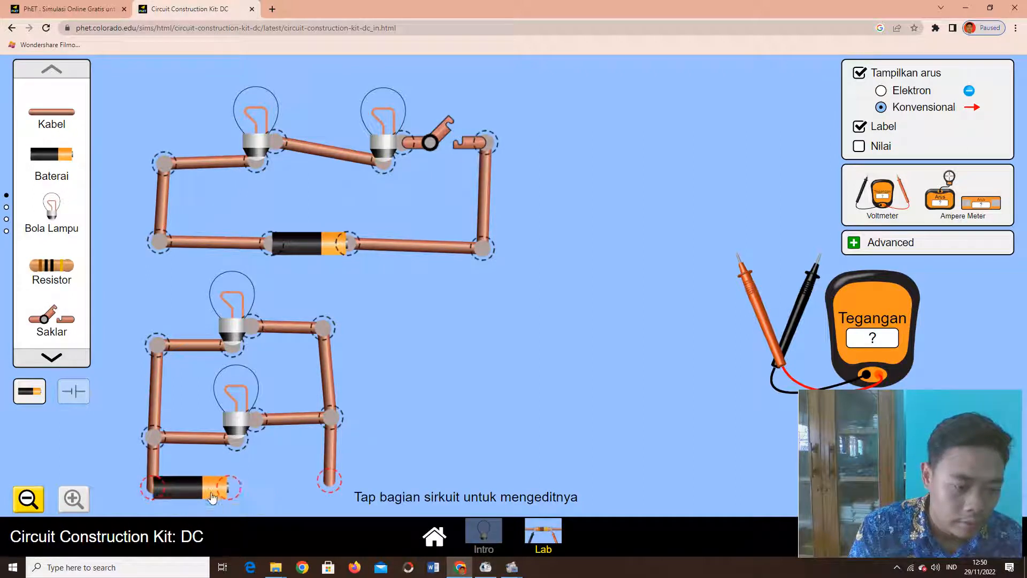
{"action": "left_click_drag", "start_coordinate": [43, 322], "coordinate": [327, 488]}
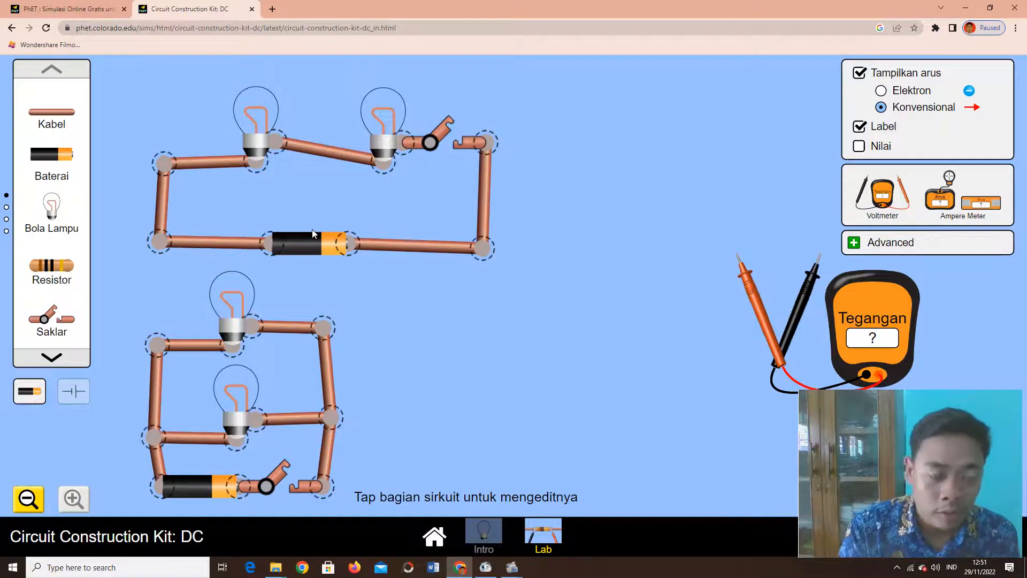
Check the resistance setting of the bulbs in both the series and the parallel circuit.
{"action": "left_click", "coordinate": [265, 115]}
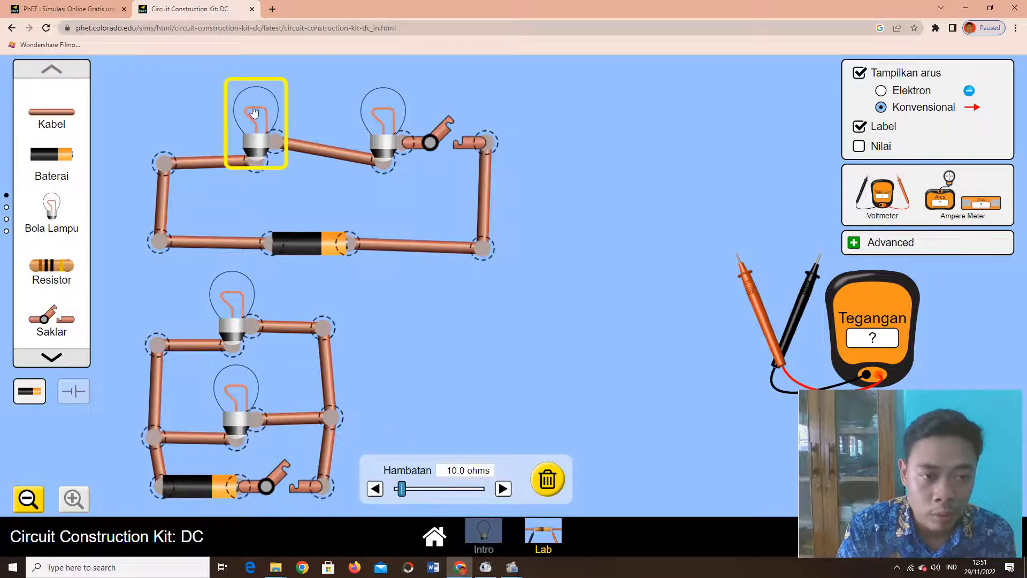
{"action": "left_click", "coordinate": [358, 102]}
{"action": "left_click", "coordinate": [381, 113]}
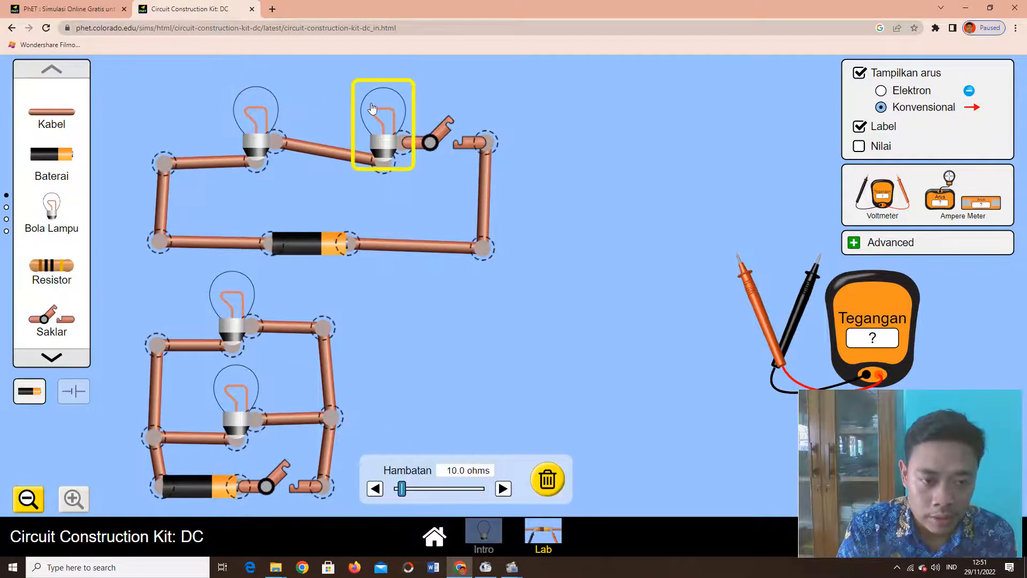
{"action": "left_click", "coordinate": [238, 304]}
{"action": "left_click", "coordinate": [242, 395]}
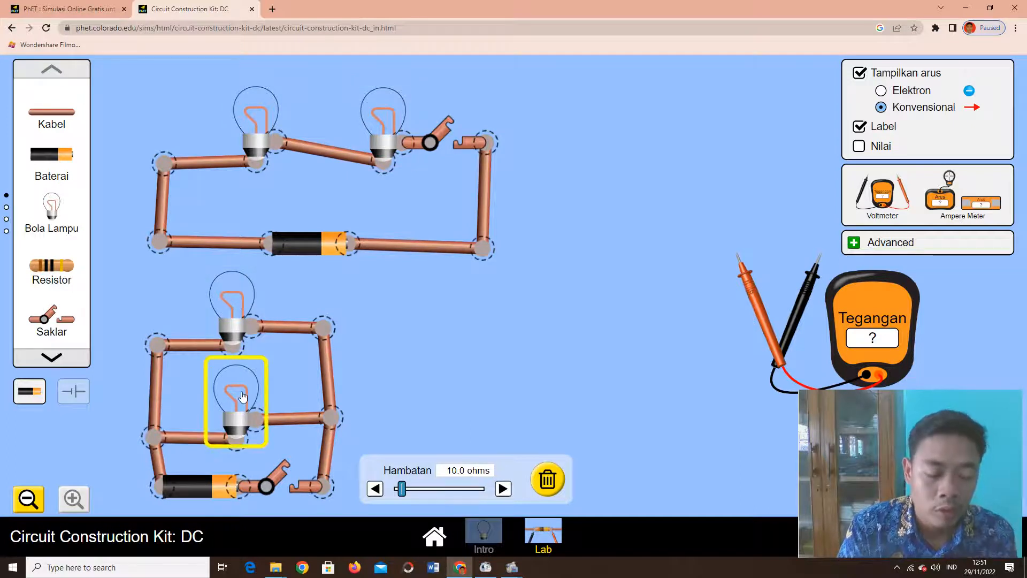
{"action": "left_click", "coordinate": [448, 382]}
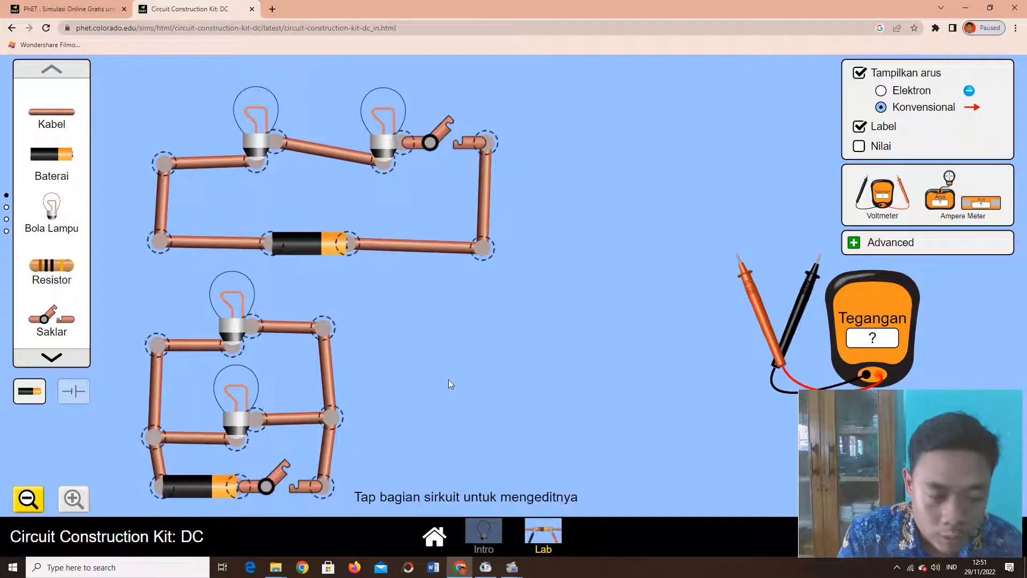
Check the voltage setting of the batteries in the series and parallel circuits.
{"action": "left_click", "coordinate": [309, 250]}
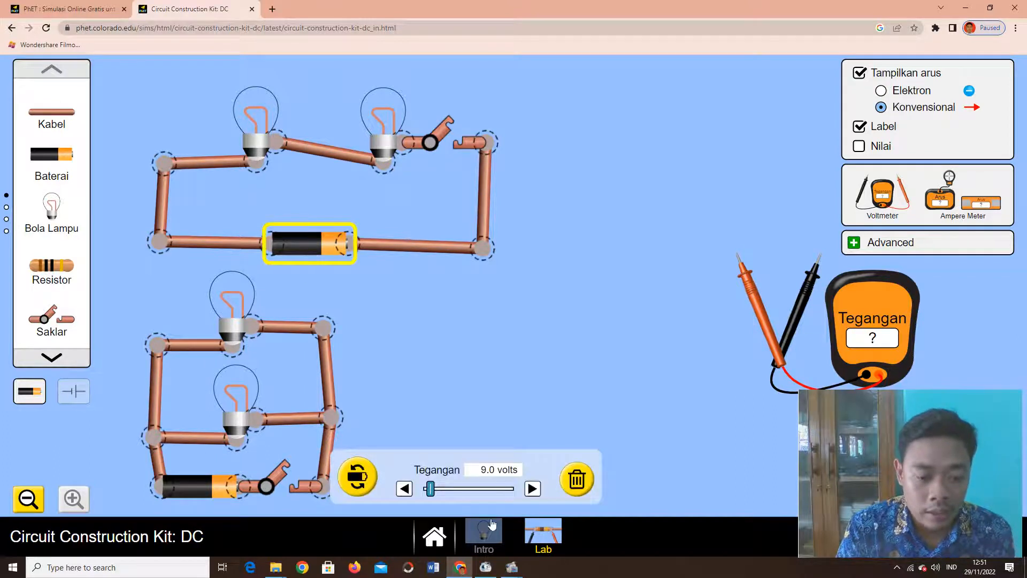
{"action": "left_click", "coordinate": [215, 484]}
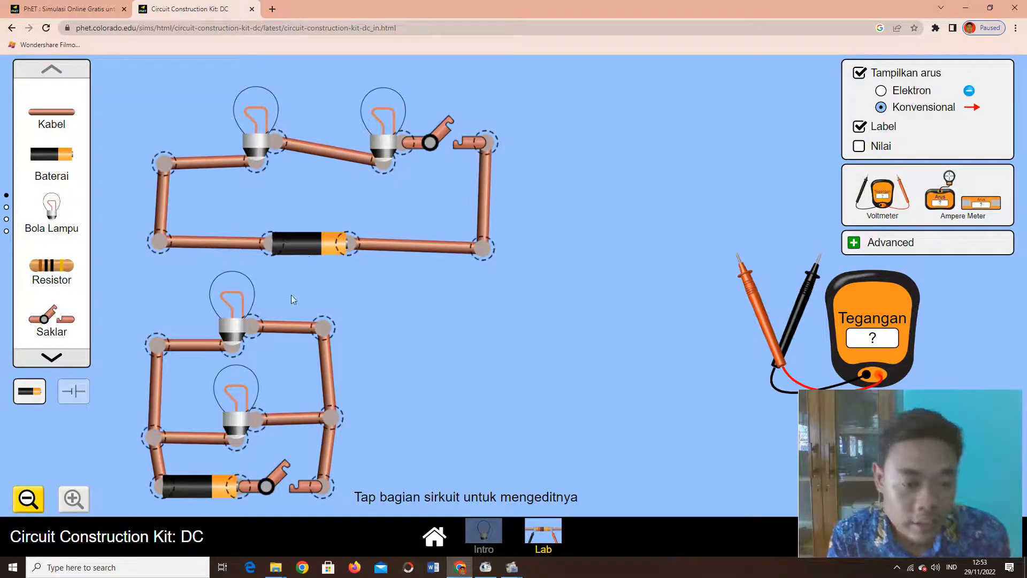
{"action": "left_click", "coordinate": [320, 244]}
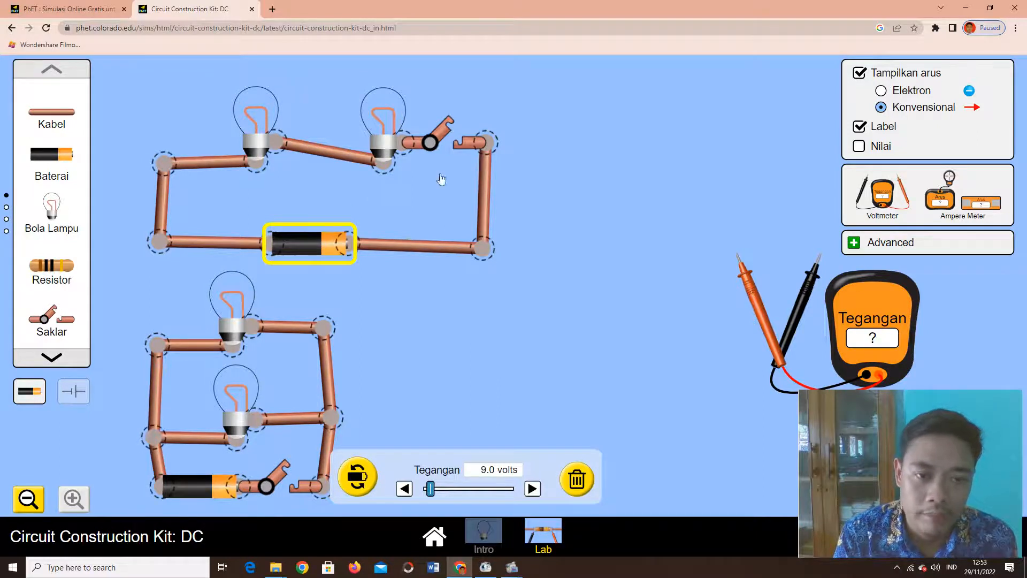
{"action": "left_click", "coordinate": [569, 280]}
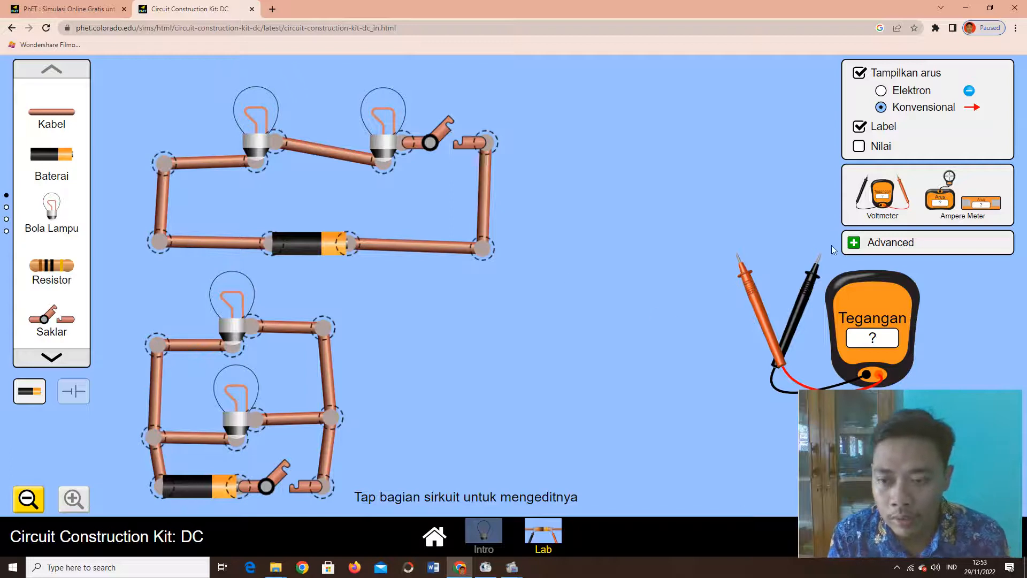
Close the series circuit's switch and measure the voltage across its battery by placing the voltmeter probes on either side.
{"action": "left_click", "coordinate": [448, 129]}
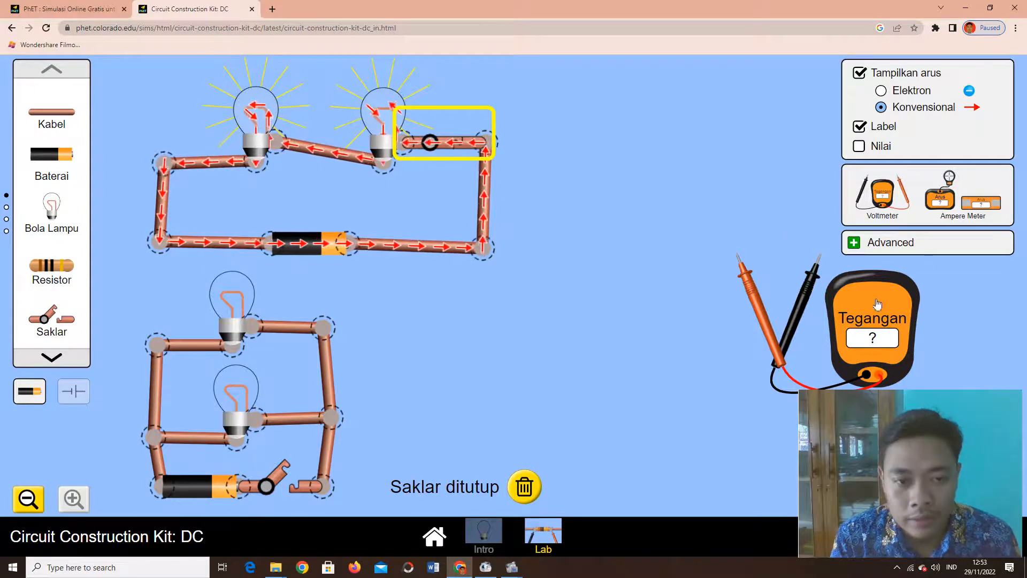
{"action": "left_click_drag", "start_coordinate": [861, 314], "coordinate": [620, 209]}
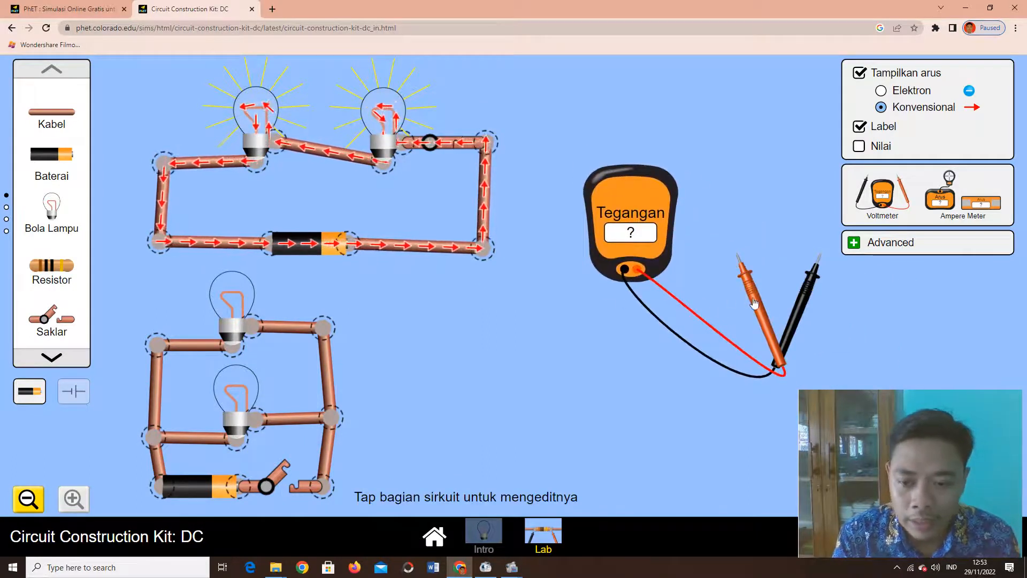
{"action": "left_click_drag", "start_coordinate": [756, 304], "coordinate": [385, 293]}
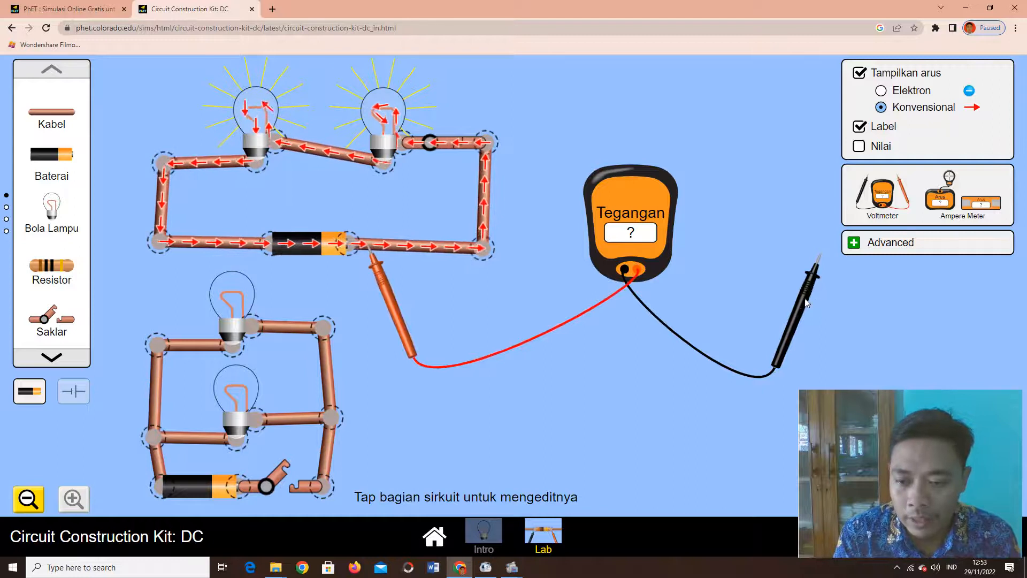
{"action": "left_click_drag", "start_coordinate": [808, 304], "coordinate": [227, 293]}
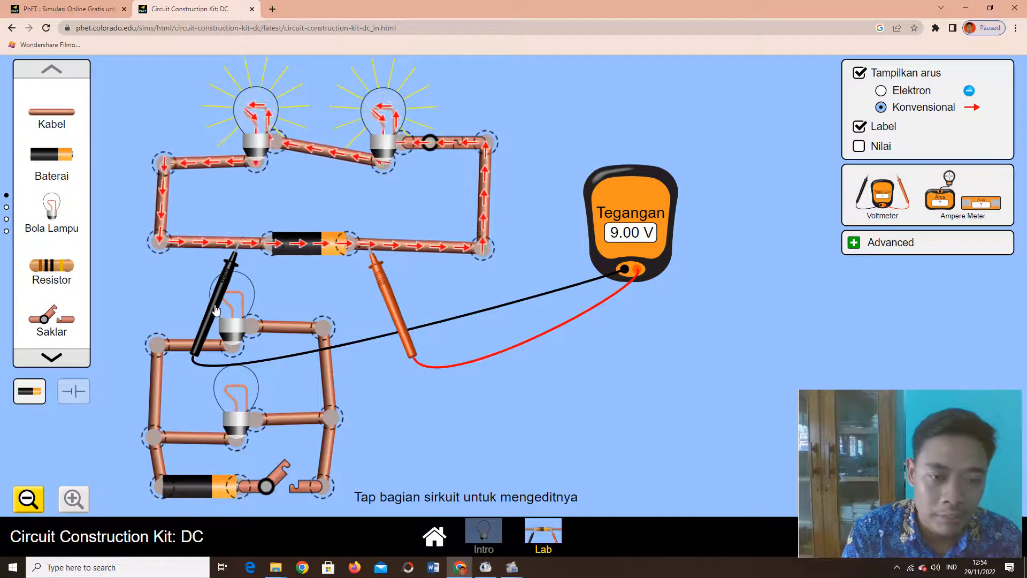
Measure the voltage across the series circuit's right bulb, followed by the voltage across both bulbs together.
{"action": "left_click_drag", "start_coordinate": [227, 298], "coordinate": [340, 212]}
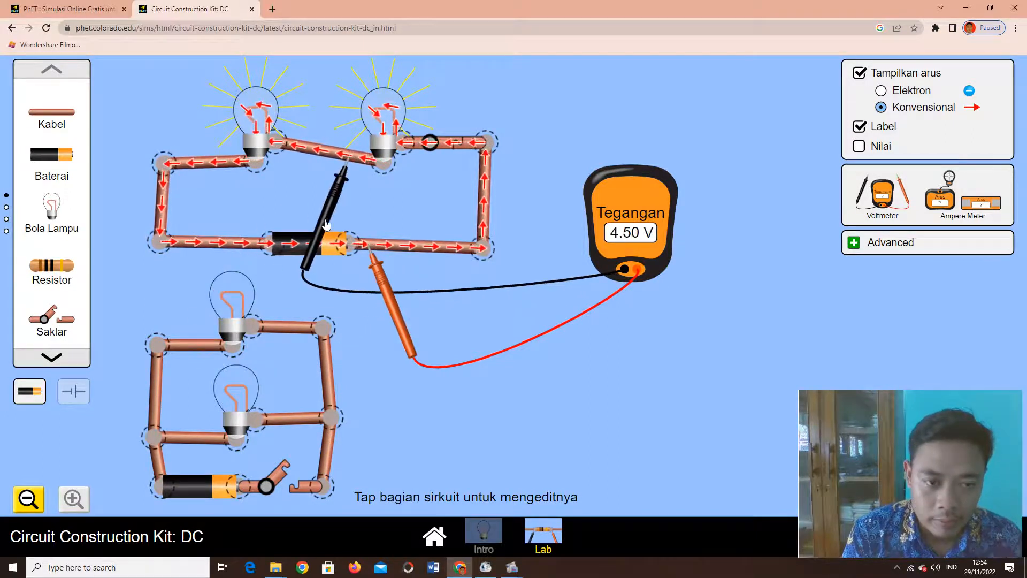
{"action": "left_click_drag", "start_coordinate": [382, 281], "coordinate": [458, 184]}
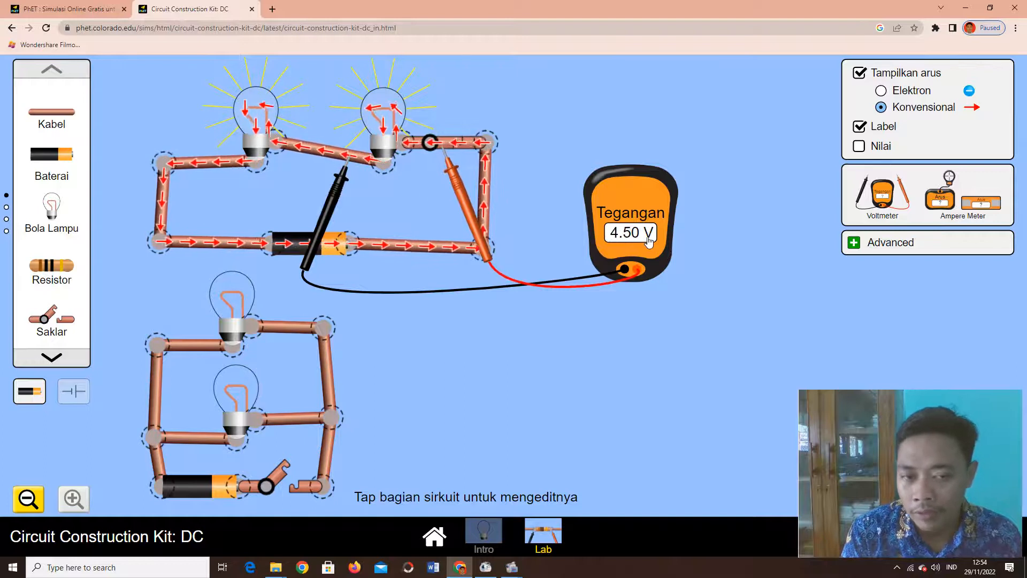
{"action": "left_click_drag", "start_coordinate": [330, 214], "coordinate": [202, 211]}
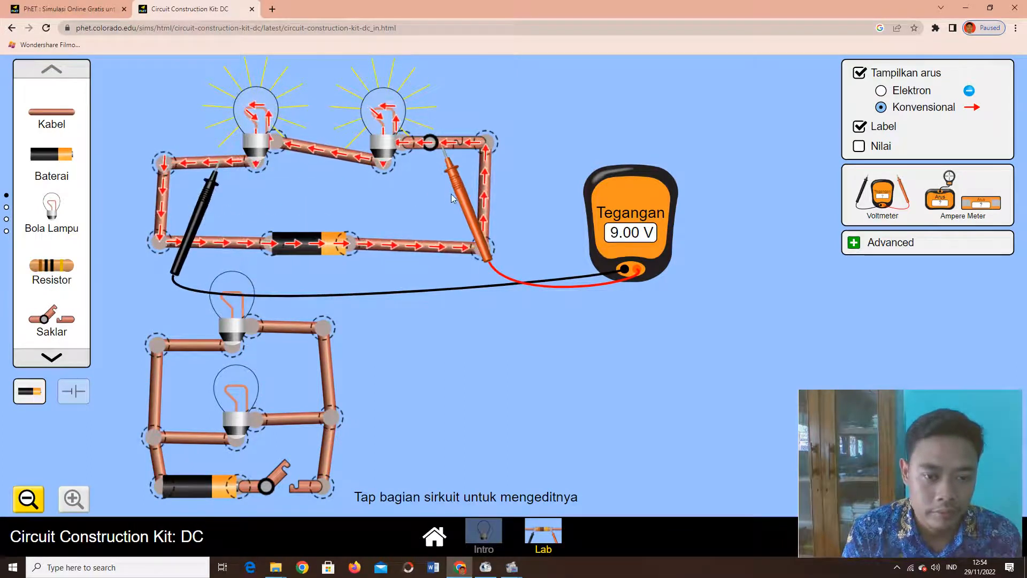
Measure the voltage across the series circuit's left bulb and remove both voltmeter probes from the circuit.
{"action": "left_click_drag", "start_coordinate": [458, 200], "coordinate": [330, 208]}
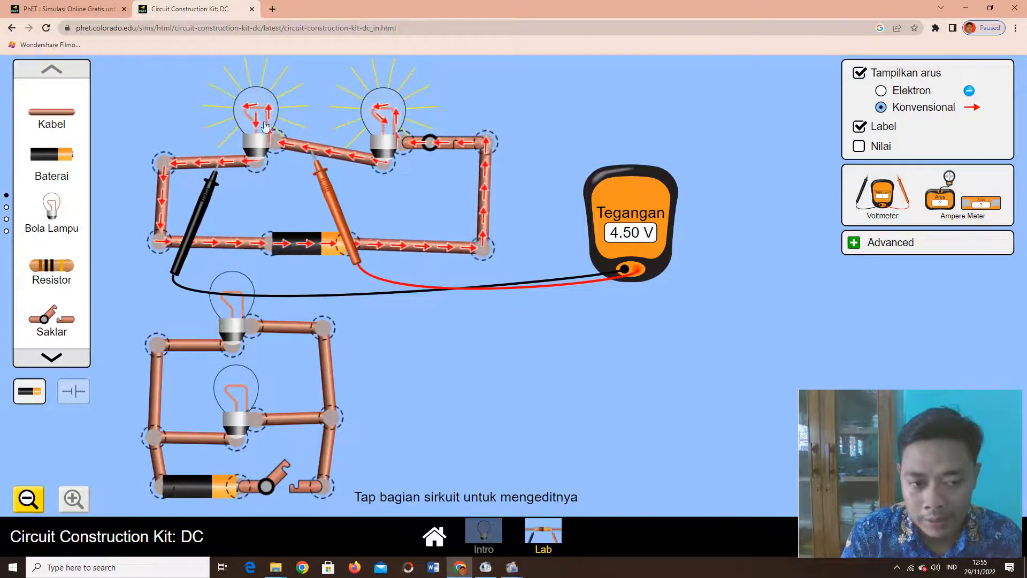
{"action": "left_click_drag", "start_coordinate": [335, 205], "coordinate": [744, 361]}
{"action": "left_click_drag", "start_coordinate": [192, 222], "coordinate": [598, 332]}
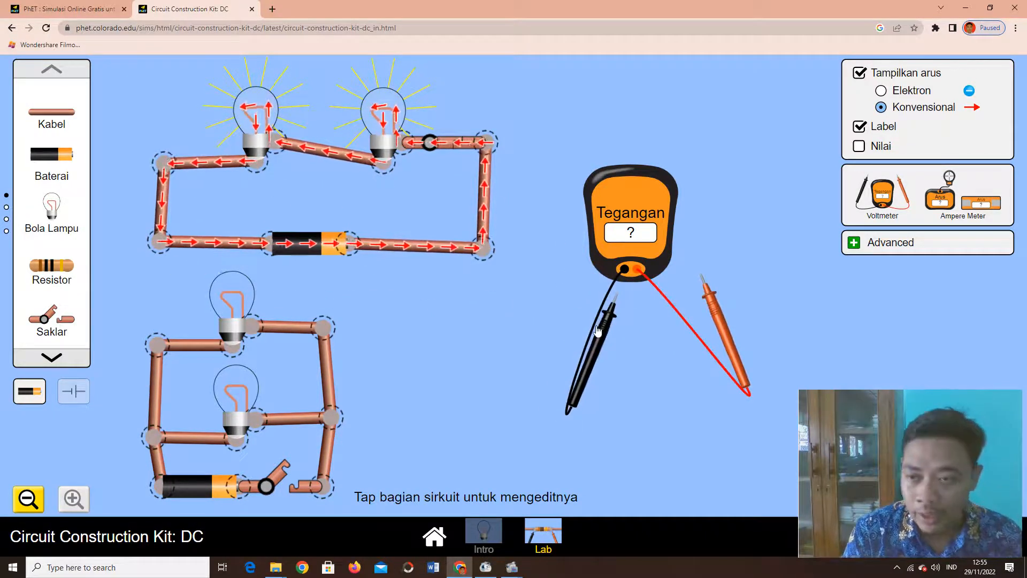
With the switch open, insert an ammeter between the series circuit's switch and its right-hand wire, and close the switch to measure the current.
{"action": "left_click", "coordinate": [437, 144]}
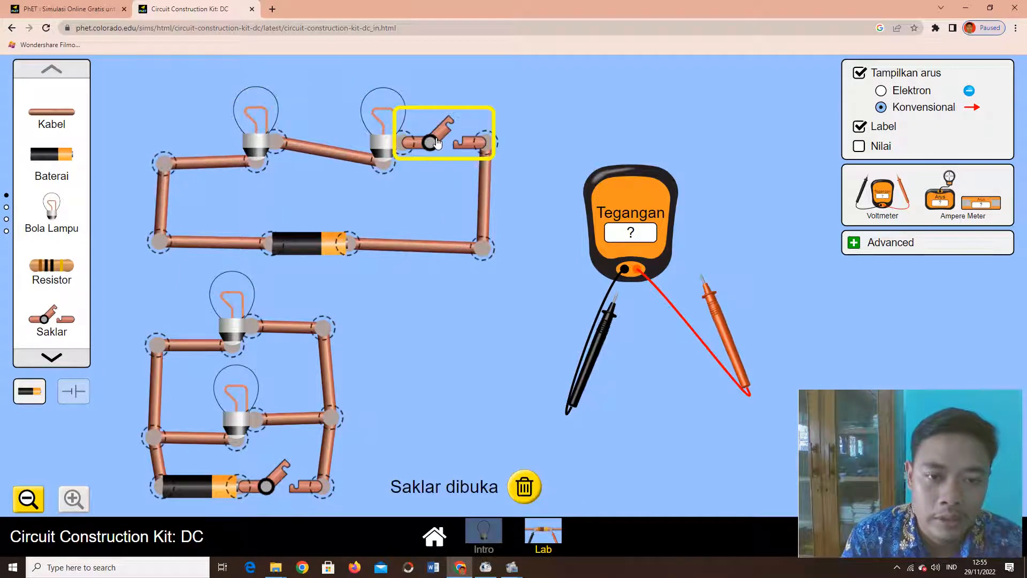
{"action": "left_click", "coordinate": [484, 145]}
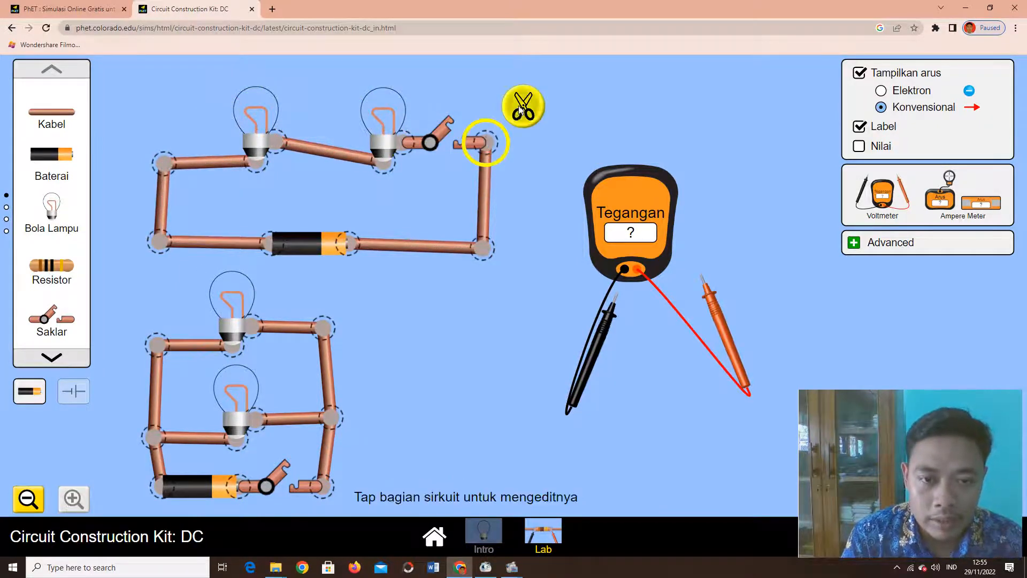
{"action": "left_click", "coordinate": [521, 107]}
{"action": "left_click_drag", "start_coordinate": [482, 253], "coordinate": [524, 255]}
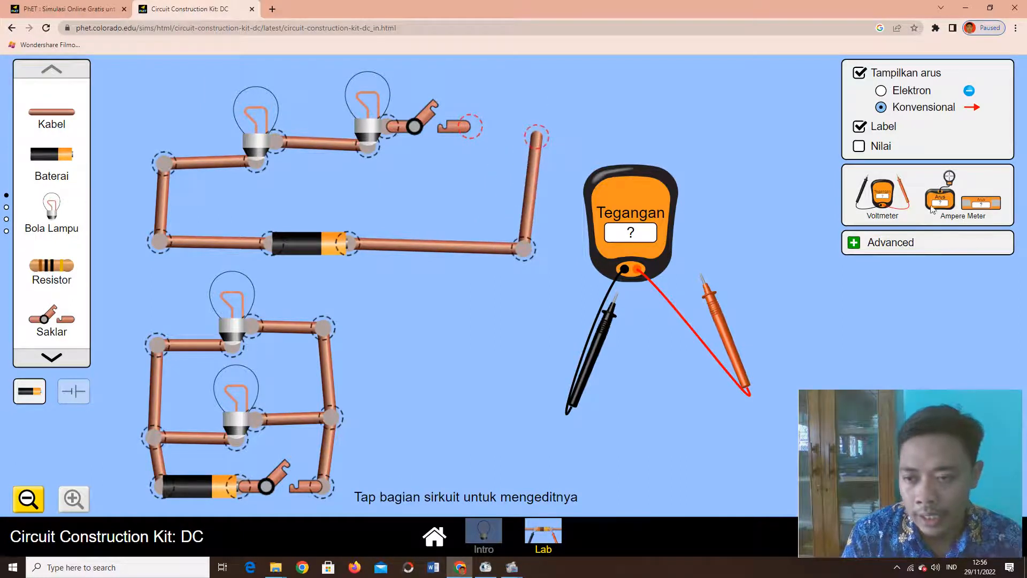
{"action": "left_click_drag", "start_coordinate": [980, 203], "coordinate": [505, 122]}
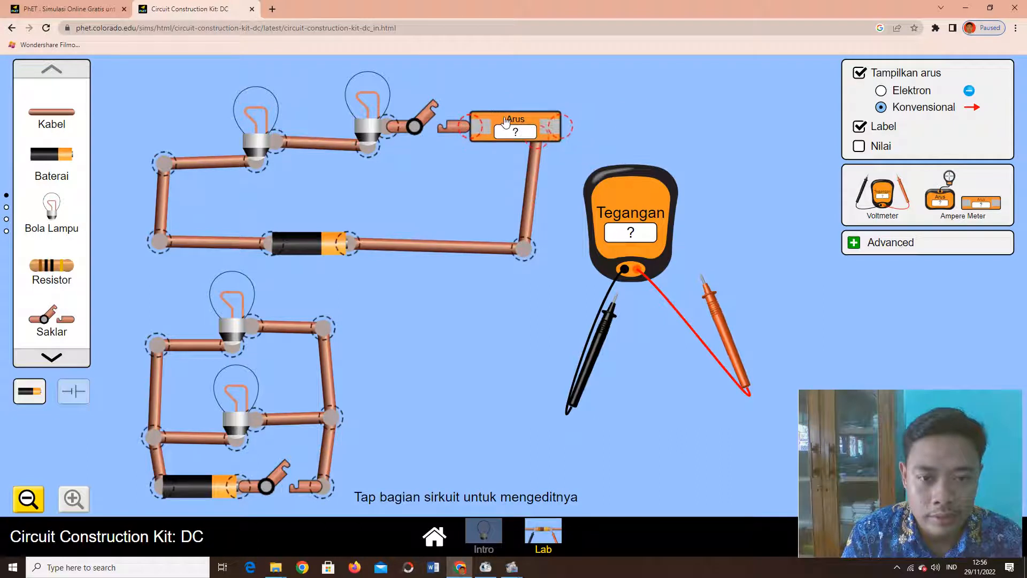
{"action": "left_click_drag", "start_coordinate": [522, 236], "coordinate": [567, 237]}
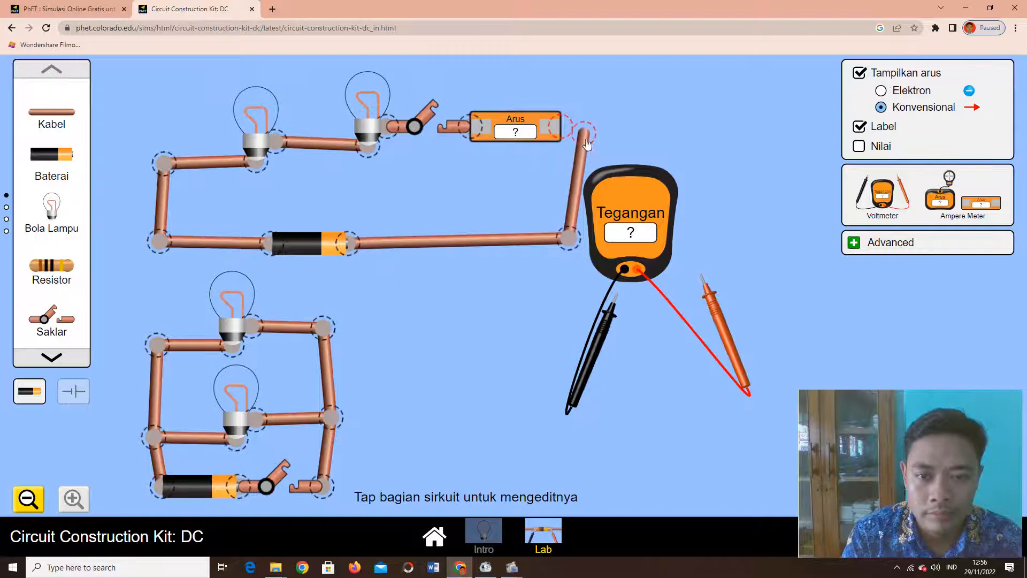
{"action": "left_click_drag", "start_coordinate": [587, 143], "coordinate": [581, 138]}
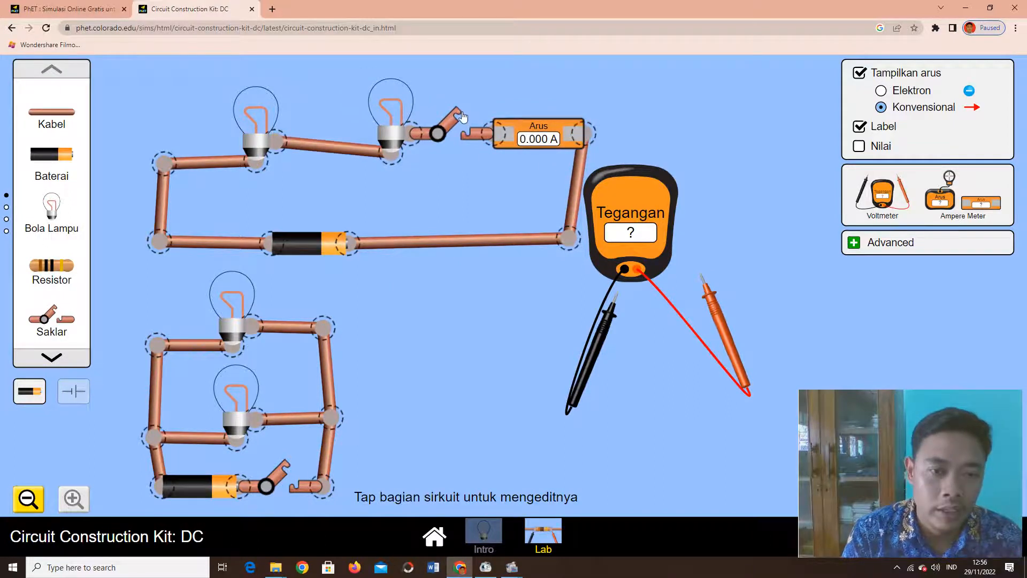
{"action": "left_click", "coordinate": [463, 117]}
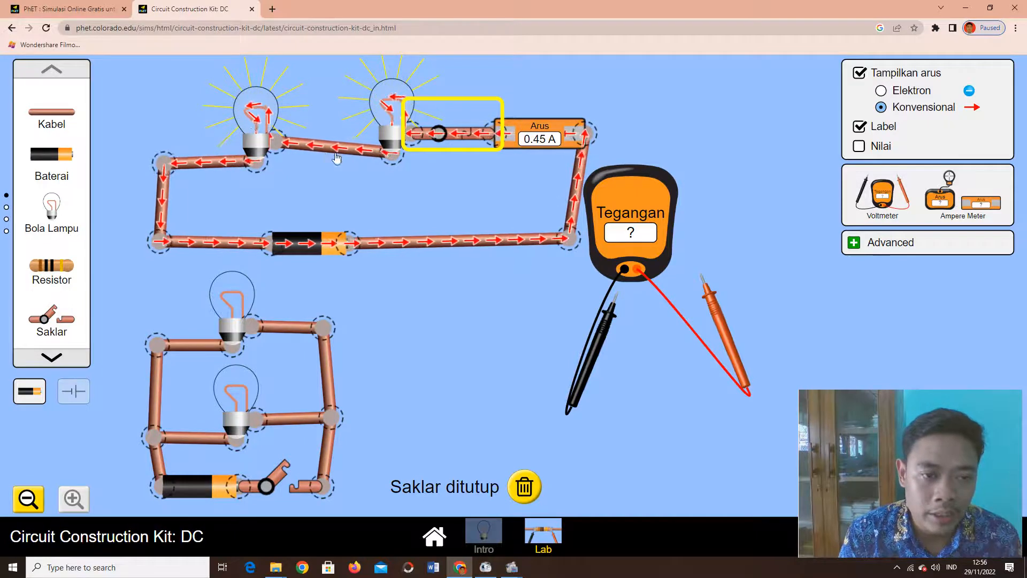
Split the junction below the series circuit's right bulb and insert a second ammeter between the two bulbs.
{"action": "left_click", "coordinate": [389, 153]}
{"action": "left_click", "coordinate": [409, 203]}
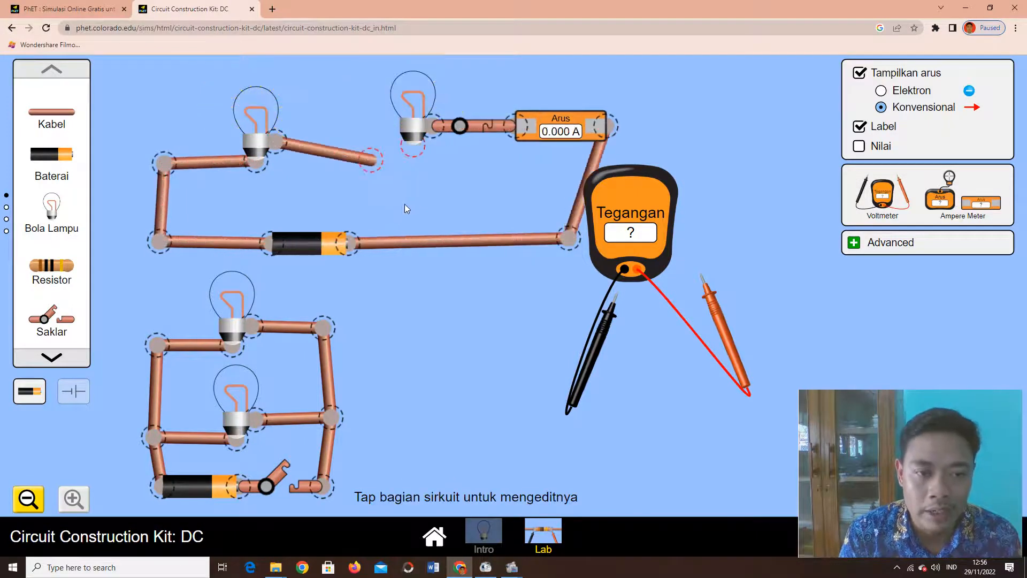
{"action": "left_click_drag", "start_coordinate": [980, 217], "coordinate": [355, 152]}
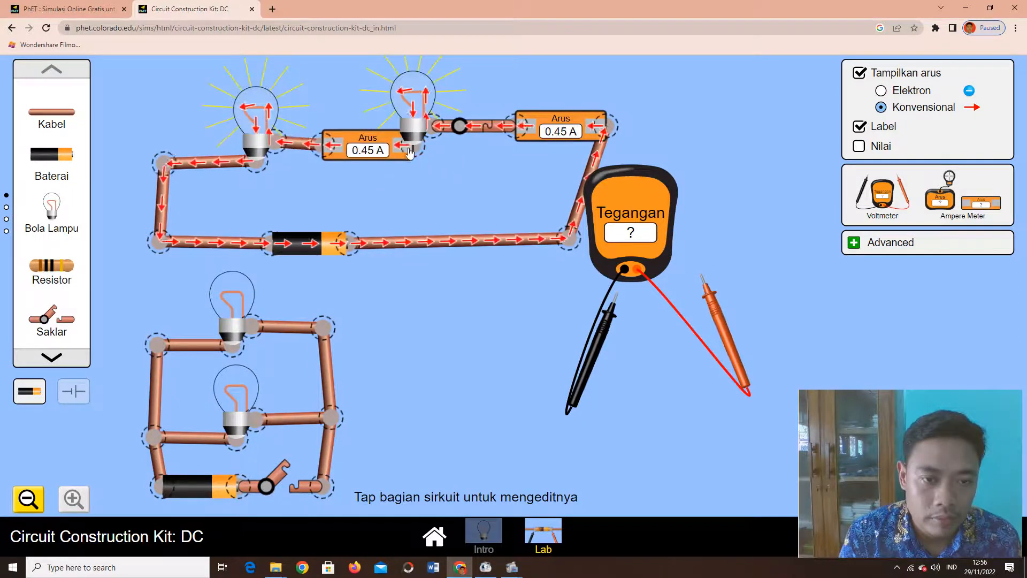
Split the series circuit's lower-left corner and insert a third ammeter between the left-hand wire and the battery's wire.
{"action": "left_click", "coordinate": [159, 241]}
{"action": "left_click", "coordinate": [119, 278]}
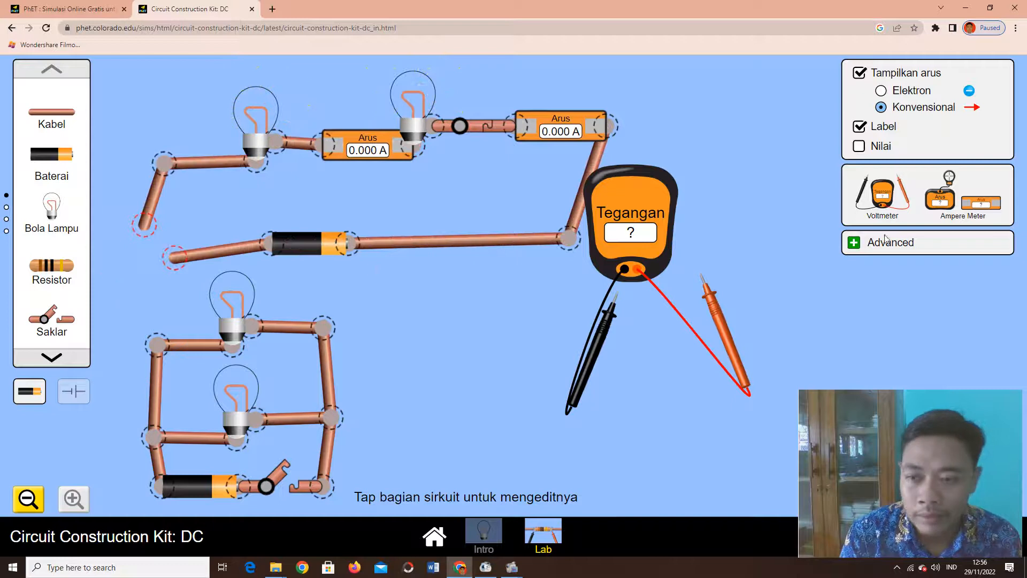
{"action": "left_click_drag", "start_coordinate": [980, 200], "coordinate": [304, 227]}
Straighten the series circuit's corners clear of the voltmeter and open its switch.
{"action": "left_click_drag", "start_coordinate": [650, 224], "coordinate": [698, 230]}
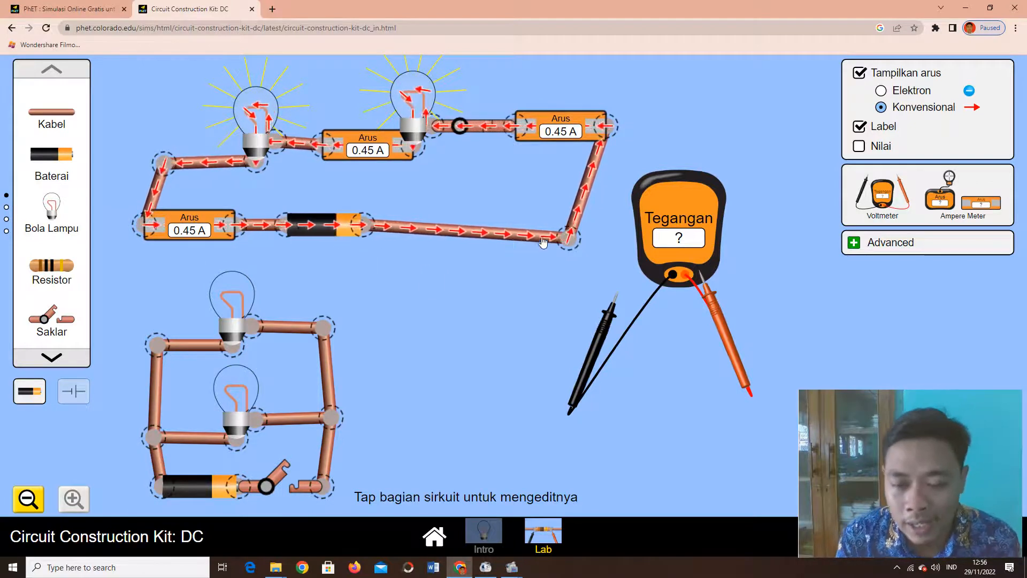
{"action": "left_click_drag", "start_coordinate": [569, 236], "coordinate": [600, 228]}
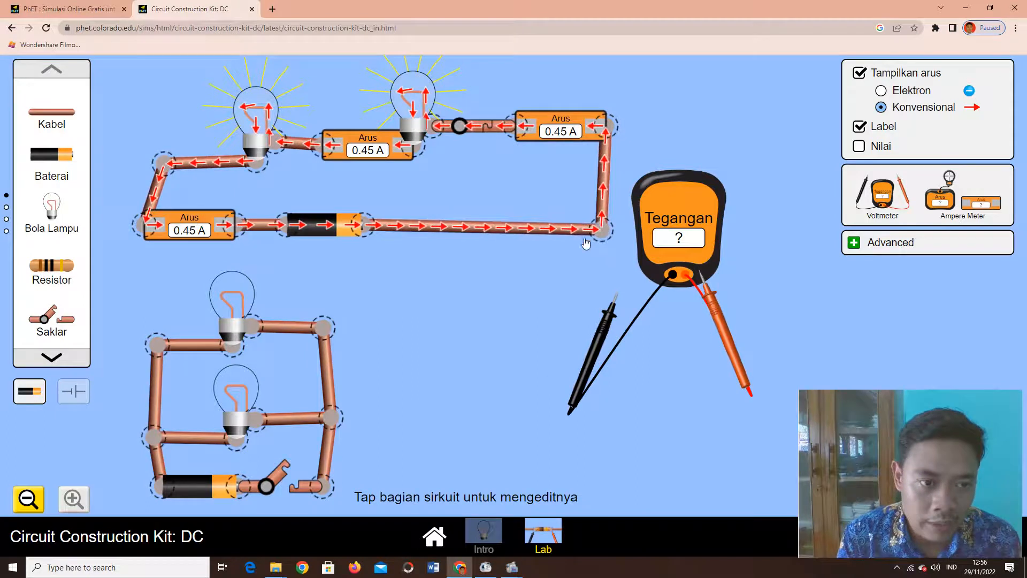
{"action": "left_click_drag", "start_coordinate": [160, 162], "coordinate": [141, 169]}
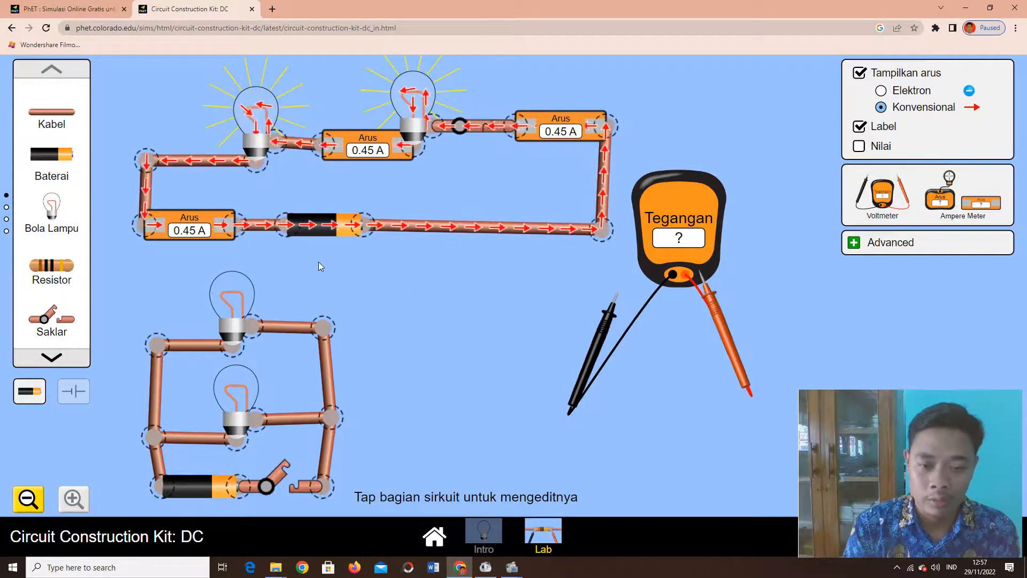
{"action": "left_click", "coordinate": [479, 131]}
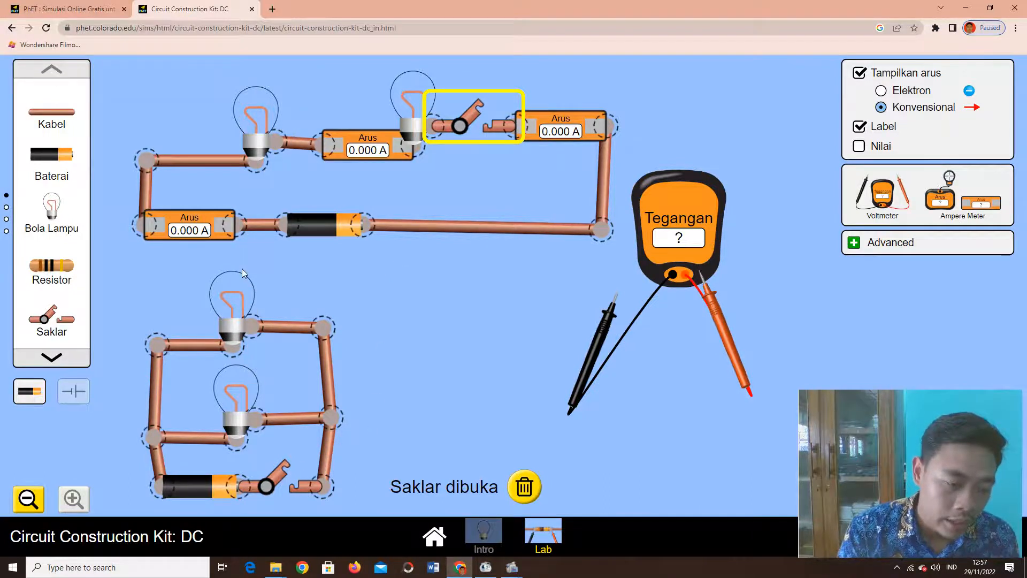
Close the parallel circuit's switch and measure the voltage across its battery with the voltmeter probes.
{"action": "left_click", "coordinate": [291, 473]}
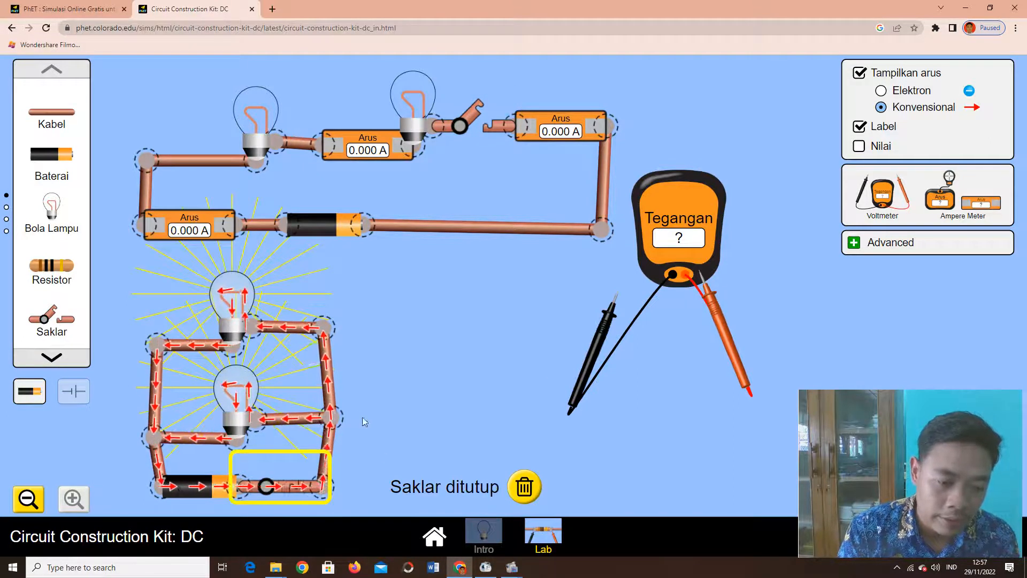
{"action": "left_click_drag", "start_coordinate": [601, 342], "coordinate": [159, 501]}
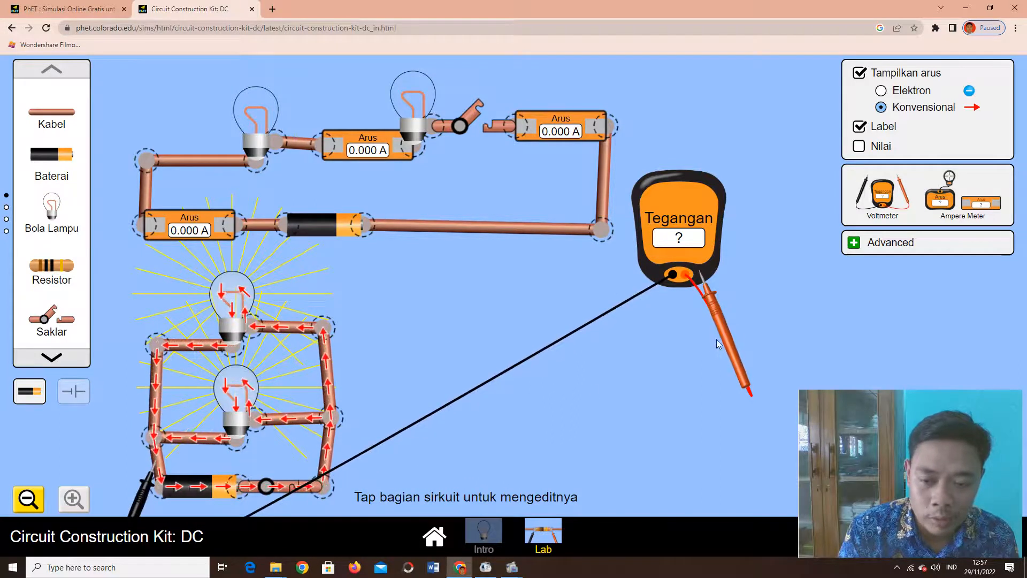
{"action": "left_click_drag", "start_coordinate": [724, 344], "coordinate": [317, 559]}
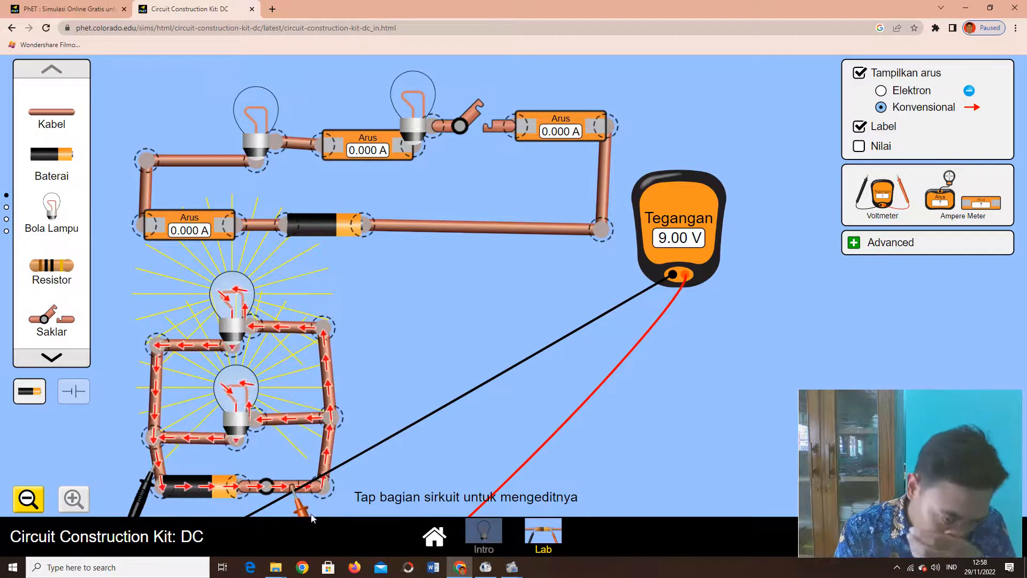
Measure the voltage across the parallel circuit's lower bulb, followed by the voltage across its upper bulb.
{"action": "left_click_drag", "start_coordinate": [309, 512], "coordinate": [293, 445]}
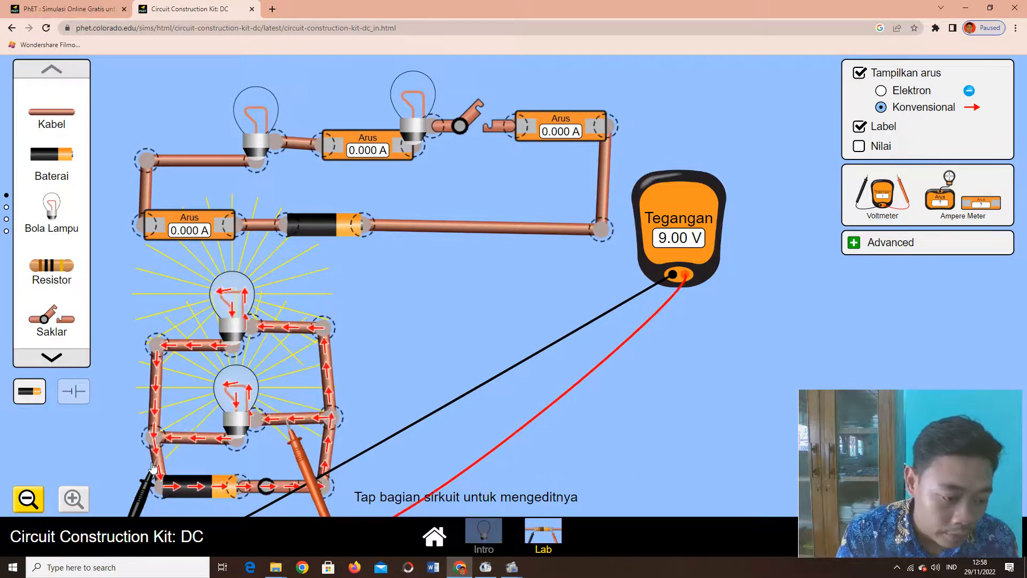
{"action": "left_click_drag", "start_coordinate": [157, 475], "coordinate": [184, 454]}
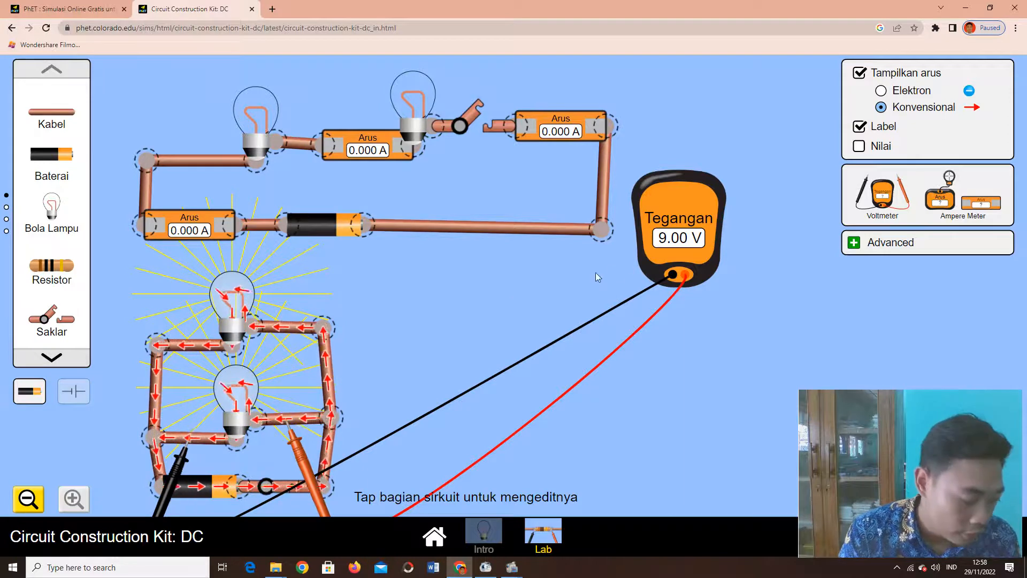
{"action": "left_click_drag", "start_coordinate": [300, 453], "coordinate": [299, 363]}
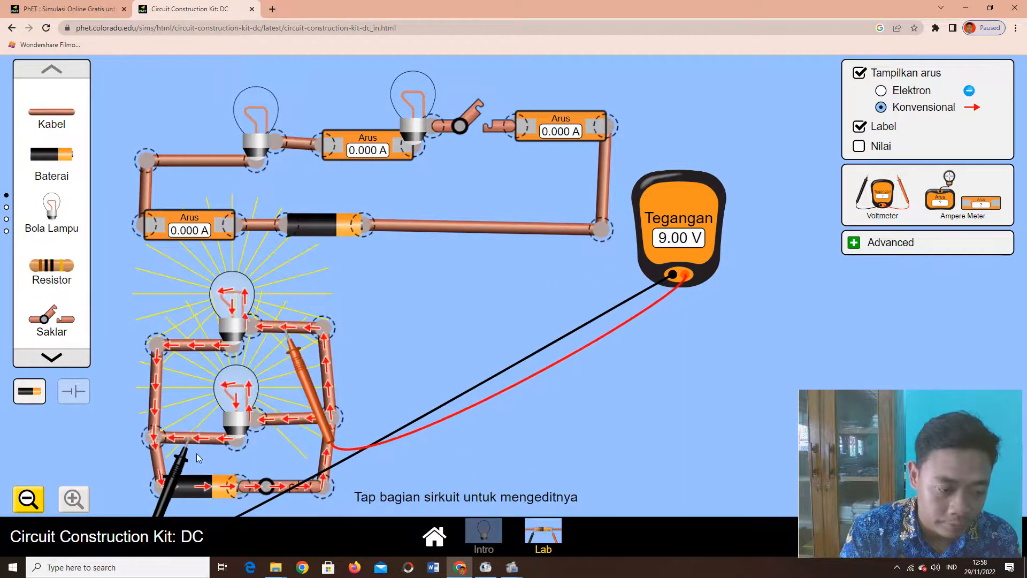
{"action": "left_click_drag", "start_coordinate": [179, 463], "coordinate": [188, 369]}
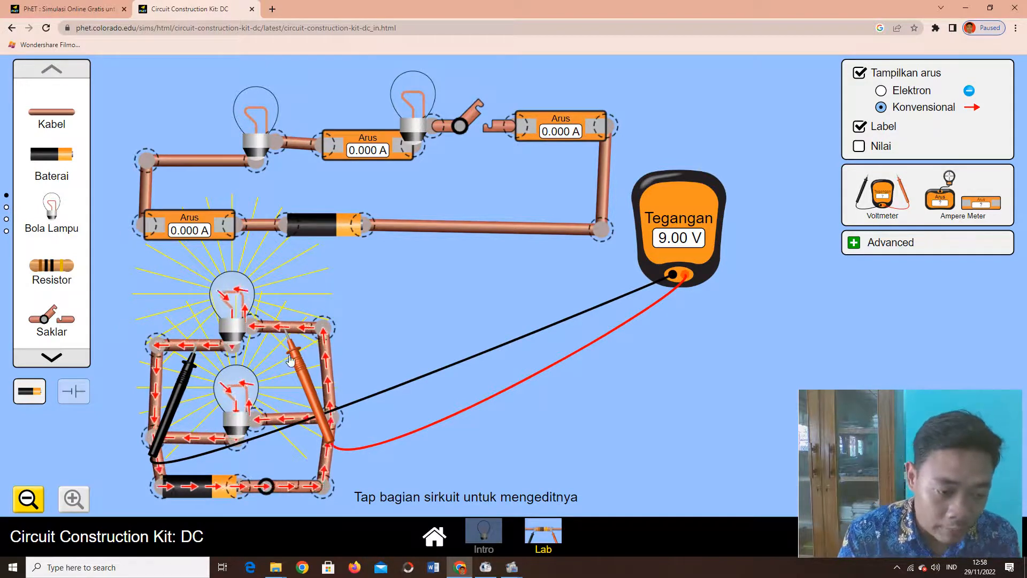
Remove both voltmeter probes from the parallel circuit and open its switch.
{"action": "left_click_drag", "start_coordinate": [291, 360], "coordinate": [696, 321]}
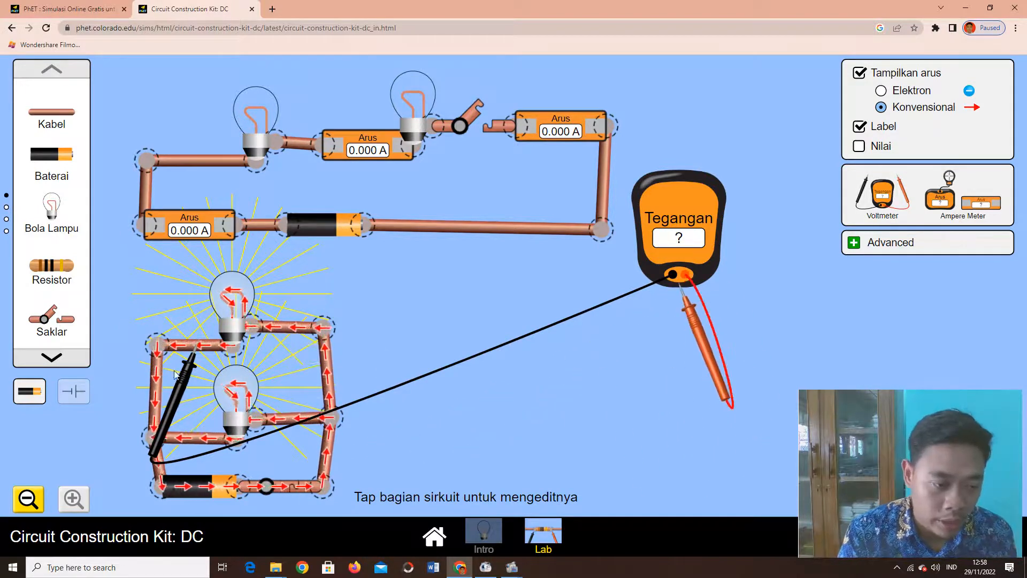
{"action": "left_click_drag", "start_coordinate": [175, 373], "coordinate": [602, 371]}
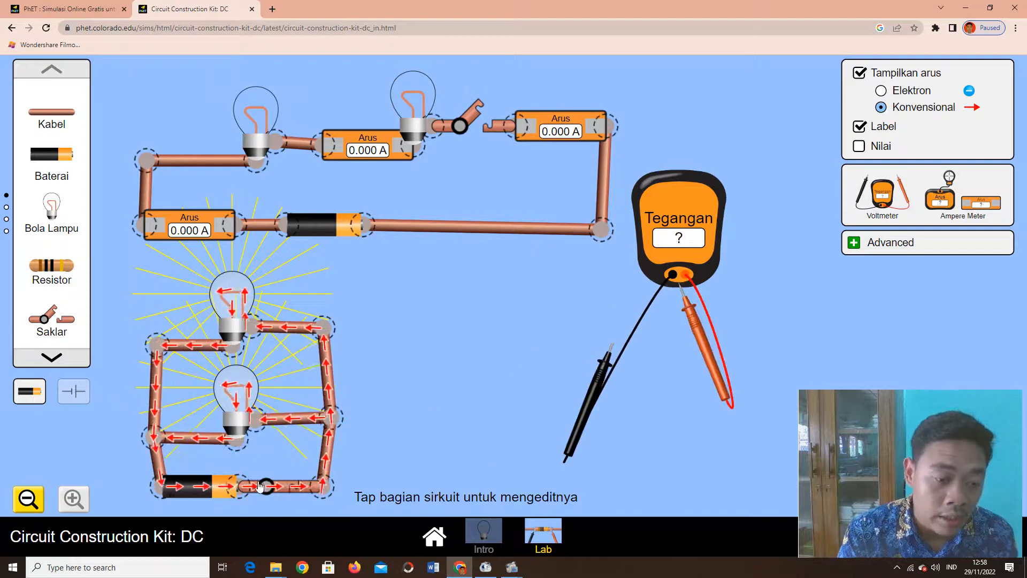
{"action": "left_click", "coordinate": [283, 489]}
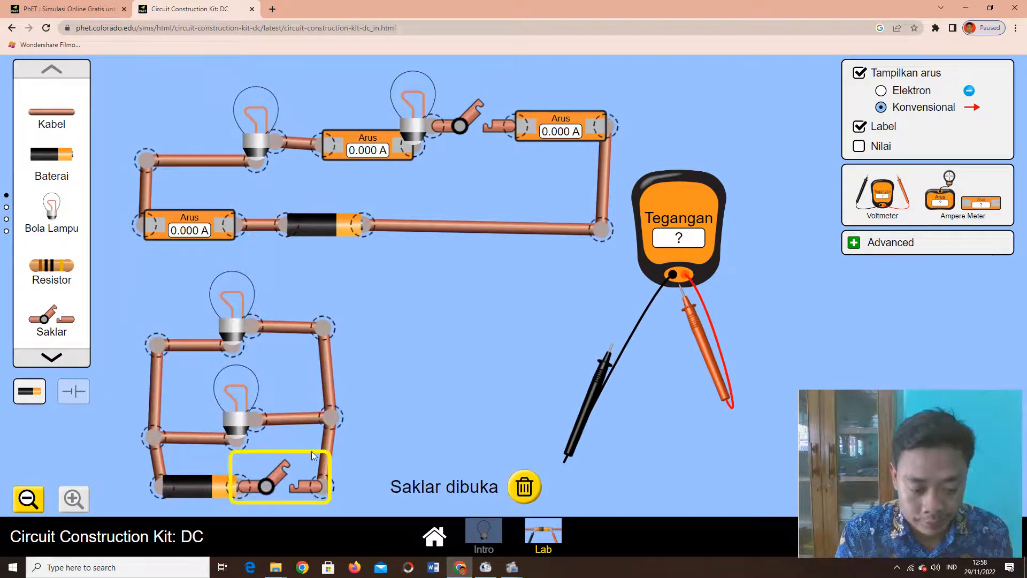
Insert an ammeter between the parallel circuit's battery and switch, and close the switch to measure the total current.
{"action": "left_click", "coordinate": [239, 492]}
{"action": "left_click", "coordinate": [239, 432]}
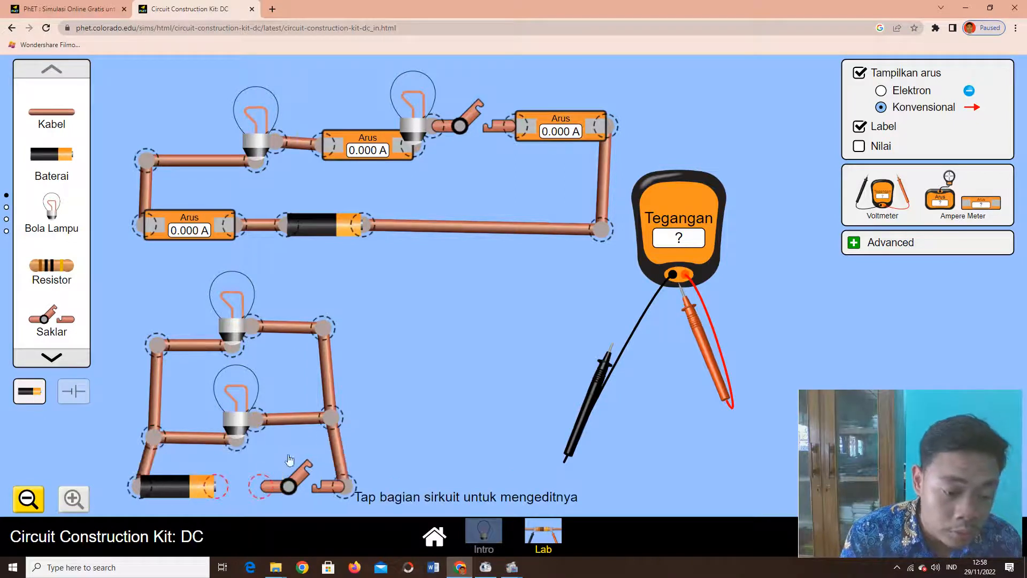
{"action": "left_click_drag", "start_coordinate": [973, 206], "coordinate": [342, 474]}
{"action": "left_click", "coordinate": [330, 487]}
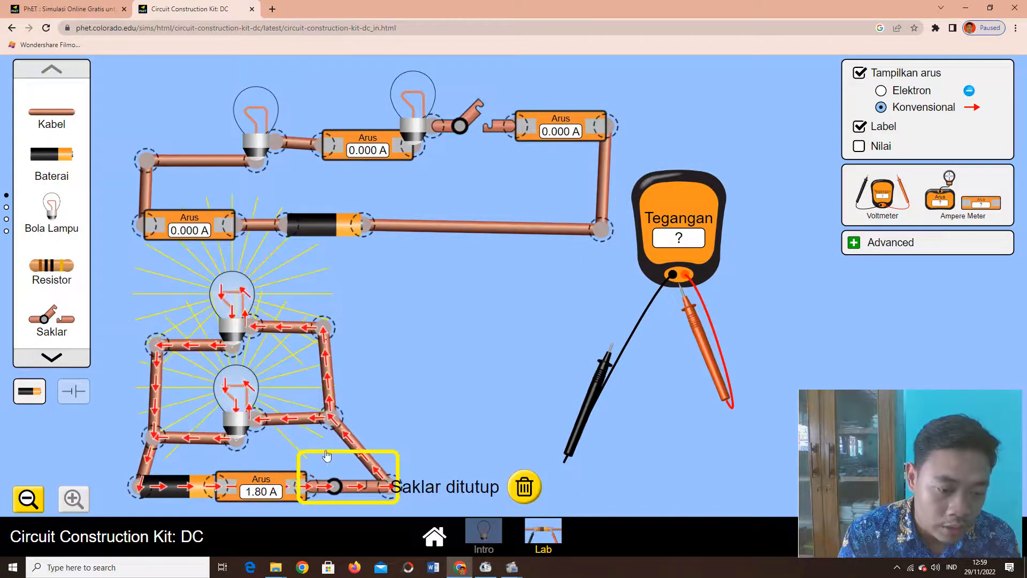
Open the parallel circuit's switch and insert an ammeter between each bulb and its right-hand wire, widening the circuit to fit.
{"action": "left_click", "coordinate": [334, 488]}
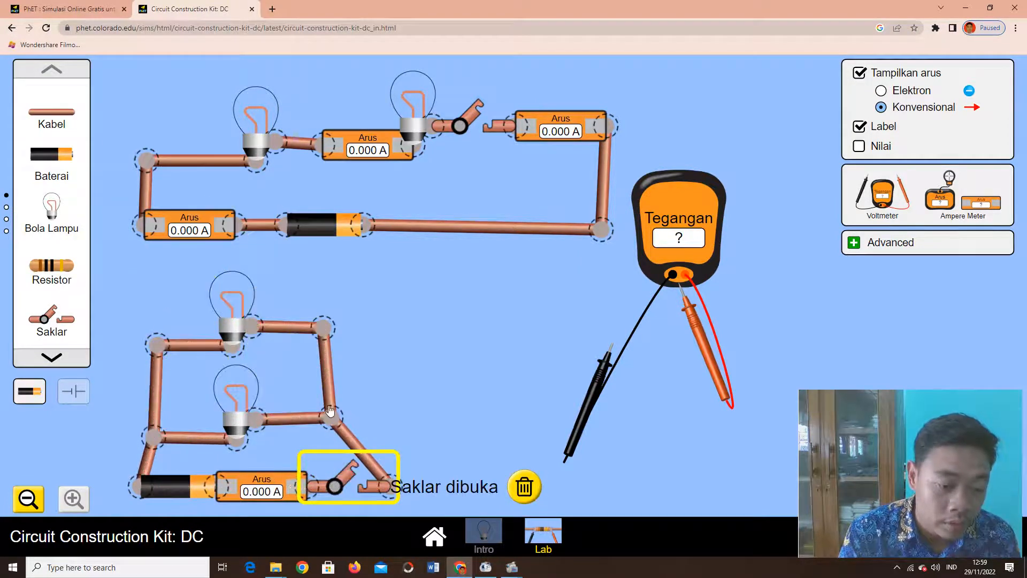
{"action": "left_click", "coordinate": [261, 423]}
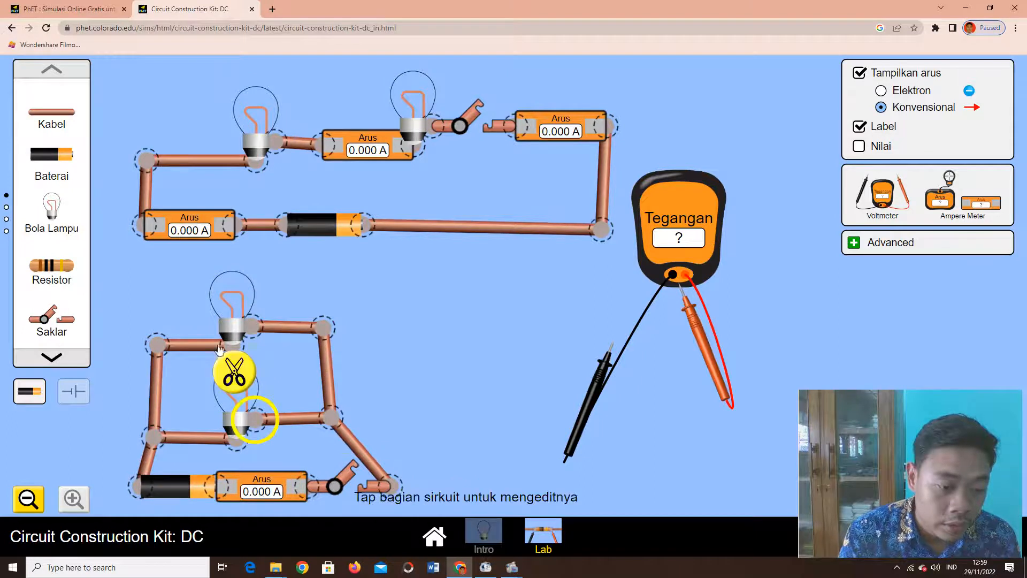
{"action": "left_click", "coordinate": [234, 374]}
{"action": "left_click_drag", "start_coordinate": [329, 420], "coordinate": [404, 417]}
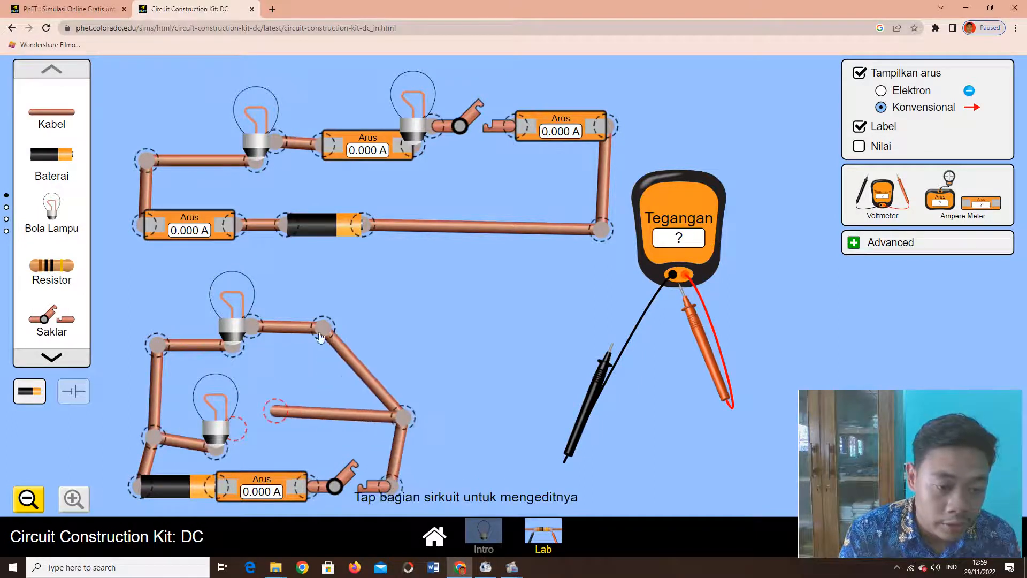
{"action": "left_click", "coordinate": [255, 328]}
{"action": "left_click", "coordinate": [229, 275]}
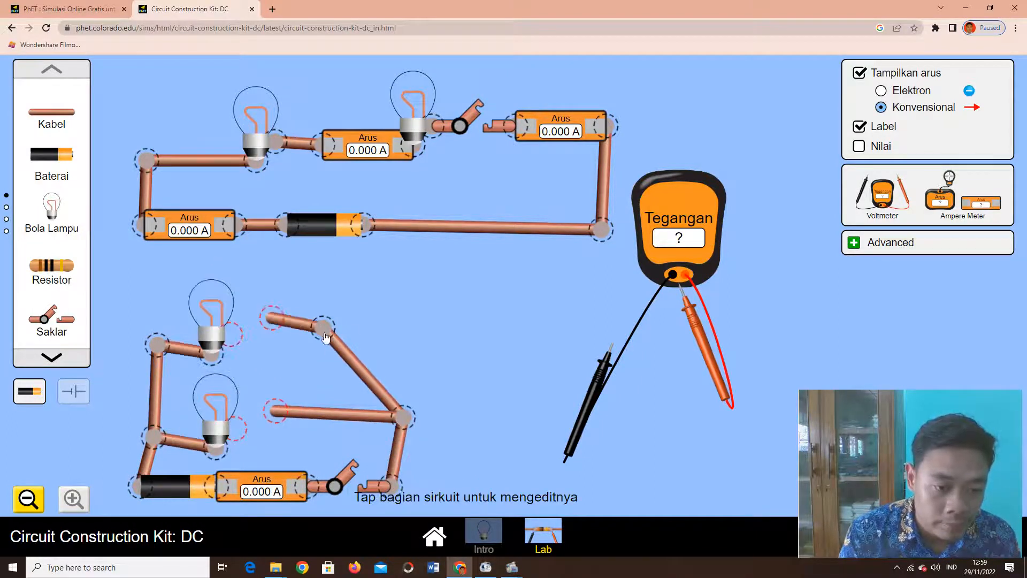
{"action": "left_click_drag", "start_coordinate": [325, 336], "coordinate": [419, 330]}
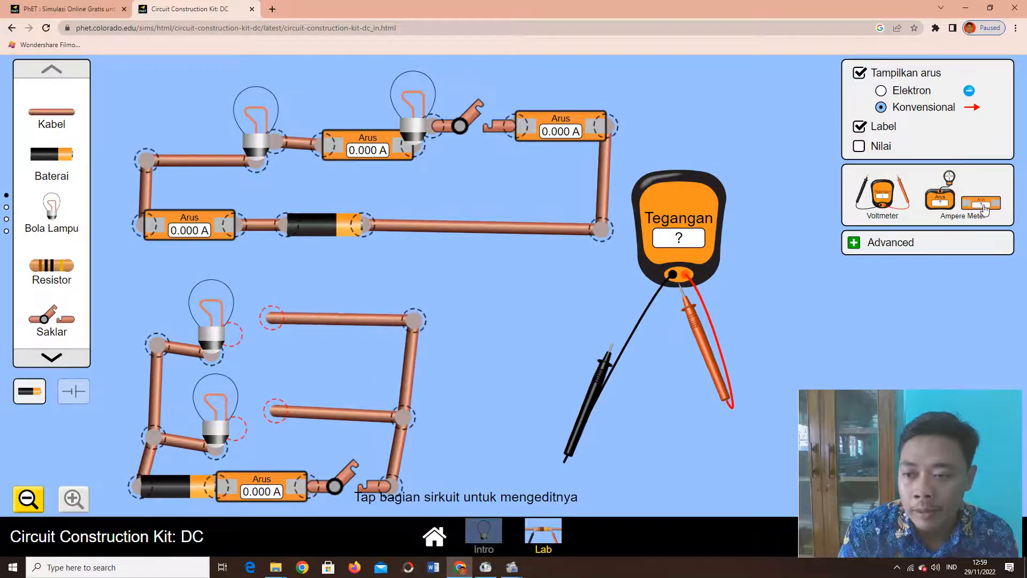
{"action": "left_click_drag", "start_coordinate": [984, 209], "coordinate": [288, 336]}
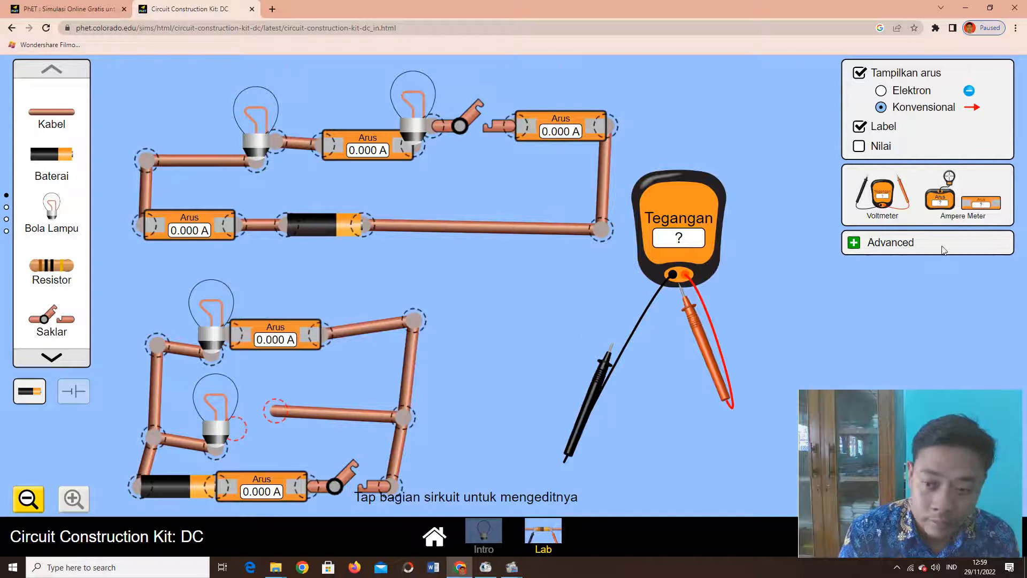
{"action": "left_click_drag", "start_coordinate": [965, 214], "coordinate": [299, 418]}
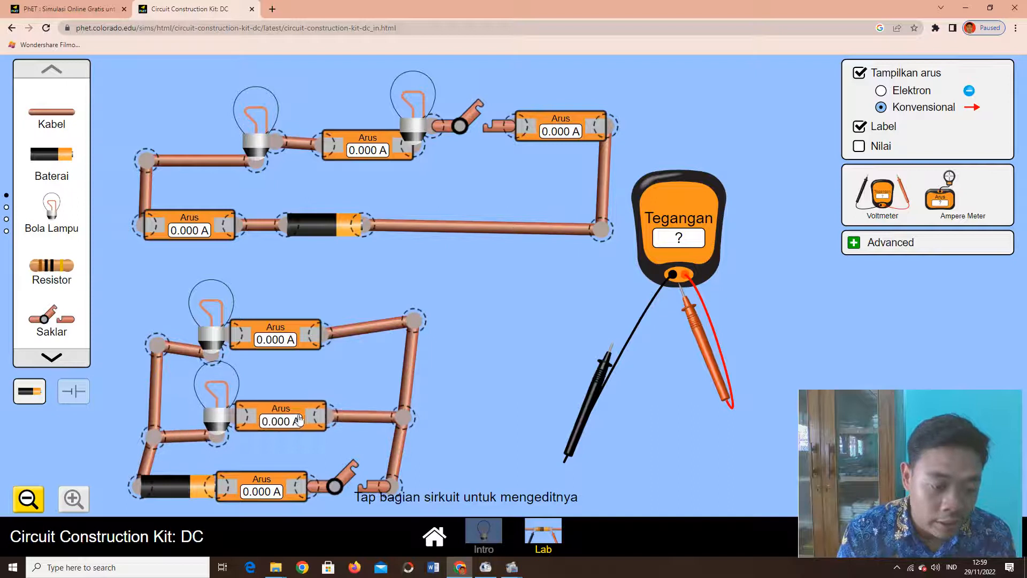
Close the parallel circuit's switch to measure the total and branch currents, and delete that switch.
{"action": "left_click", "coordinate": [349, 483]}
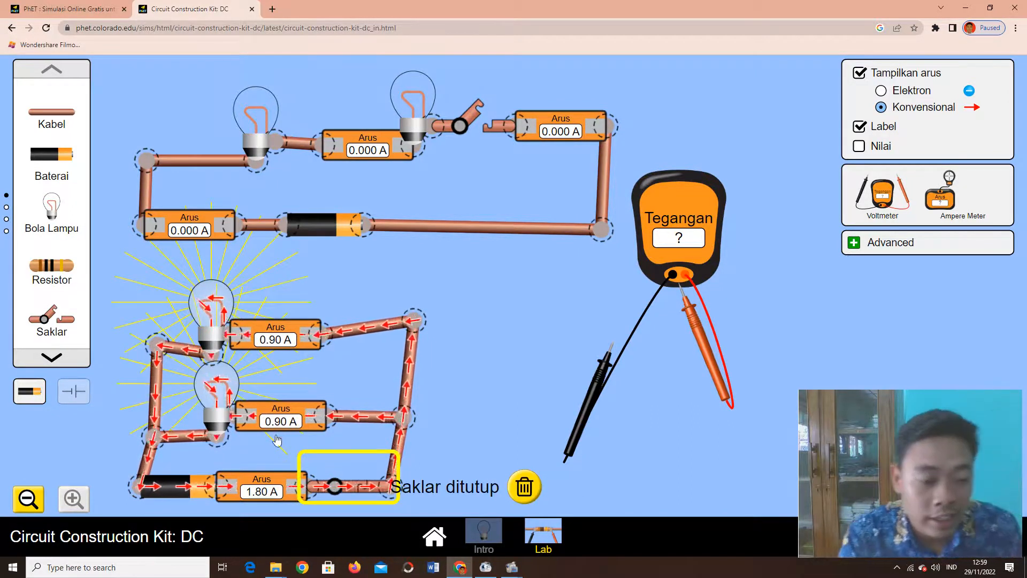
{"action": "left_click", "coordinate": [525, 485]}
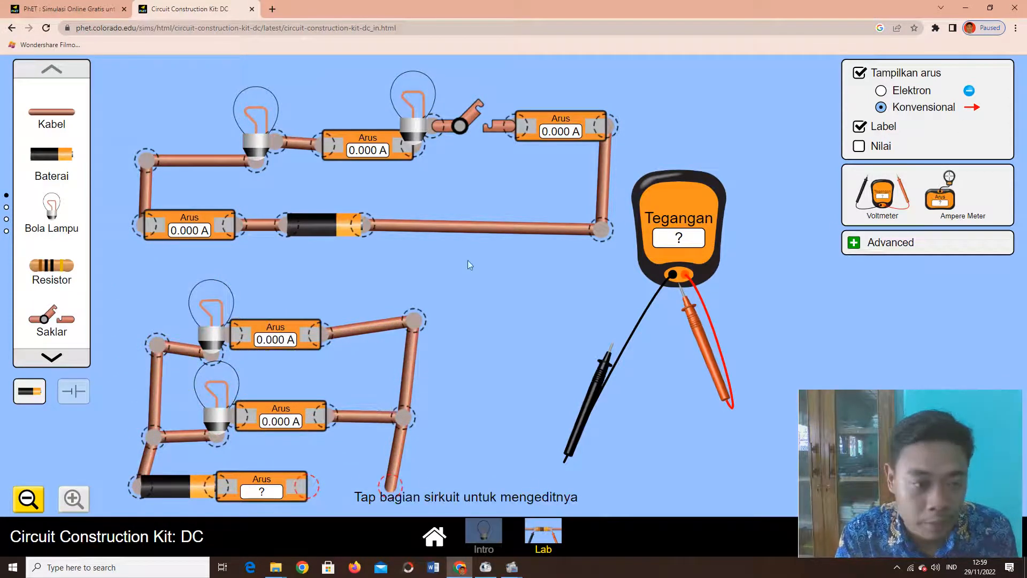
Try to fit a replacement switch between the battery's ammeter and the parallel circuit's right-hand wires, and detach it again.
{"action": "left_click_drag", "start_coordinate": [202, 381], "coordinate": [338, 482]}
{"action": "mouse_move", "coordinate": [391, 432]}
{"action": "left_mouse_down"}
{"action": "mouse_move", "coordinate": [381, 447]}
{"action": "mouse_move", "coordinate": [389, 452]}
{"action": "left_mouse_up"}
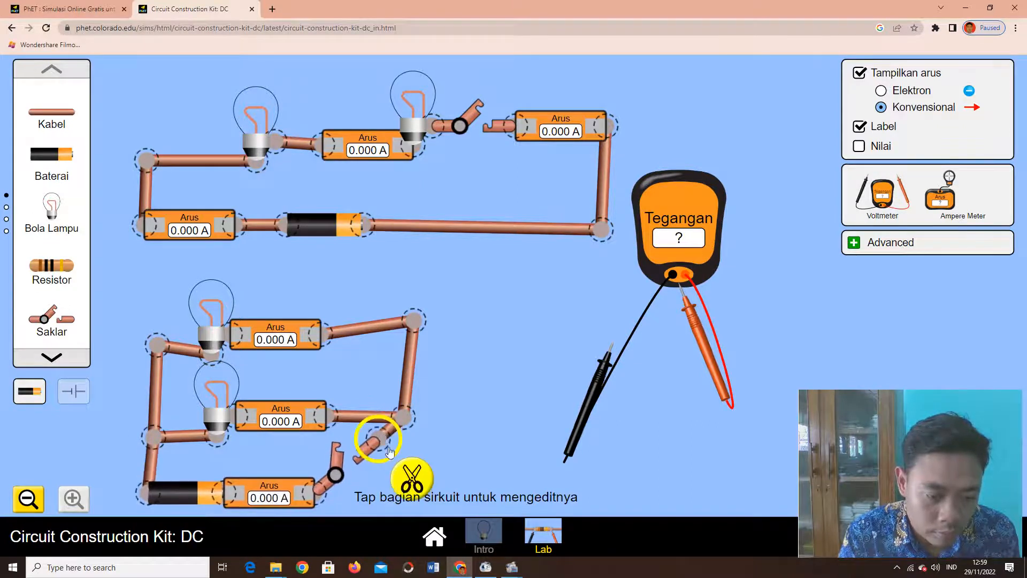
{"action": "left_click", "coordinate": [410, 478]}
{"action": "left_click_drag", "start_coordinate": [299, 512], "coordinate": [319, 483]}
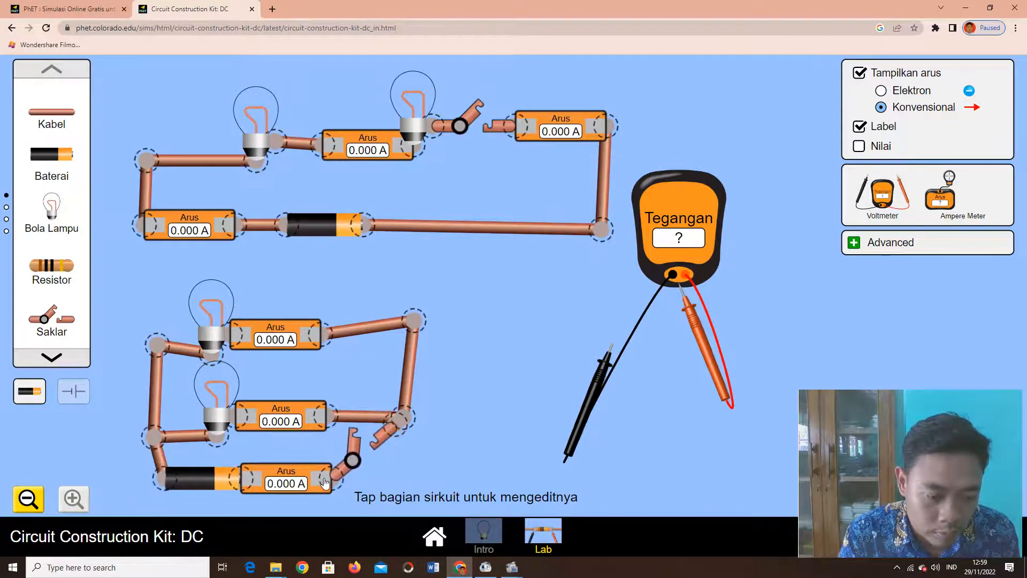
{"action": "left_click", "coordinate": [335, 483]}
{"action": "left_click", "coordinate": [344, 489]}
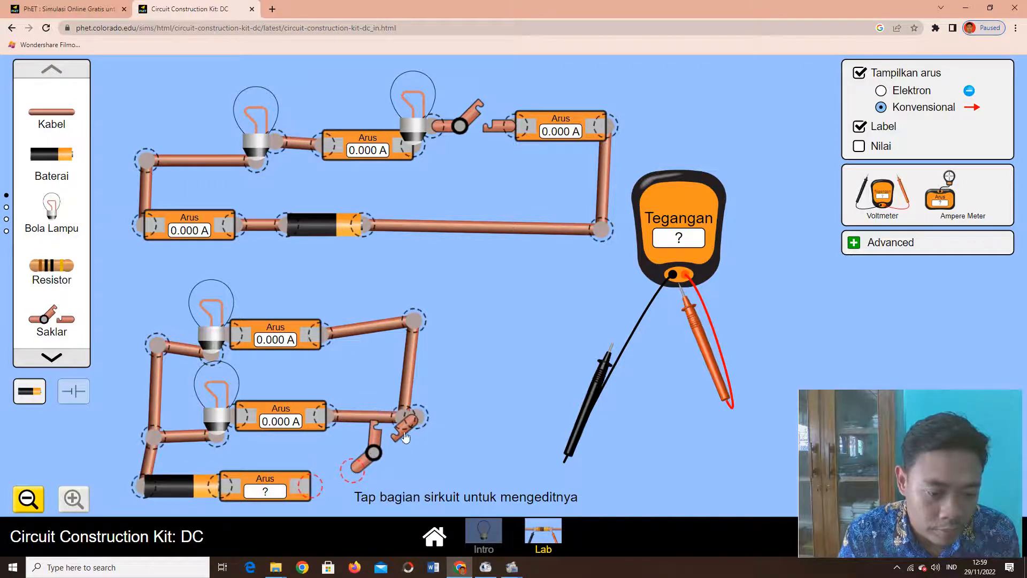
{"action": "left_click_drag", "start_coordinate": [405, 438], "coordinate": [554, 424]}
{"action": "left_click", "coordinate": [558, 405]}
{"action": "left_click", "coordinate": [601, 378]}
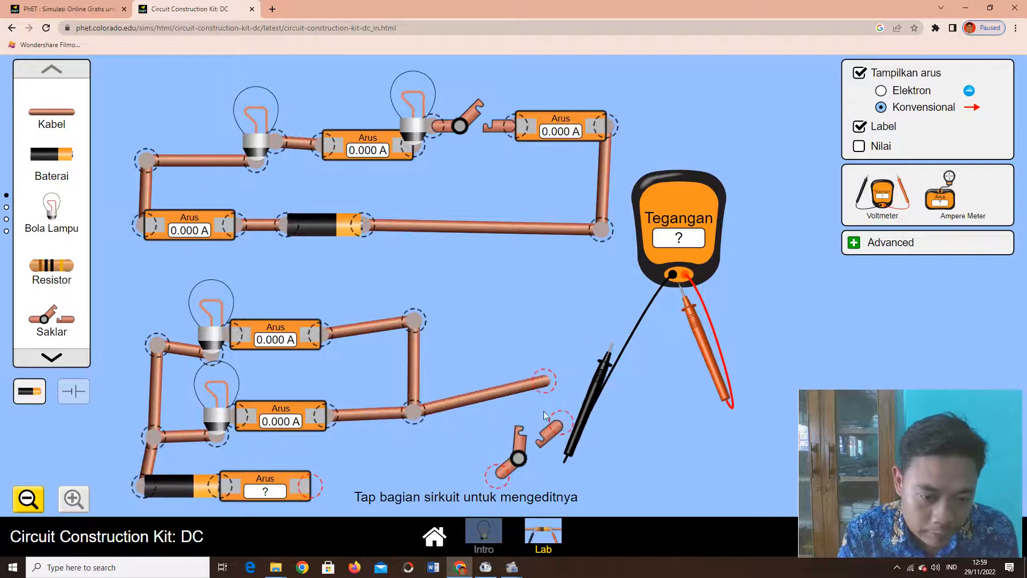
Point the loose right-hand wire straight down, replace the detached switch with a new one between that wire and the battery's ammeter, and close it.
{"action": "left_click_drag", "start_coordinate": [549, 381], "coordinate": [418, 473]}
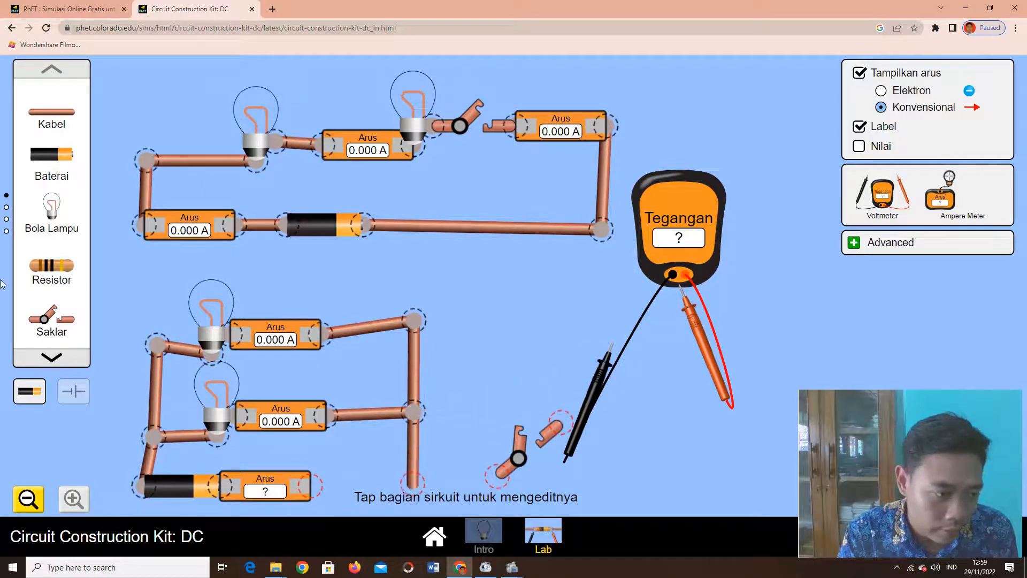
{"action": "left_click_drag", "start_coordinate": [51, 318], "coordinate": [413, 484]}
{"action": "left_click", "coordinate": [522, 464]}
{"action": "left_click", "coordinate": [524, 487]}
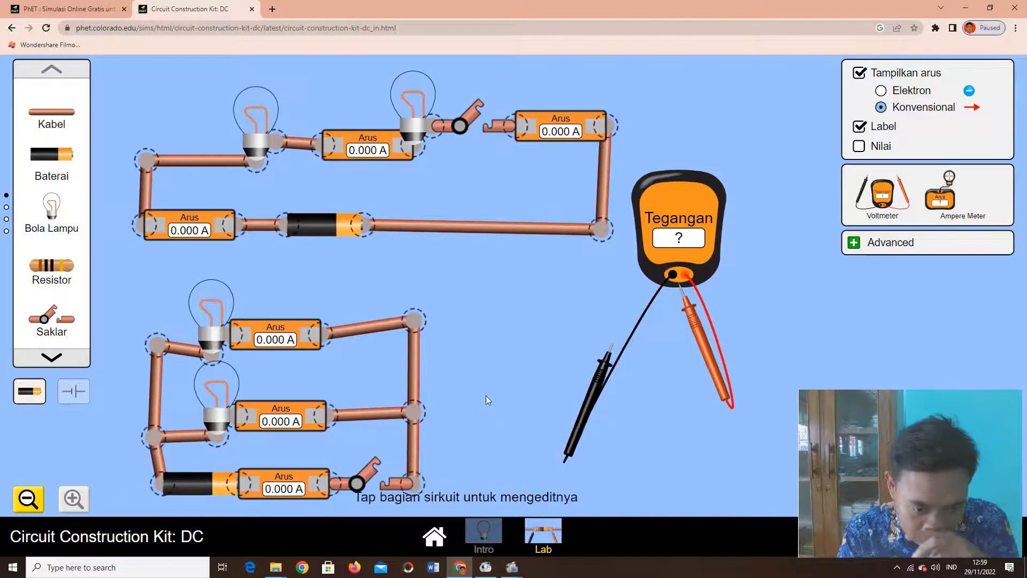
{"action": "left_click", "coordinate": [374, 474]}
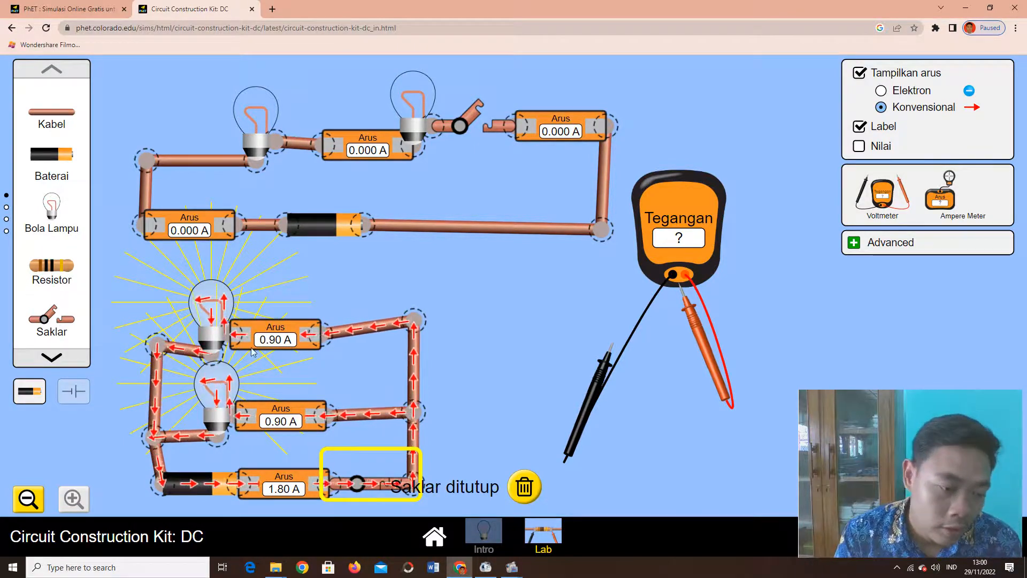
{"action": "left_click", "coordinate": [548, 351]}
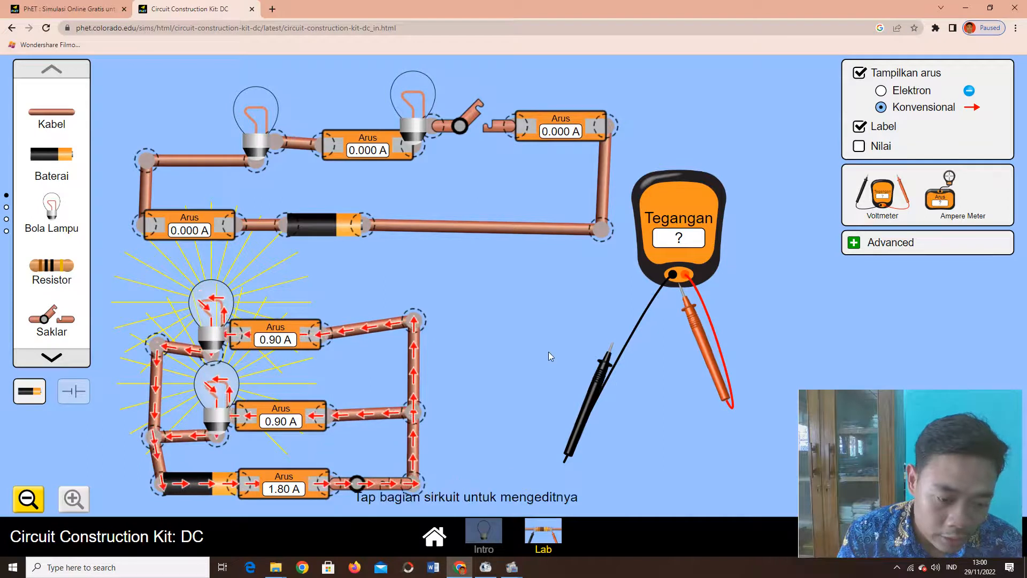
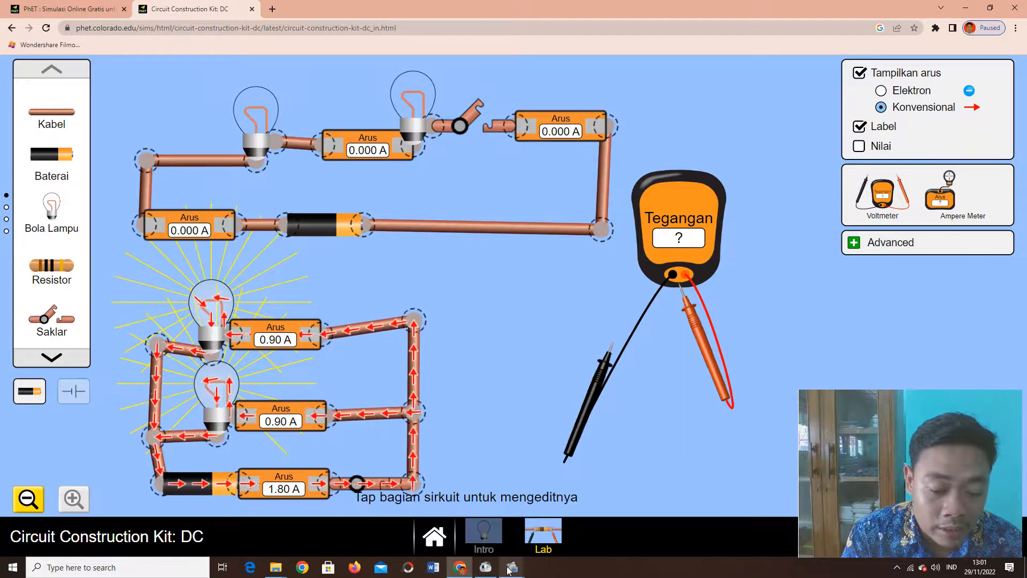
{"action": "mouse_move", "coordinate": [512, 568]}
{"action": "left_click", "coordinate": [447, 528]}
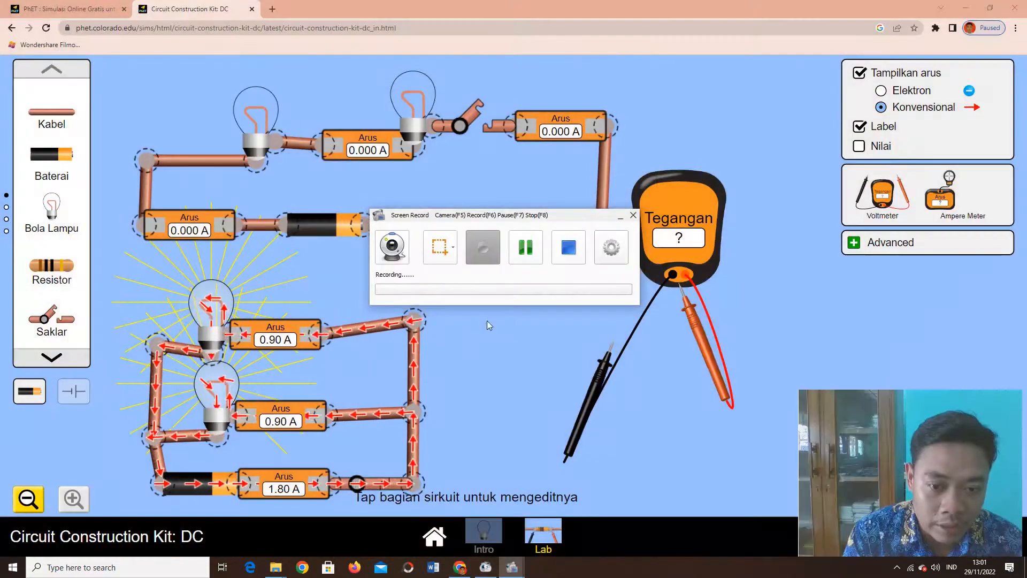
{"action": "left_click", "coordinate": [526, 247]}
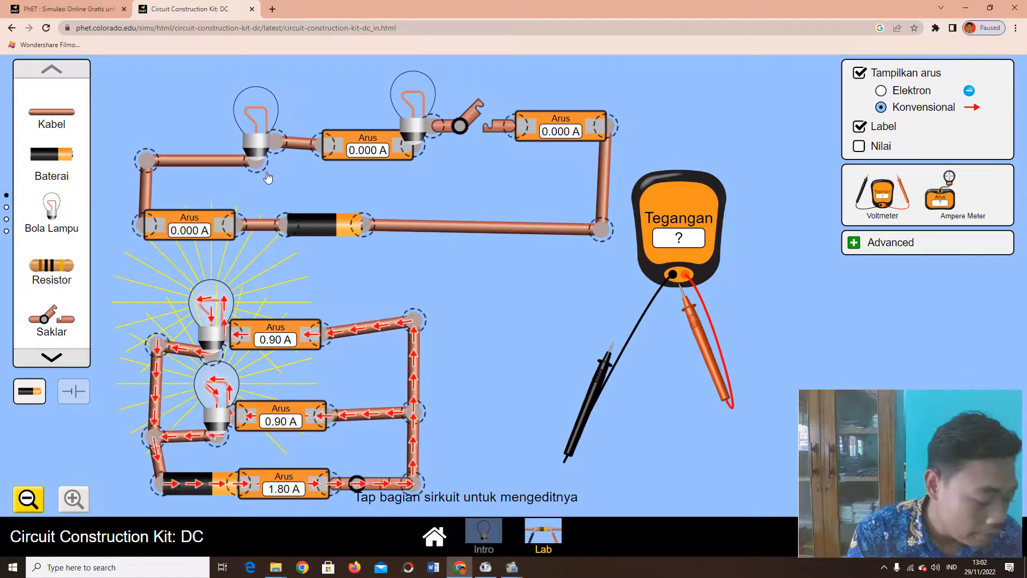
{"action": "left_click", "coordinate": [409, 484]}
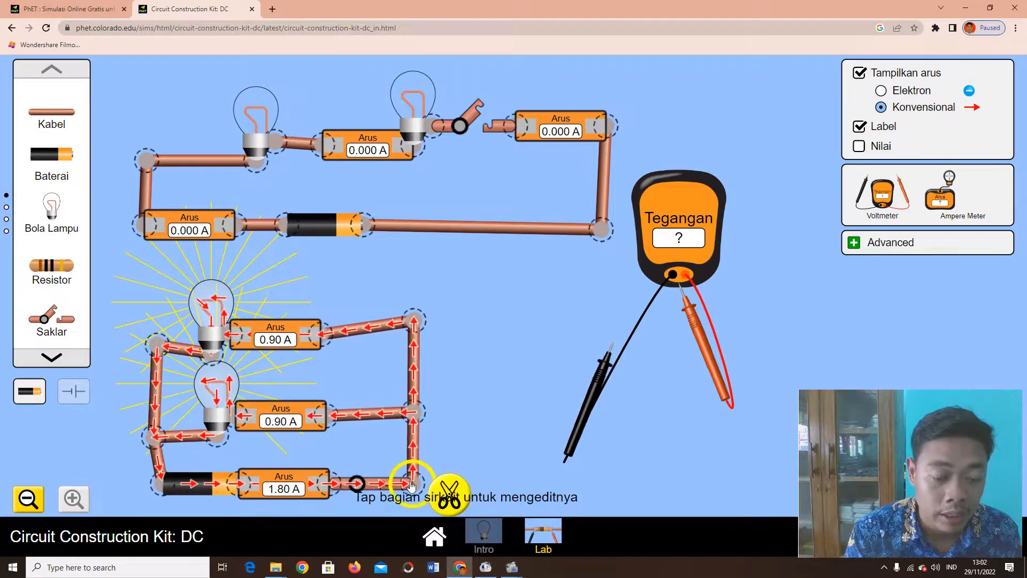
{"action": "left_click", "coordinate": [447, 489]}
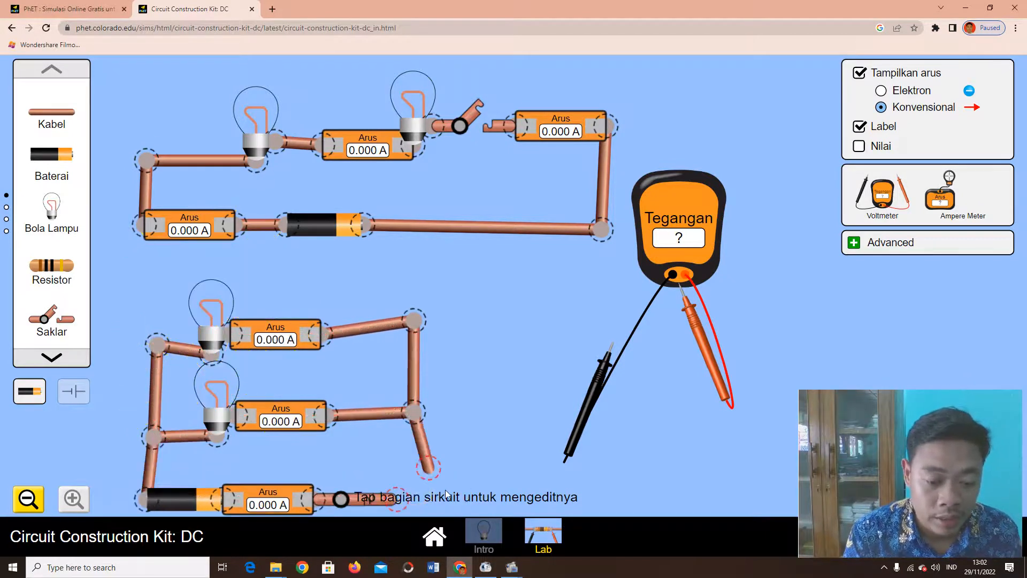
{"action": "left_click", "coordinate": [425, 470]}
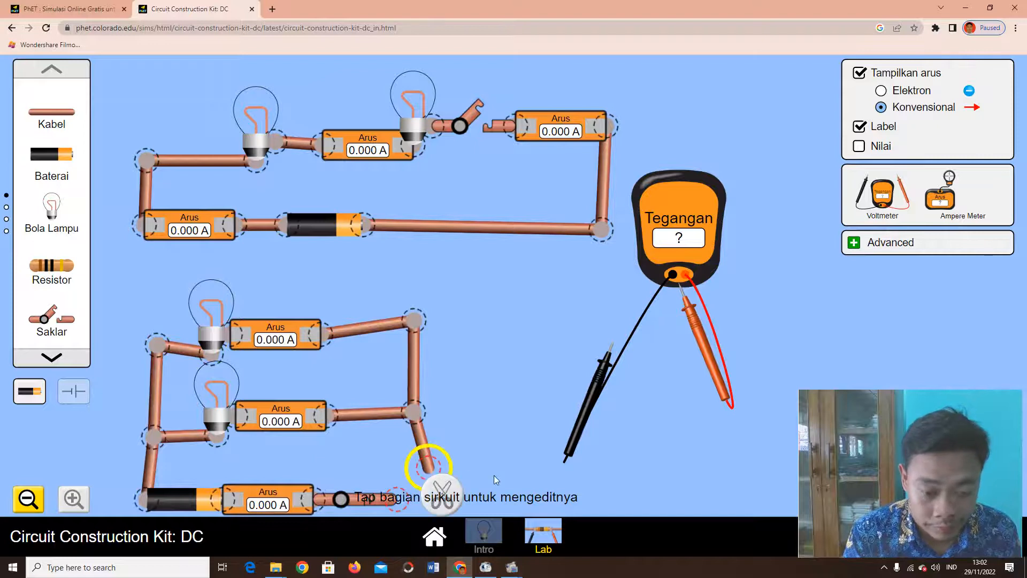
Reload the simulation and open its empty Lab screen.
{"action": "left_click", "coordinate": [47, 28]}
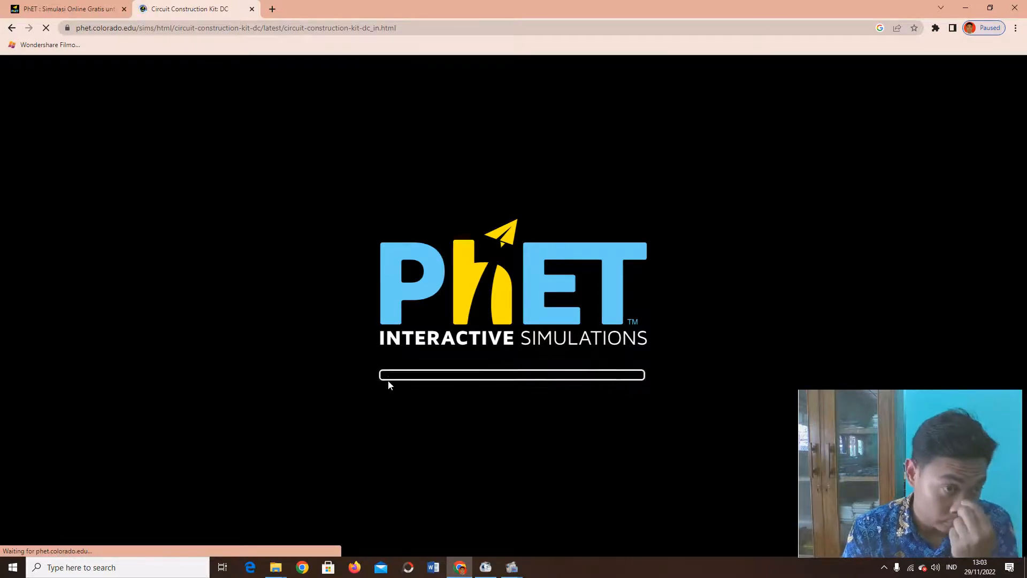
{"action": "mouse_move", "coordinate": [865, 425]}
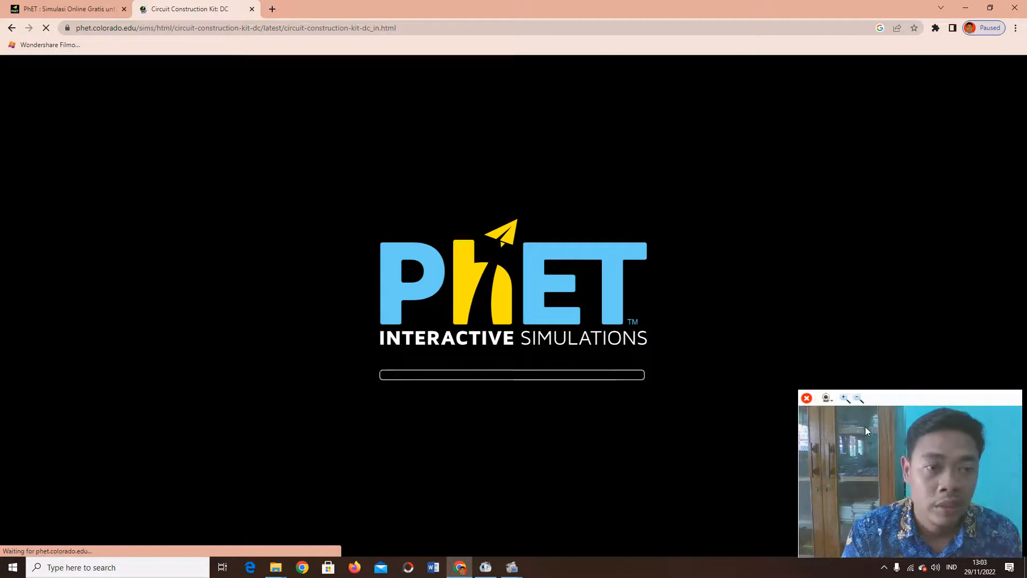
{"action": "left_click_drag", "start_coordinate": [898, 401], "coordinate": [873, 267]}
{"action": "left_click", "coordinate": [586, 315]}
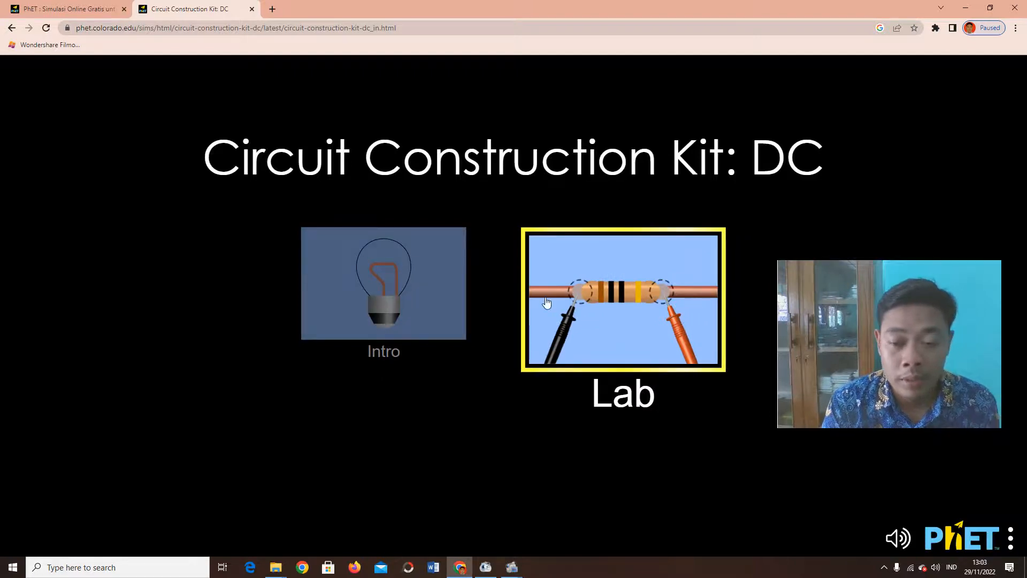
{"action": "left_click", "coordinate": [618, 357]}
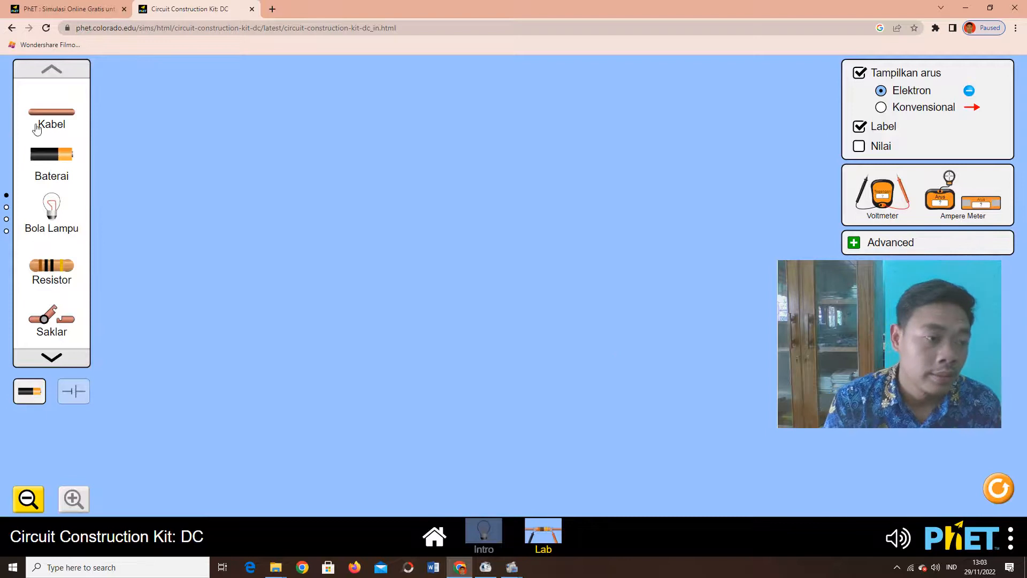
Place a battery in the workspace and three light bulbs in a row above it.
{"action": "left_click_drag", "start_coordinate": [51, 154], "coordinate": [369, 325]}
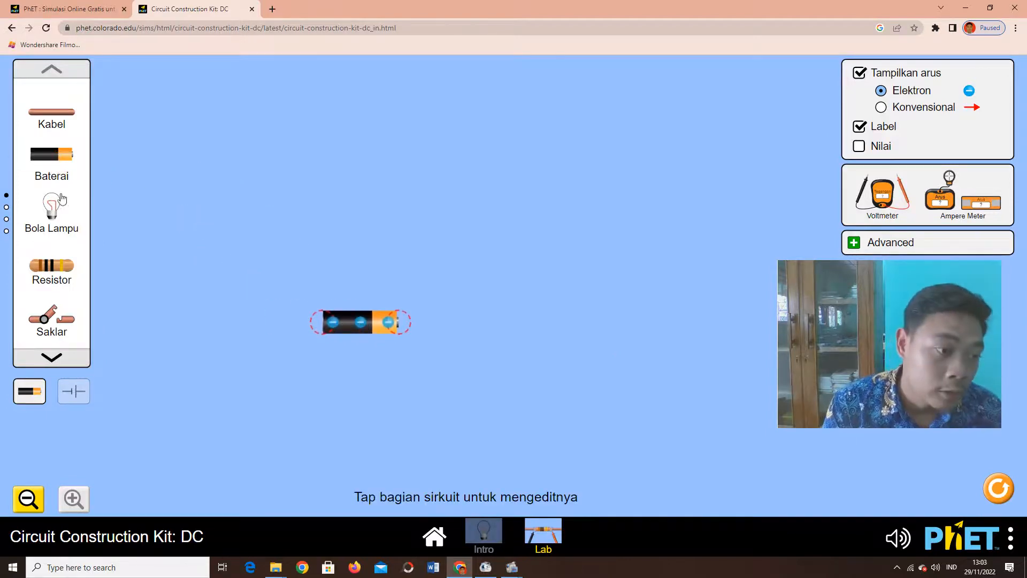
{"action": "left_click_drag", "start_coordinate": [51, 206], "coordinate": [297, 194]}
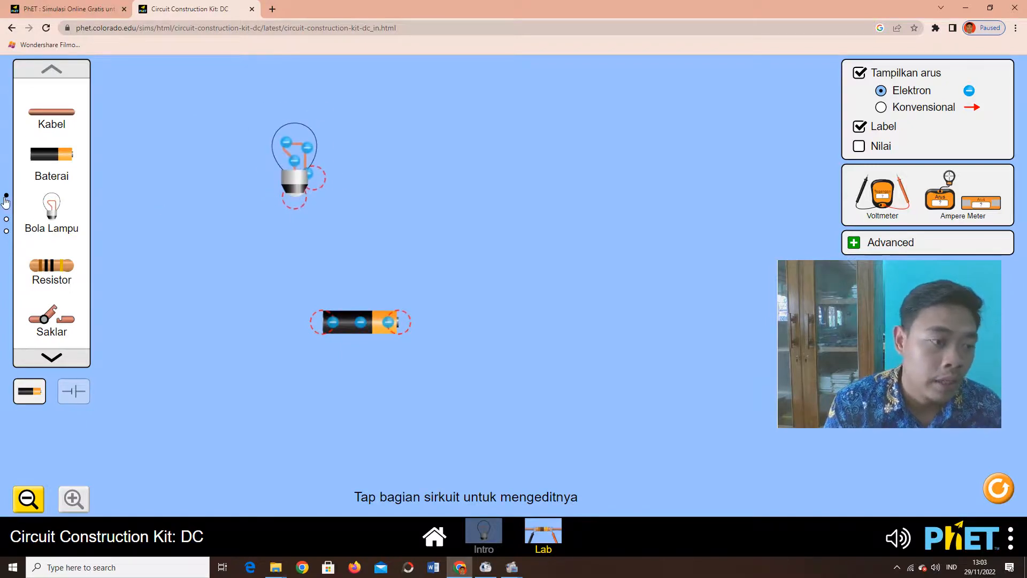
{"action": "left_click_drag", "start_coordinate": [49, 208], "coordinate": [431, 191]}
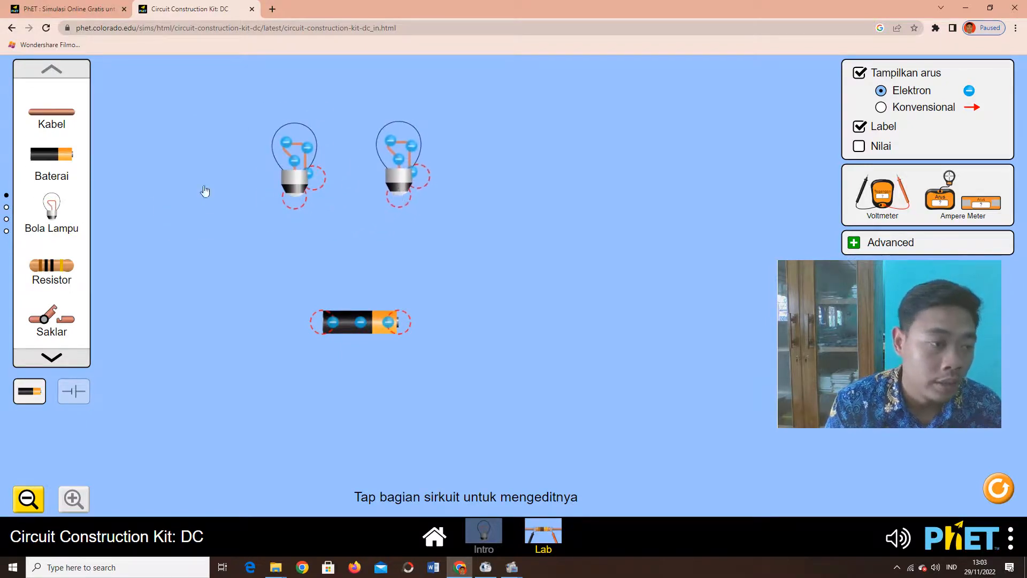
{"action": "left_click_drag", "start_coordinate": [43, 215], "coordinate": [534, 184]}
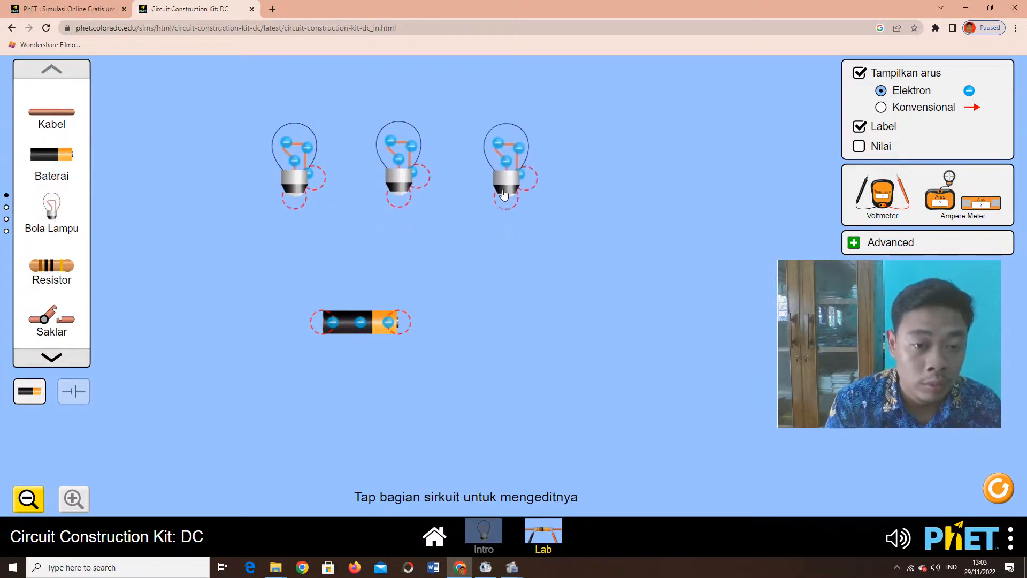
Join the first two bulbs in series with a wire, add a wire to each outer end, and move the third bulb aside.
{"action": "left_click_drag", "start_coordinate": [42, 112], "coordinate": [409, 183]}
{"action": "left_click_drag", "start_coordinate": [48, 113], "coordinate": [251, 213]}
{"action": "left_click_drag", "start_coordinate": [490, 176], "coordinate": [607, 238]}
{"action": "left_click_drag", "start_coordinate": [45, 117], "coordinate": [471, 186]}
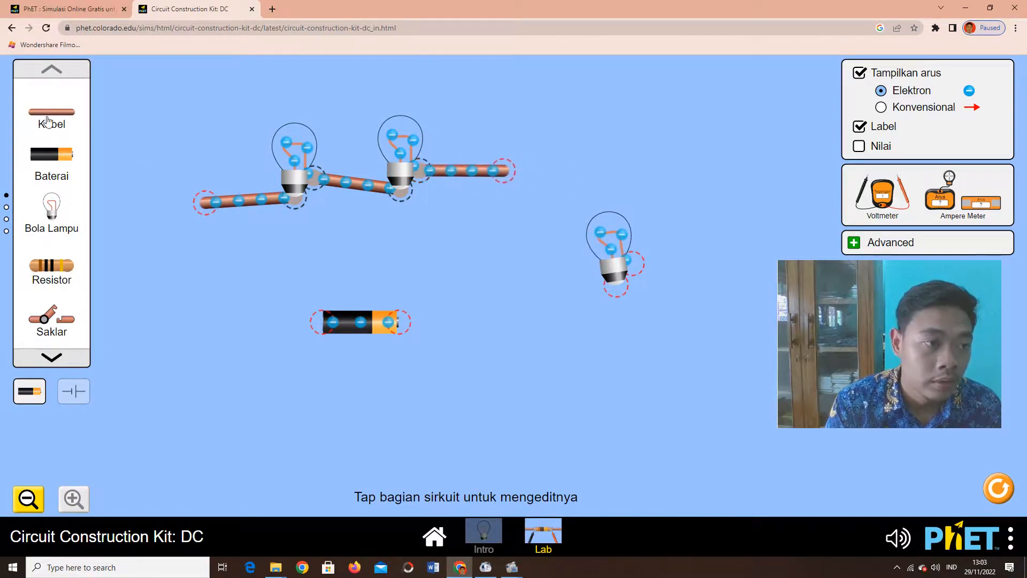
Run wires down both sides of the series bulbs and connect the third bulb between them as a parallel branch.
{"action": "left_click_drag", "start_coordinate": [47, 120], "coordinate": [210, 291]}
{"action": "left_click_drag", "start_coordinate": [56, 113], "coordinate": [273, 294]}
{"action": "left_click_drag", "start_coordinate": [51, 112], "coordinate": [474, 273]}
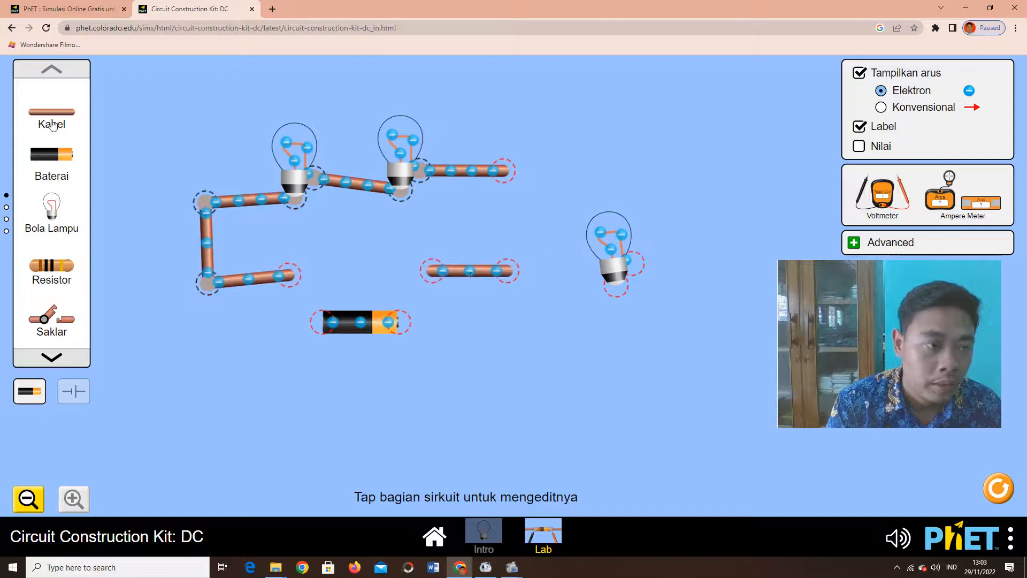
{"action": "left_click_drag", "start_coordinate": [52, 124], "coordinate": [507, 271]}
{"action": "left_click_drag", "start_coordinate": [615, 268], "coordinate": [345, 267]}
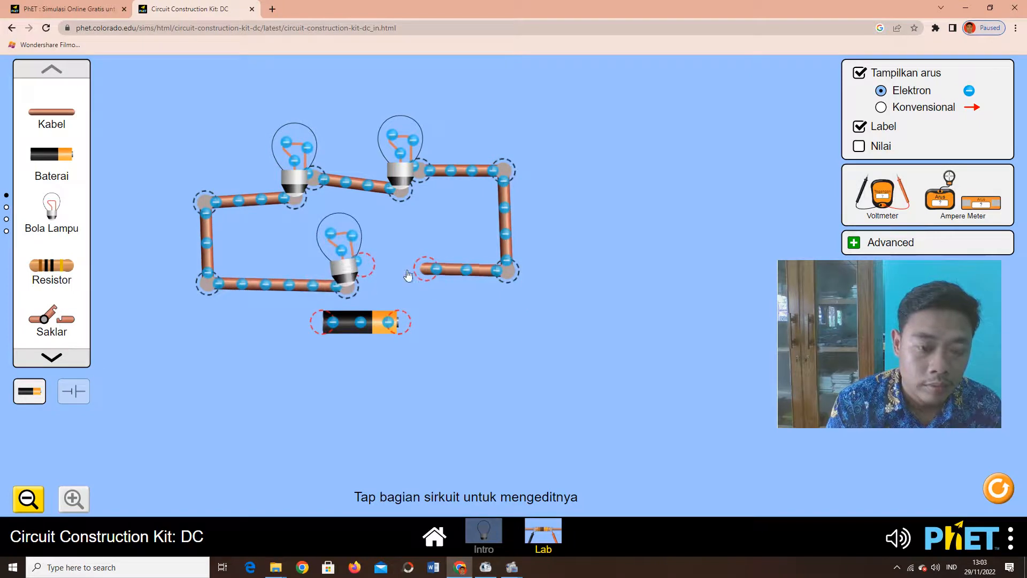
{"action": "left_click_drag", "start_coordinate": [423, 269], "coordinate": [365, 266]}
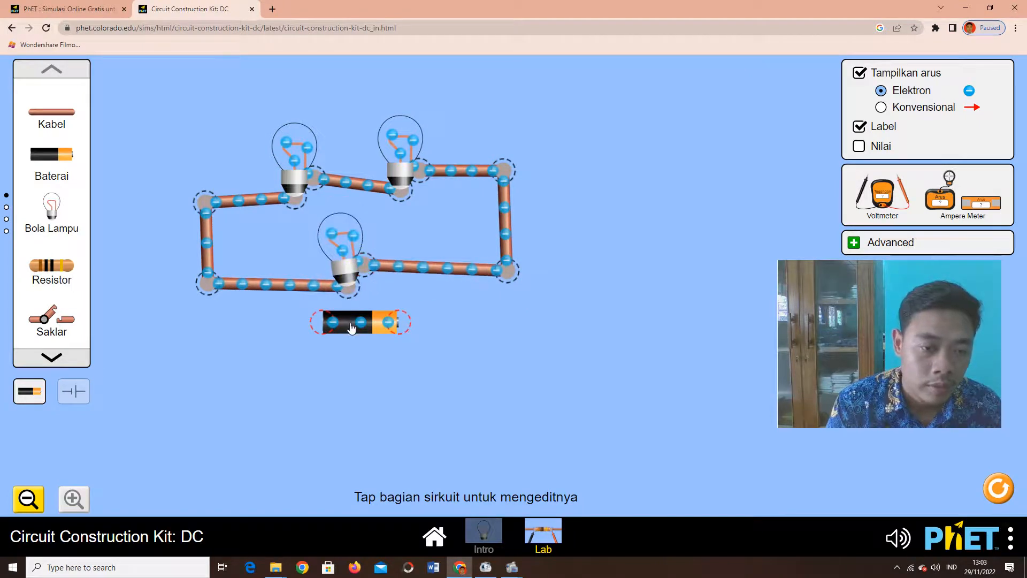
Move the battery below the third bulb and connect its black end to the branch's left-hand junction with two wires.
{"action": "left_click_drag", "start_coordinate": [351, 328], "coordinate": [339, 367]}
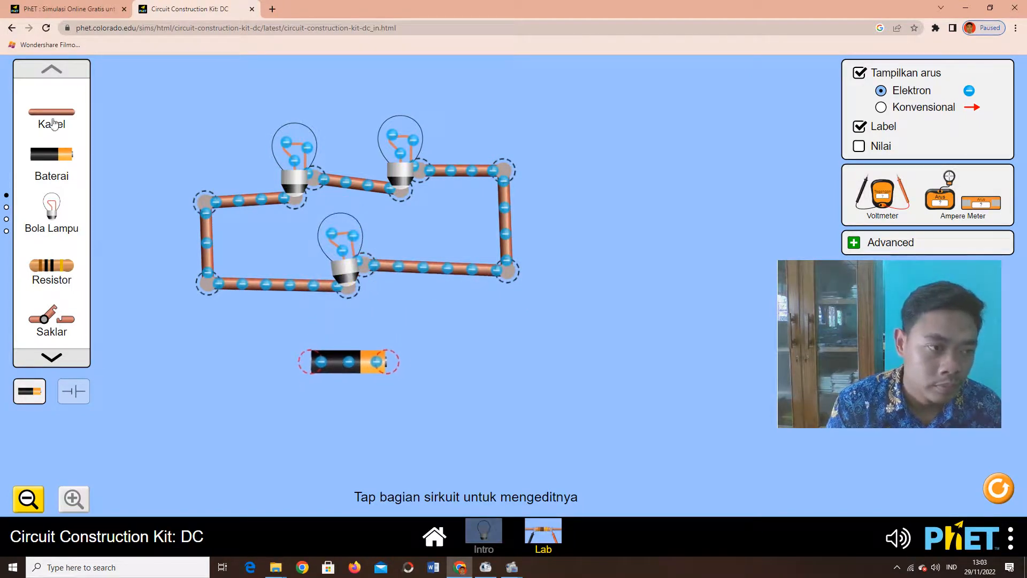
{"action": "left_click_drag", "start_coordinate": [53, 123], "coordinate": [158, 295]}
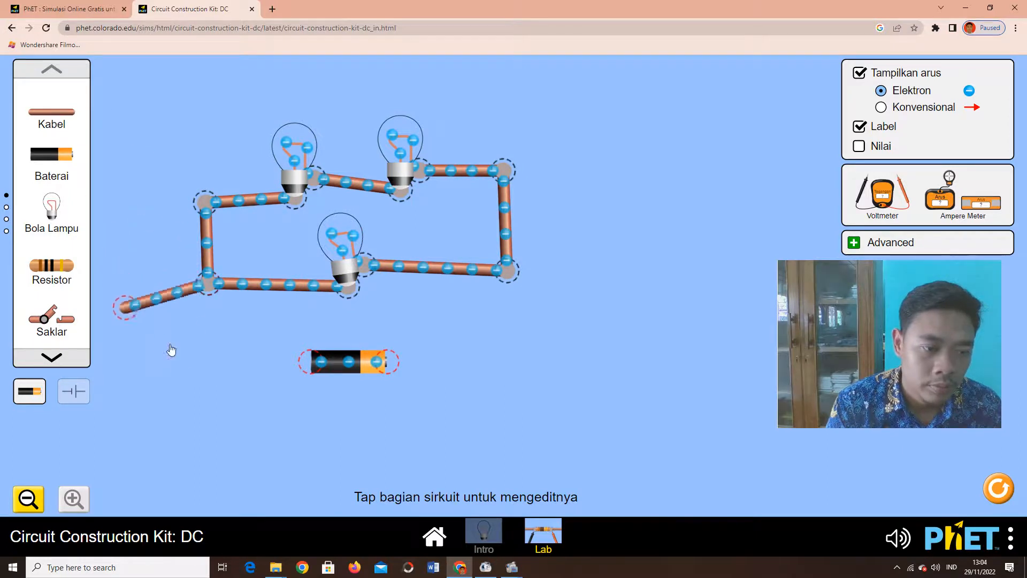
{"action": "left_click_drag", "start_coordinate": [171, 350], "coordinate": [215, 384]}
{"action": "left_click_drag", "start_coordinate": [57, 122], "coordinate": [259, 376]}
{"action": "left_click_drag", "start_coordinate": [345, 371], "coordinate": [366, 388]}
Attach a switch to the battery's orange end and connect it with a wire to the branch's right-hand junction.
{"action": "left_click_drag", "start_coordinate": [47, 325], "coordinate": [464, 383]}
{"action": "left_click_drag", "start_coordinate": [79, 115], "coordinate": [507, 269]}
{"action": "left_click_drag", "start_coordinate": [597, 291], "coordinate": [503, 395]}
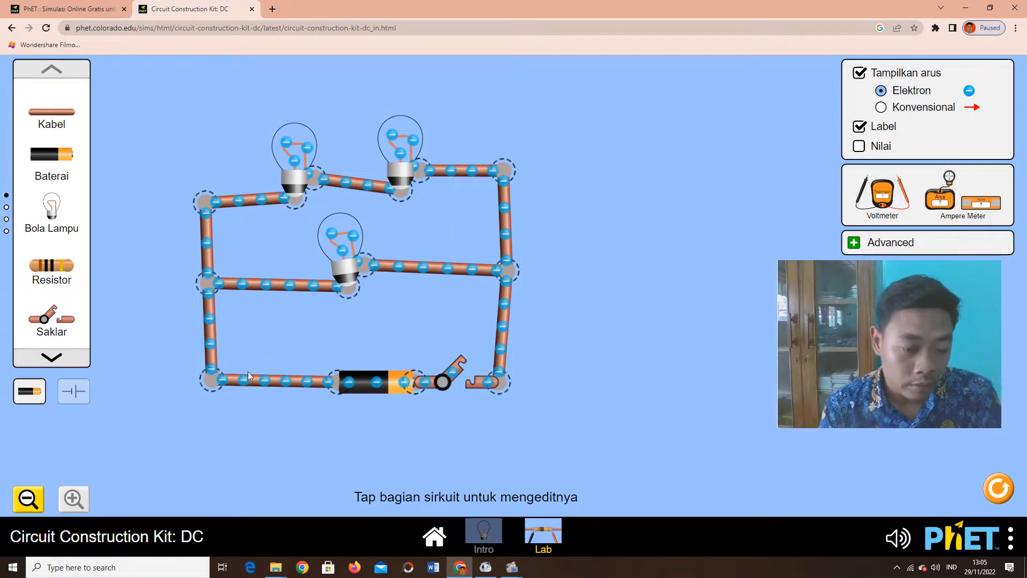
Close the switch to test the three-bulb circuit, and open it again.
{"action": "left_click", "coordinate": [460, 366]}
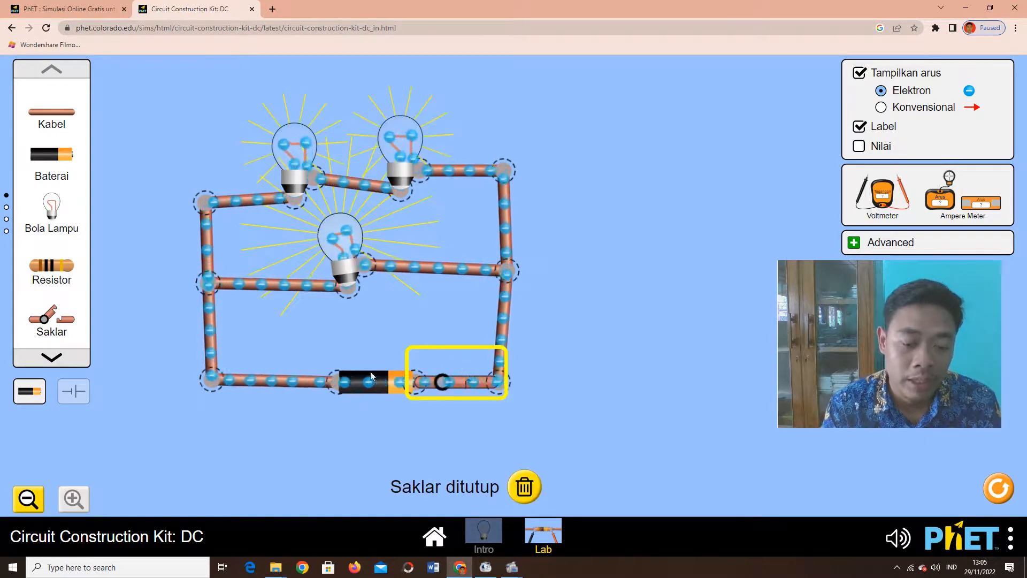
{"action": "left_click", "coordinate": [368, 421]}
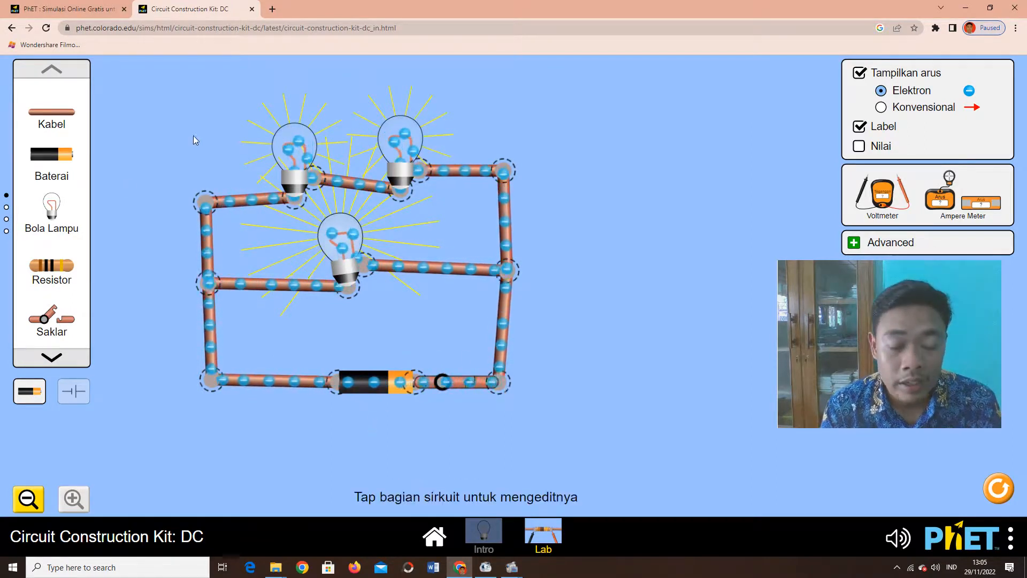
{"action": "left_click", "coordinate": [458, 387]}
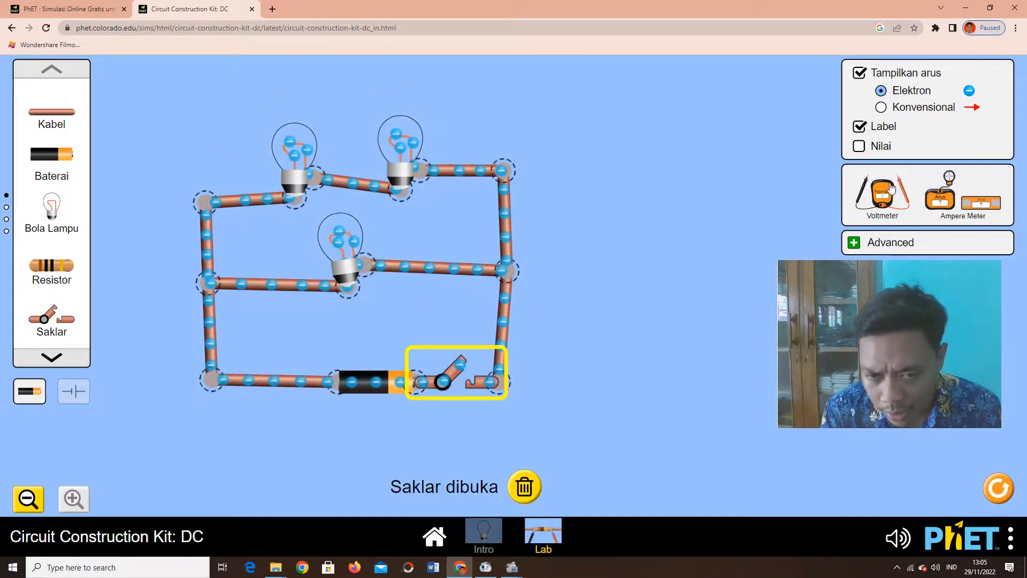
Bring out the voltmeter, close the switch, and measure the voltage across the battery and switch.
{"action": "left_click_drag", "start_coordinate": [891, 187], "coordinate": [642, 273]}
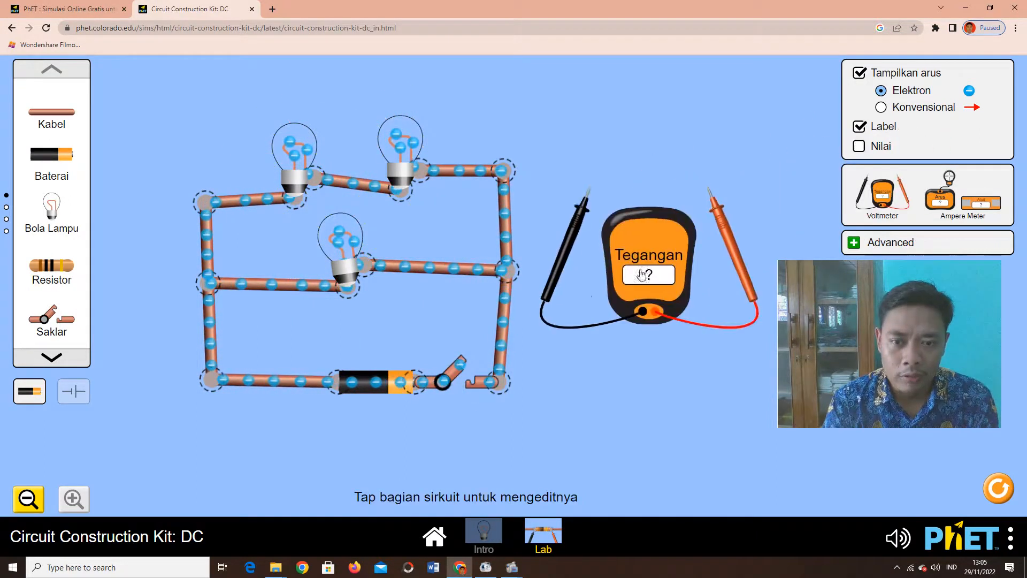
{"action": "left_click", "coordinate": [453, 379]}
{"action": "left_click_drag", "start_coordinate": [556, 278], "coordinate": [323, 425]}
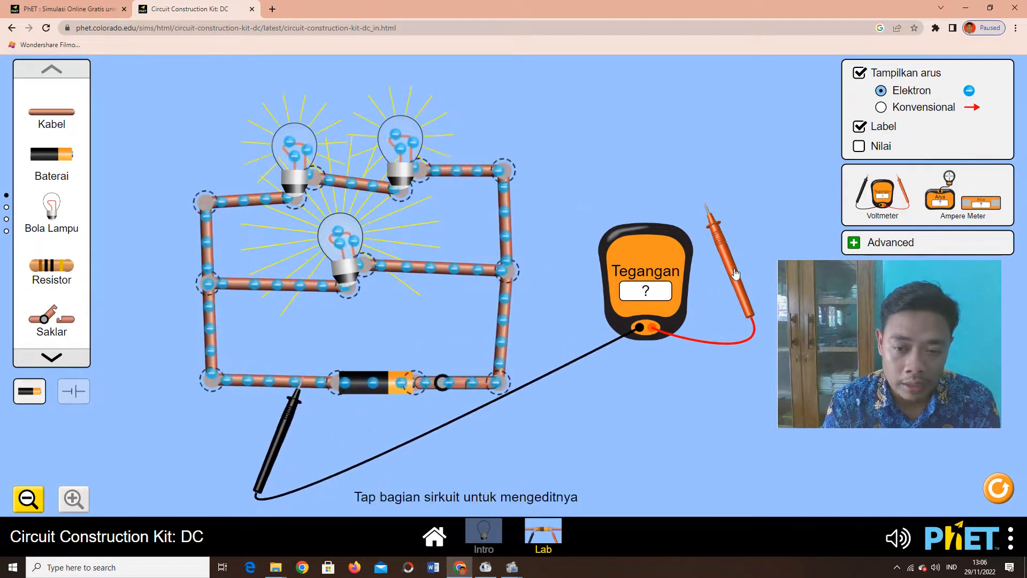
{"action": "left_click_drag", "start_coordinate": [735, 273], "coordinate": [488, 441]}
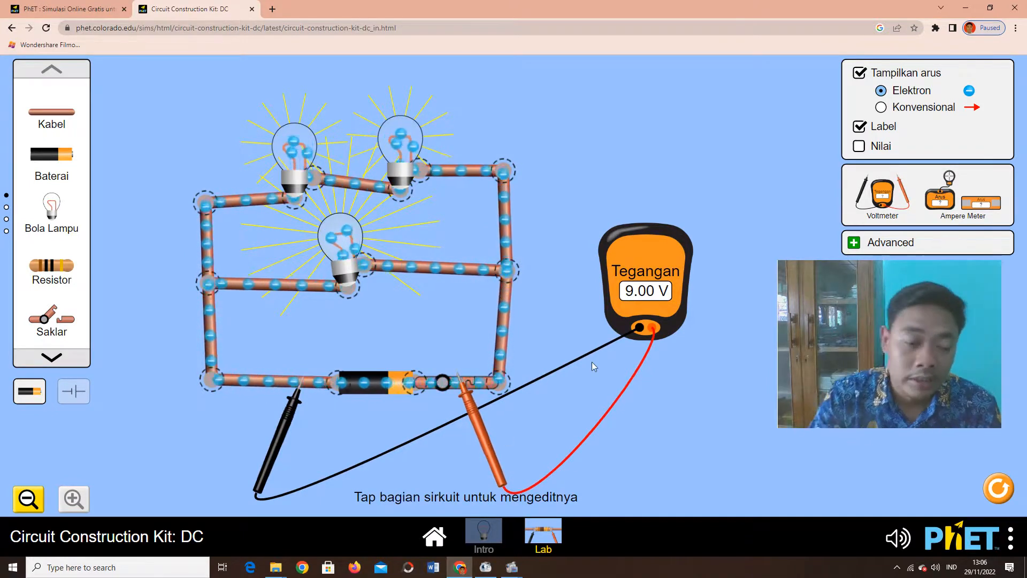
Measure the voltage across the single bulb in the middle branch, and across the two series bulbs together.
{"action": "left_click_drag", "start_coordinate": [471, 425], "coordinate": [440, 325]}
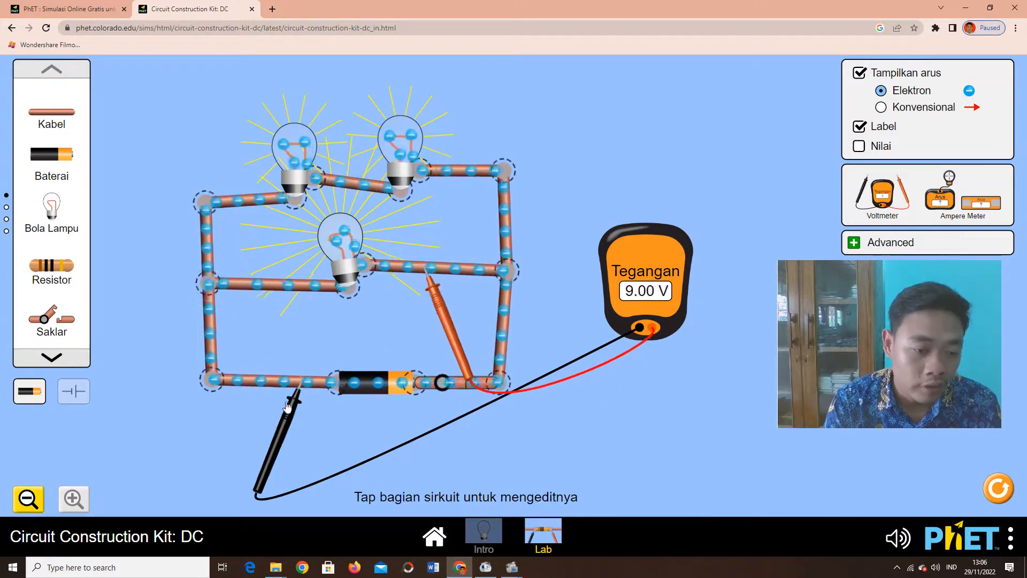
{"action": "left_click_drag", "start_coordinate": [287, 406], "coordinate": [268, 316]}
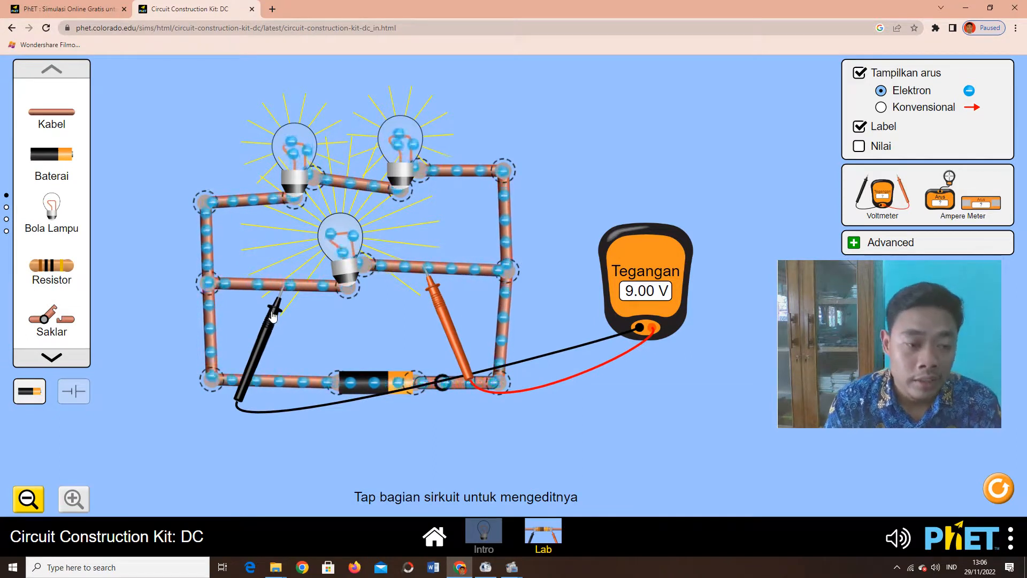
{"action": "left_click_drag", "start_coordinate": [272, 317], "coordinate": [230, 227]}
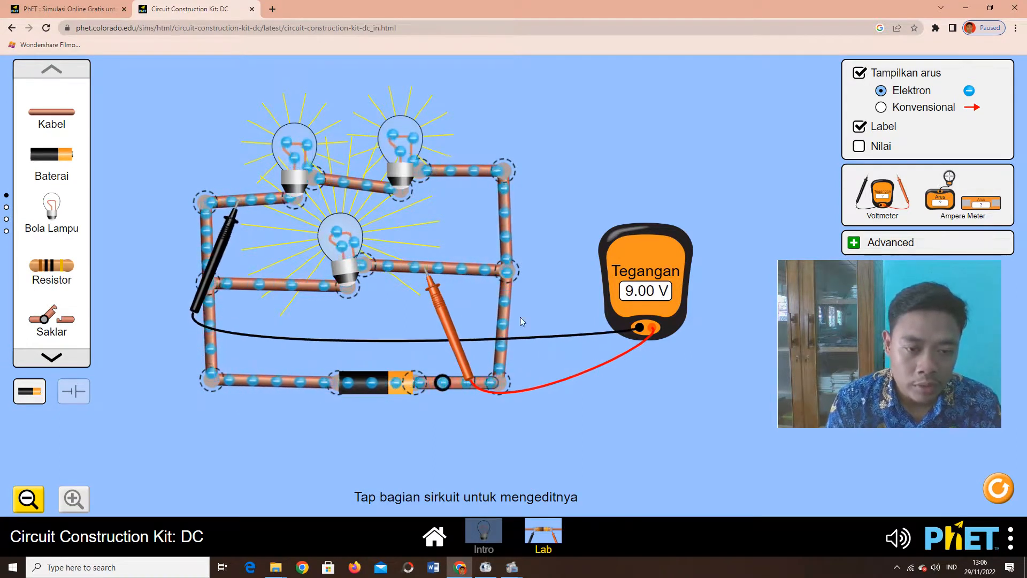
{"action": "left_click_drag", "start_coordinate": [446, 327], "coordinate": [490, 239]}
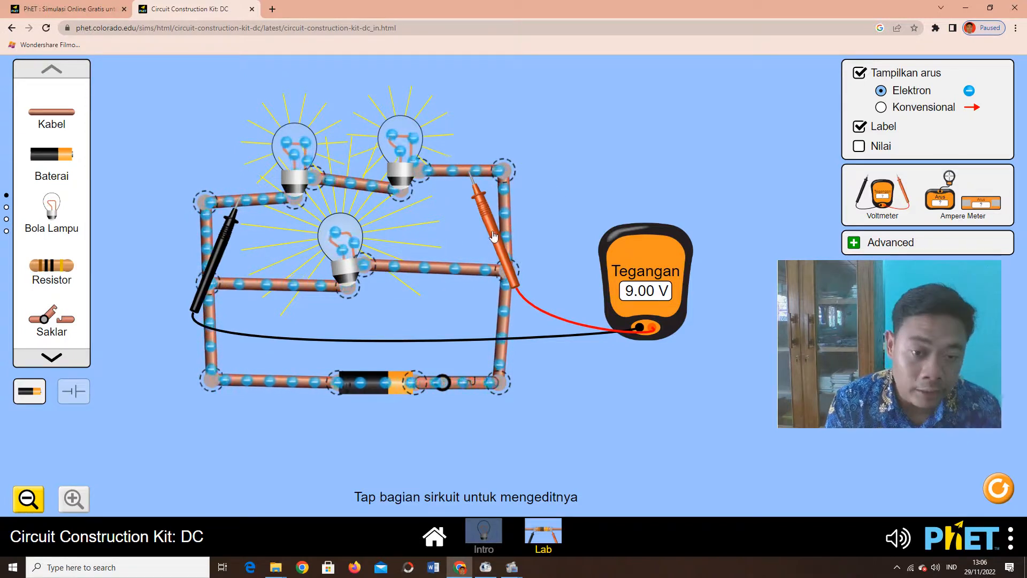
Measure the voltage across each of the two series bulbs separately, and move both probes off the circuit.
{"action": "left_click_drag", "start_coordinate": [493, 236], "coordinate": [373, 239]}
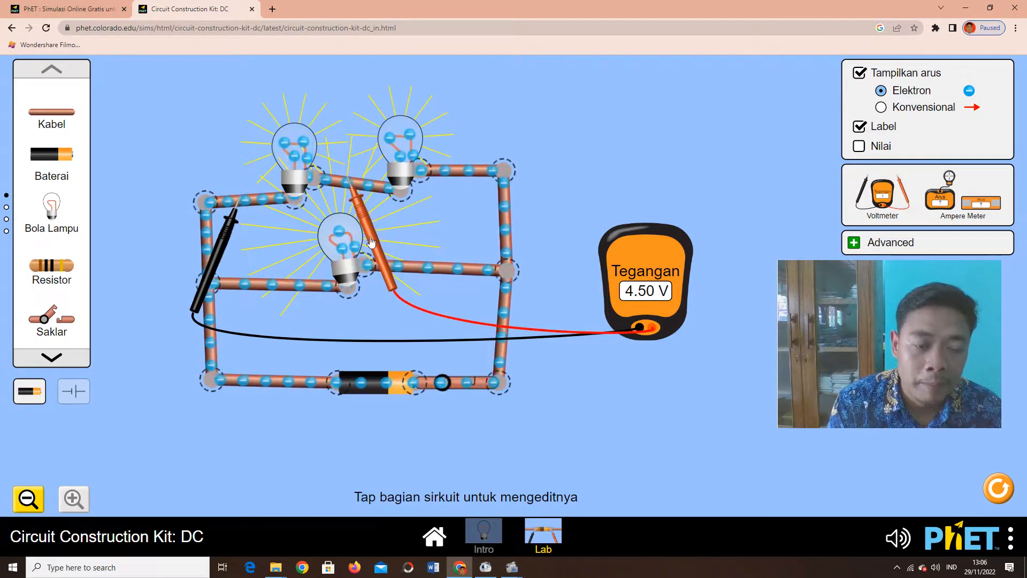
{"action": "left_click_drag", "start_coordinate": [377, 230], "coordinate": [483, 217]}
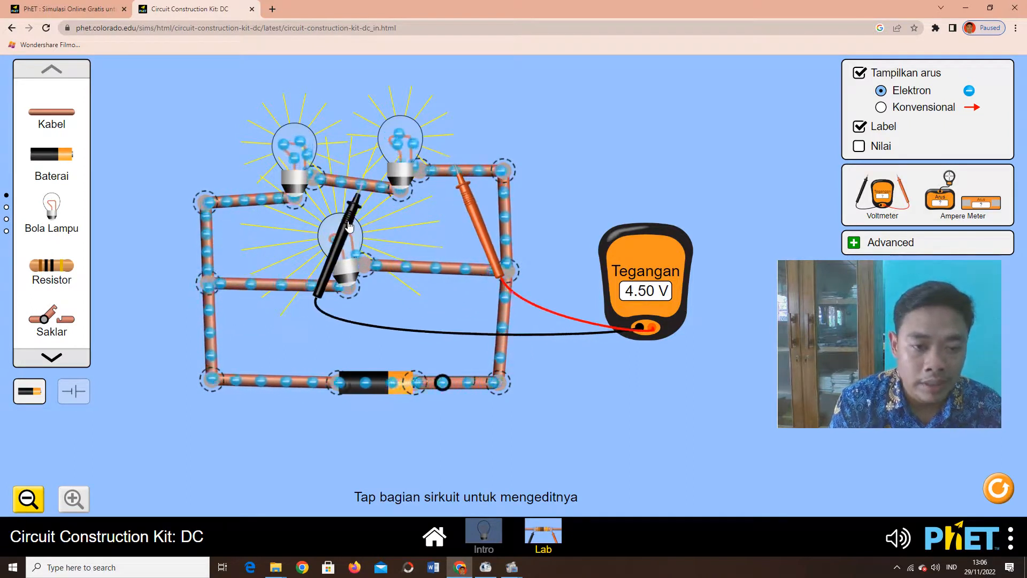
{"action": "left_click_drag", "start_coordinate": [348, 230], "coordinate": [613, 188]}
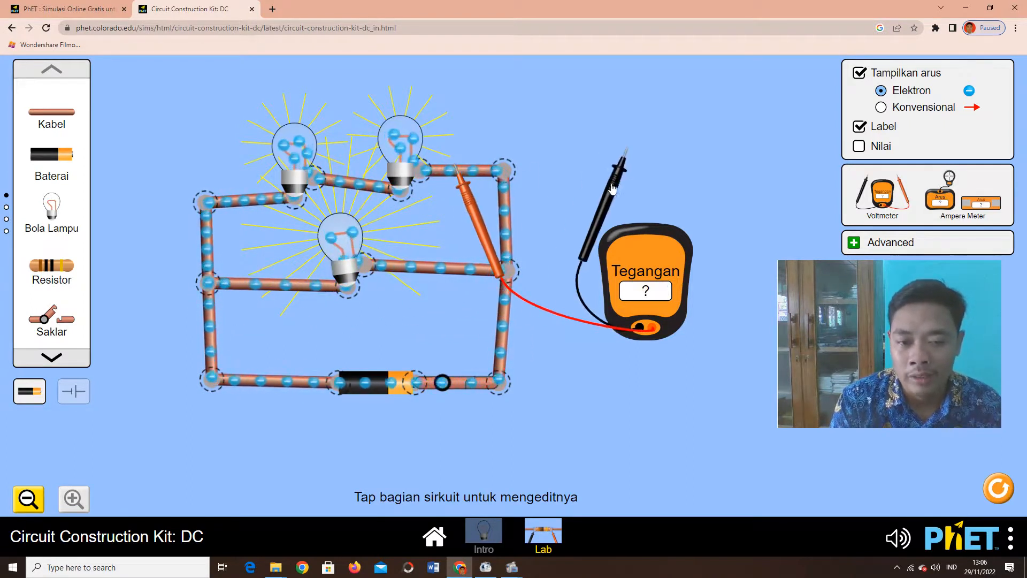
{"action": "left_click_drag", "start_coordinate": [476, 223], "coordinate": [653, 213]}
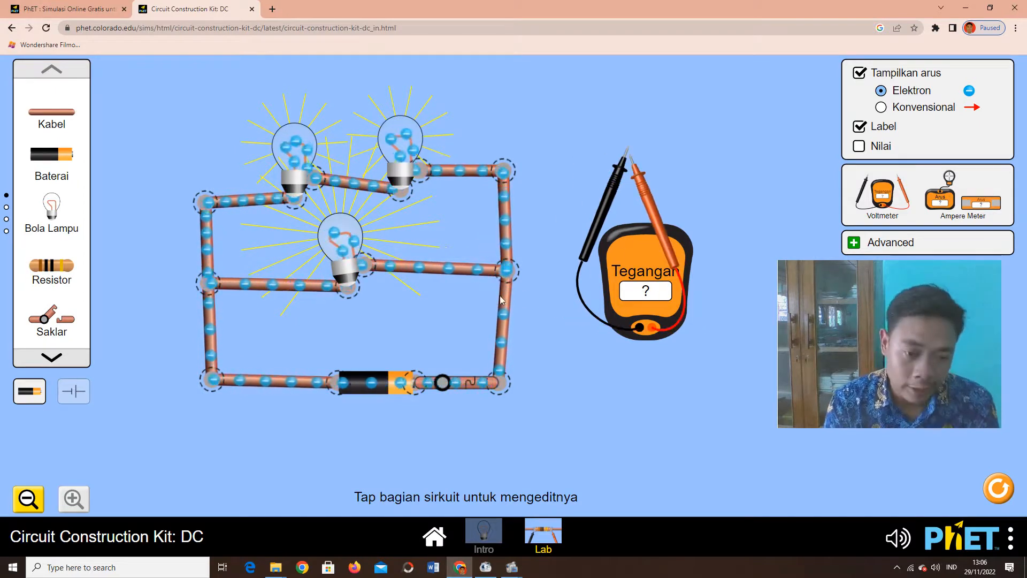
Open the switch, split its junction with the right-hand wire, and insert an ammeter between them.
{"action": "left_click", "coordinate": [455, 381]}
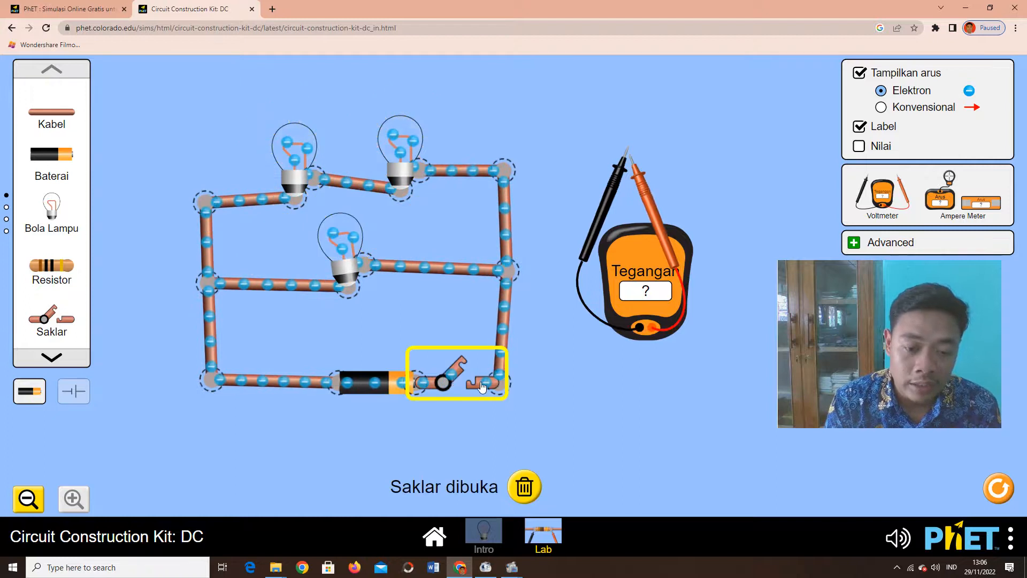
{"action": "left_click", "coordinate": [497, 383]}
{"action": "left_click", "coordinate": [533, 419]}
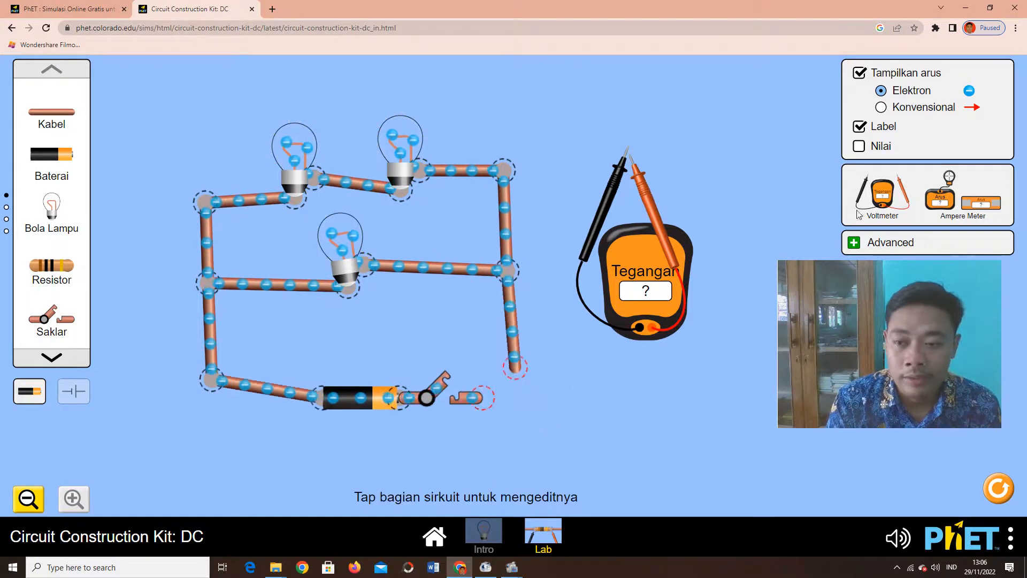
{"action": "left_click_drag", "start_coordinate": [985, 201], "coordinate": [585, 394]}
Split the middle branch's right-hand junction, insert an ammeter after the single bulb, and rejoin the three branches.
{"action": "left_click_drag", "start_coordinate": [506, 272], "coordinate": [567, 271]}
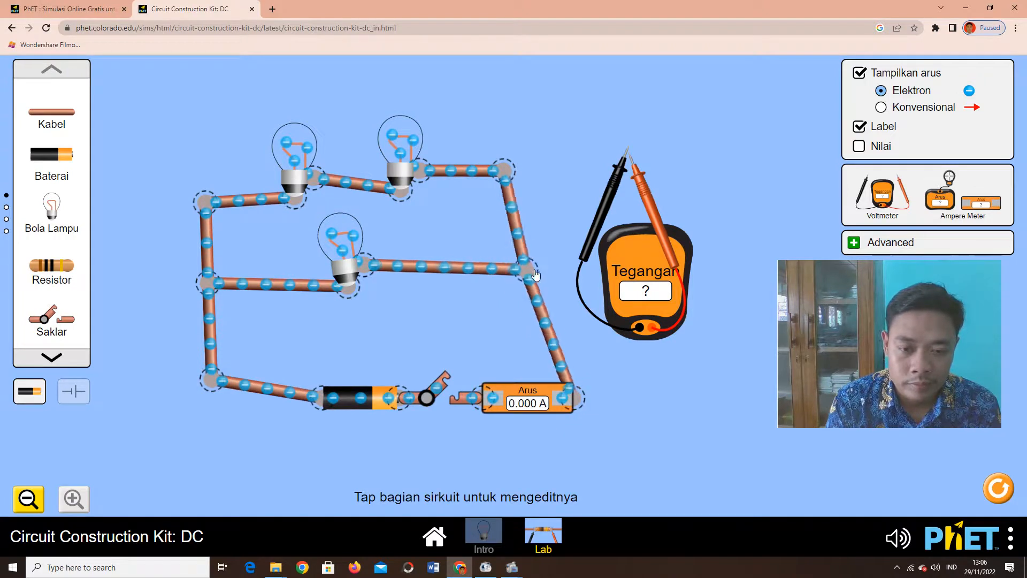
{"action": "left_click", "coordinate": [616, 264]}
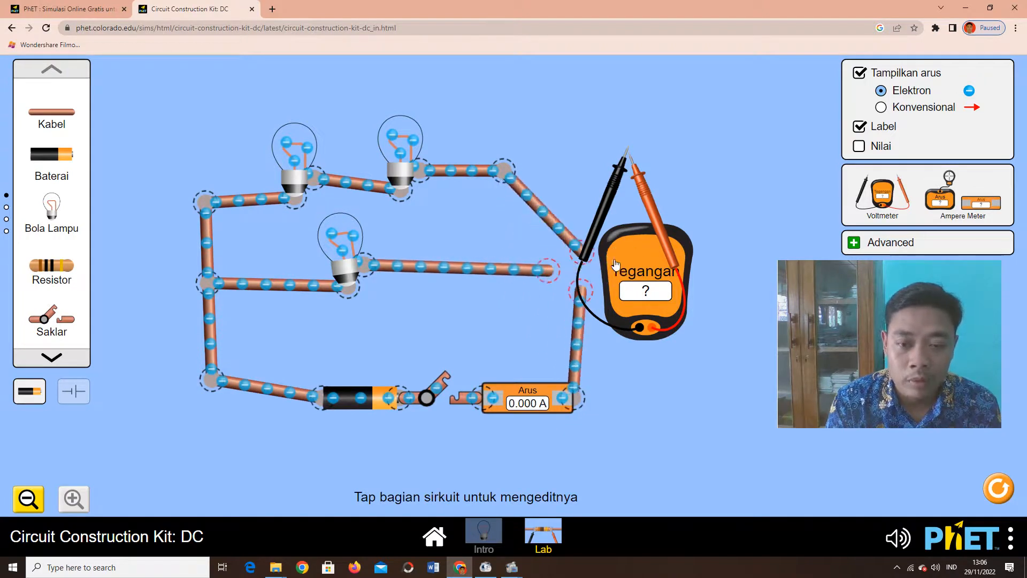
{"action": "left_click_drag", "start_coordinate": [981, 209], "coordinate": [443, 267]}
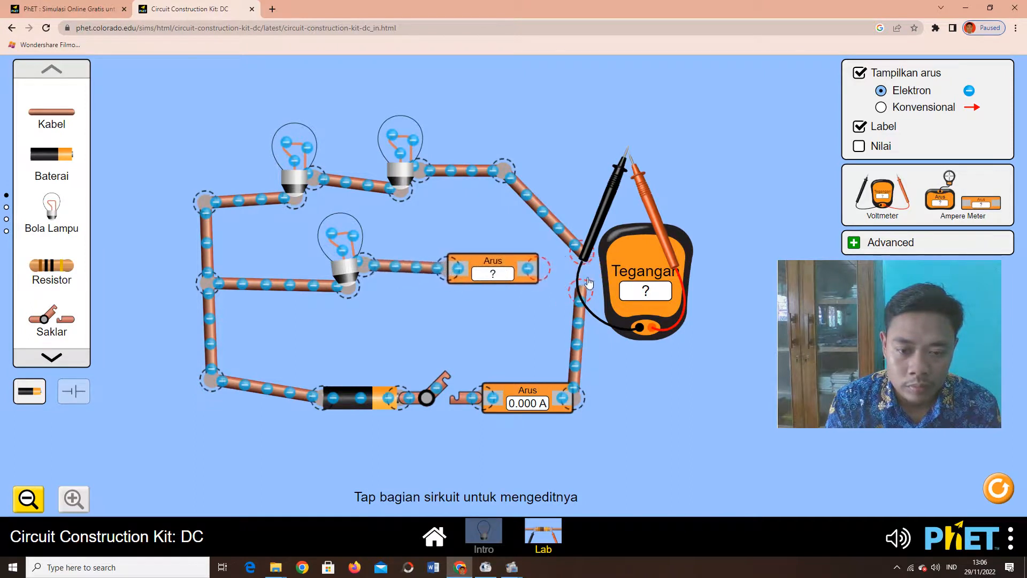
{"action": "left_click_drag", "start_coordinate": [580, 259], "coordinate": [613, 265]}
{"action": "left_click_drag", "start_coordinate": [543, 267], "coordinate": [555, 269]}
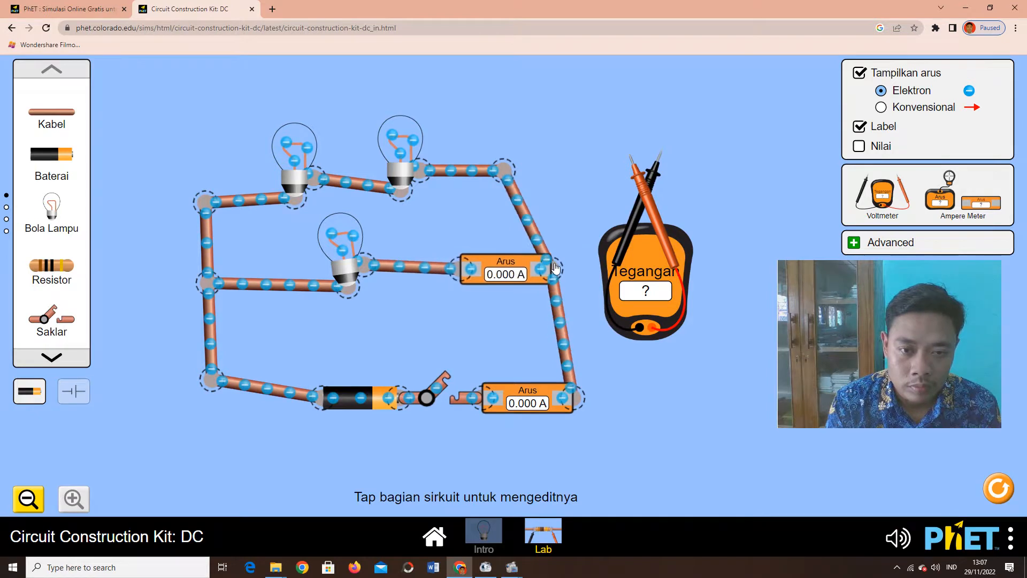
Insert an ammeter between the upper series bulbs and the right-hand wire, and close the switch to measure the currents.
{"action": "left_click_drag", "start_coordinate": [502, 174], "coordinate": [554, 146]}
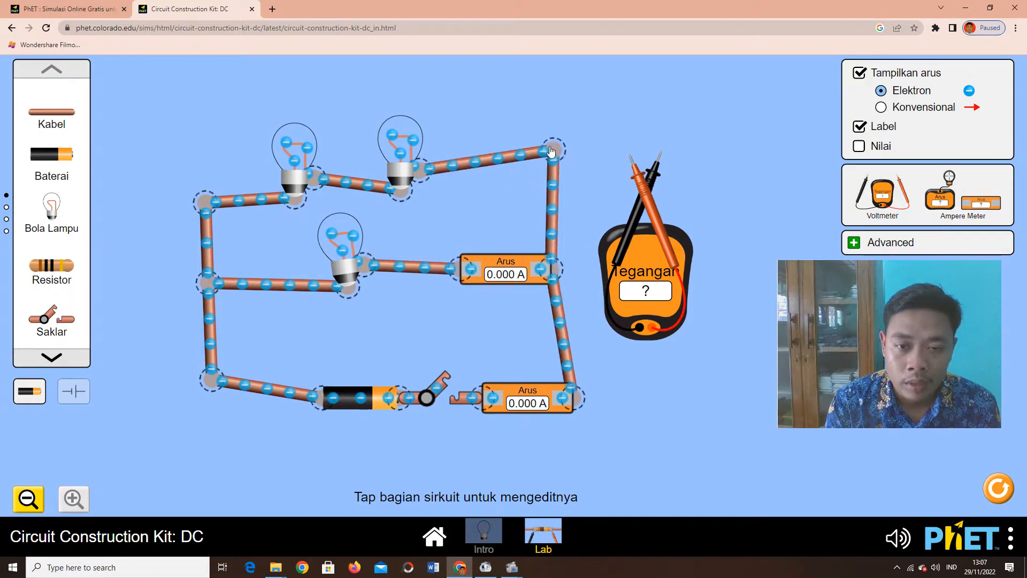
{"action": "left_click", "coordinate": [595, 119]}
{"action": "left_click_drag", "start_coordinate": [987, 208], "coordinate": [594, 127]}
{"action": "left_click_drag", "start_coordinate": [528, 151], "coordinate": [470, 172]}
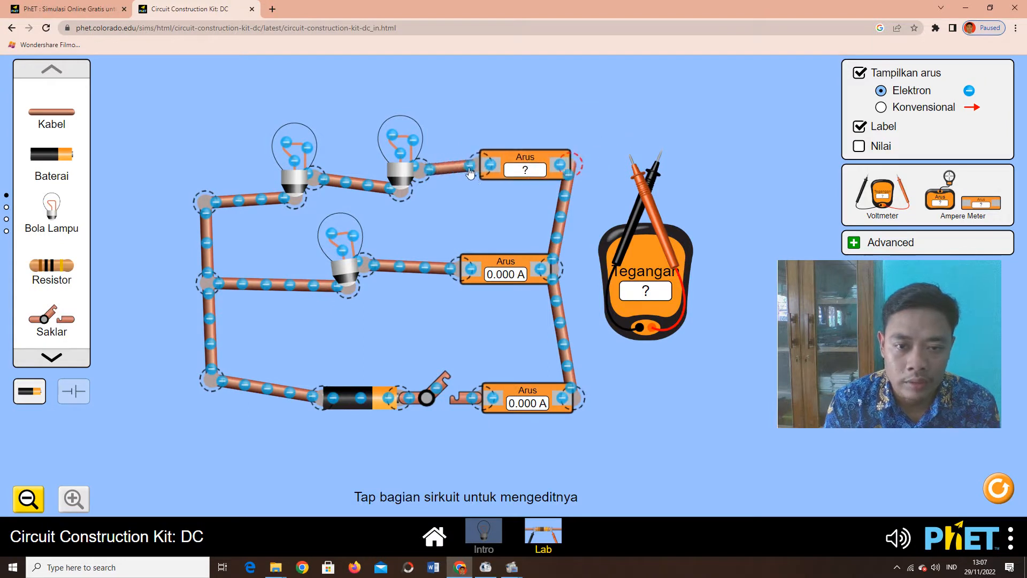
{"action": "left_click_drag", "start_coordinate": [573, 171], "coordinate": [560, 179]}
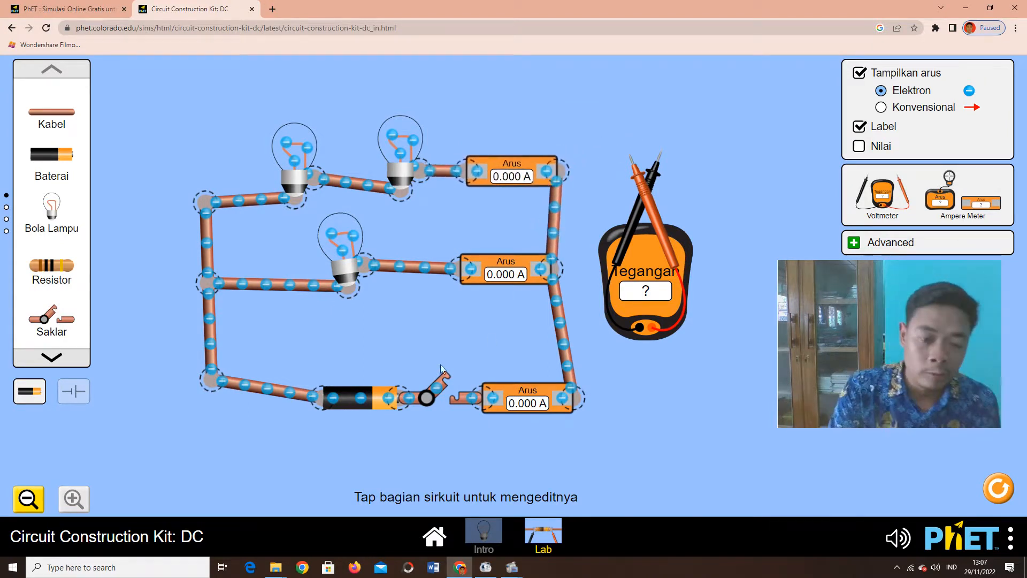
{"action": "left_click", "coordinate": [444, 383]}
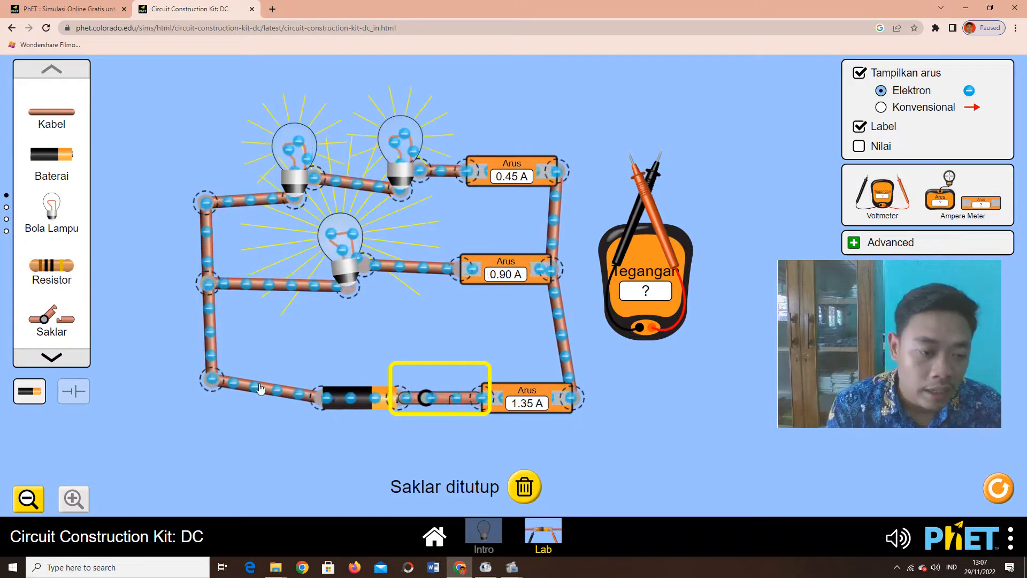
Level the wire at the battery's black end, and insert an ammeter between the two series bulbs.
{"action": "left_click_drag", "start_coordinate": [202, 387], "coordinate": [199, 402]}
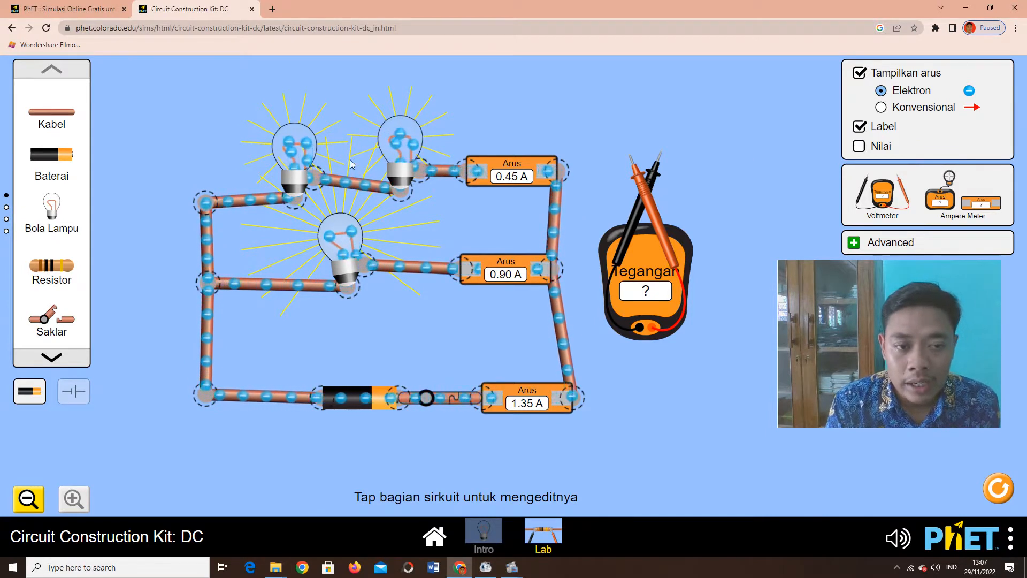
{"action": "left_click", "coordinate": [312, 176]}
{"action": "left_click", "coordinate": [297, 129]}
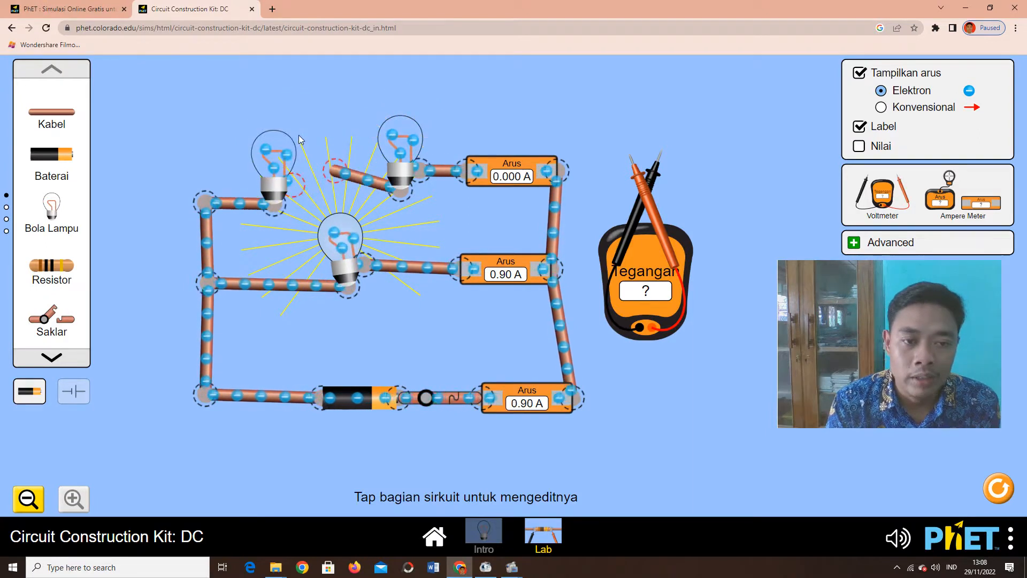
{"action": "left_click_drag", "start_coordinate": [978, 206], "coordinate": [347, 196]}
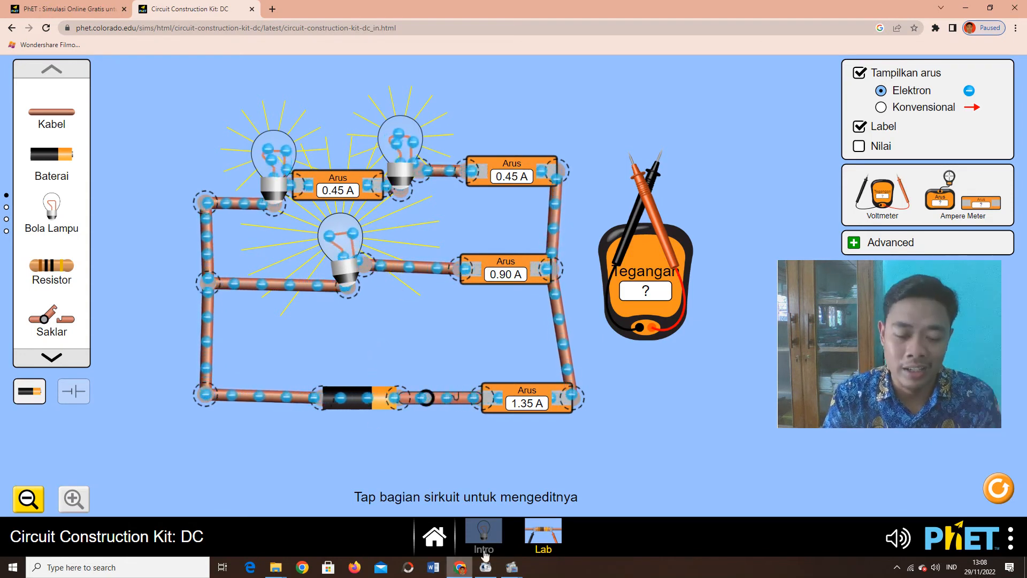
{"action": "mouse_move", "coordinate": [510, 575]}
{"action": "left_click", "coordinate": [420, 522]}
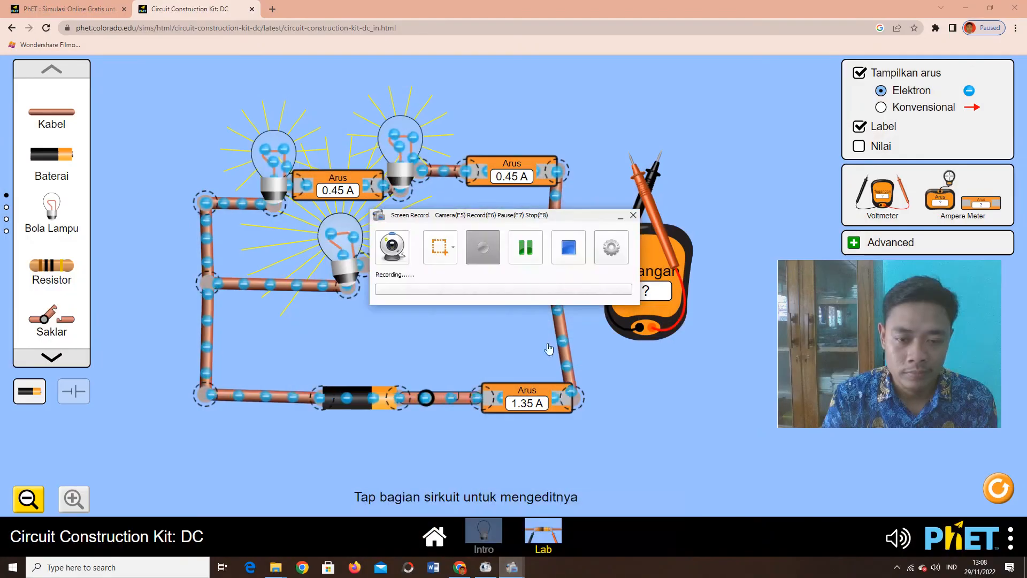